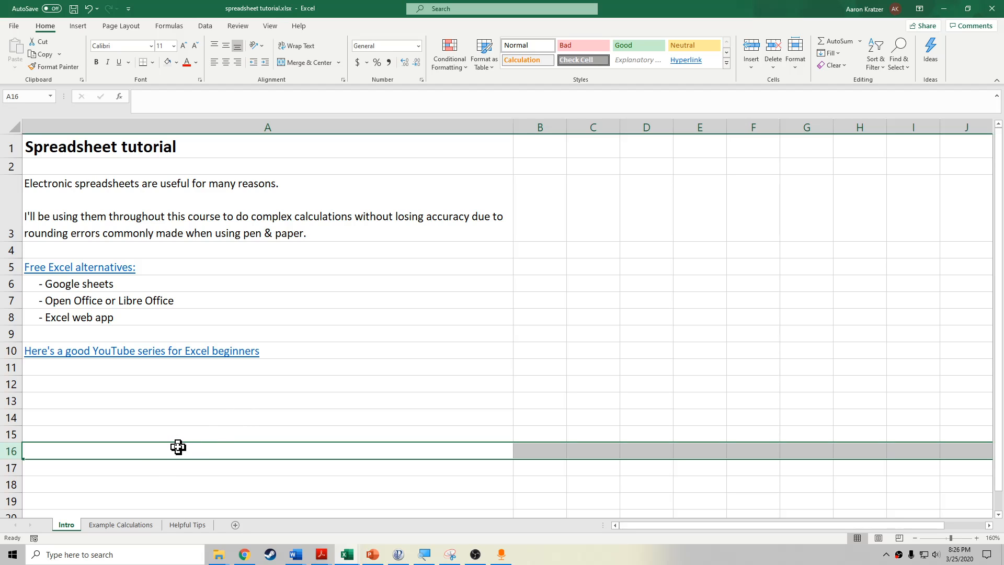
# Switch to the Example Calculations sheet, then show its gridlines and hide them again.
pyautogui.click(131, 525)
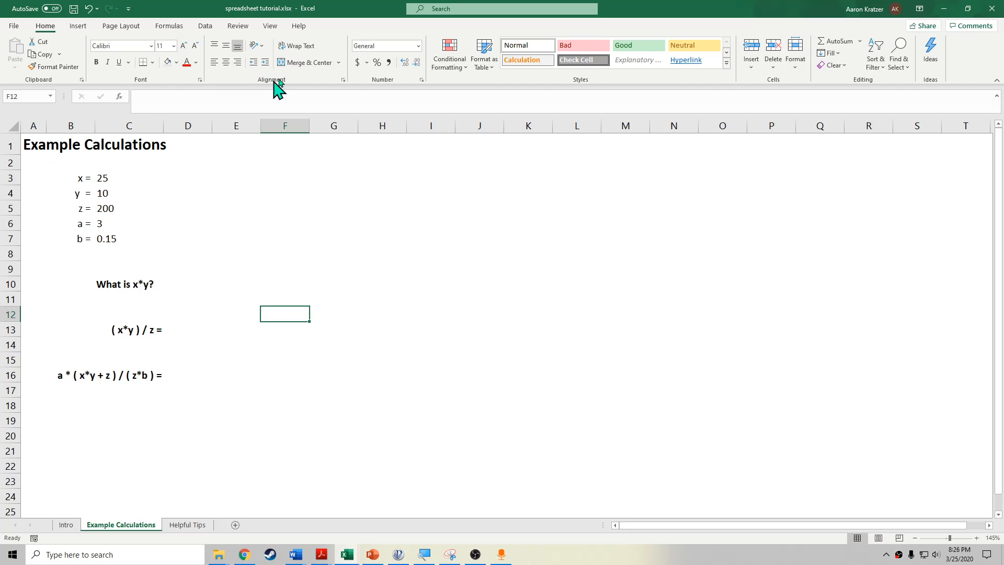
pyautogui.click(270, 26)
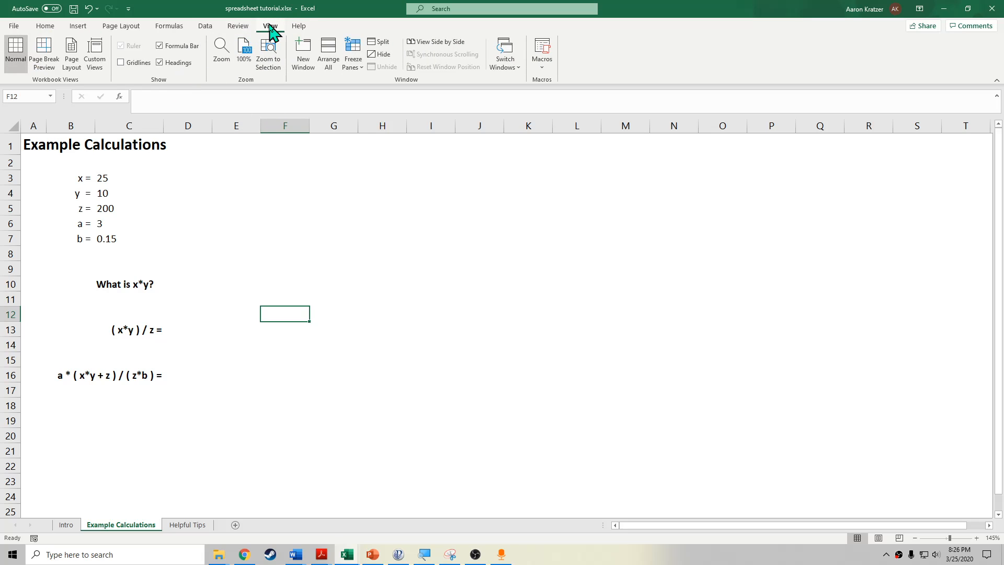
pyautogui.click(121, 63)
pyautogui.click(121, 63)
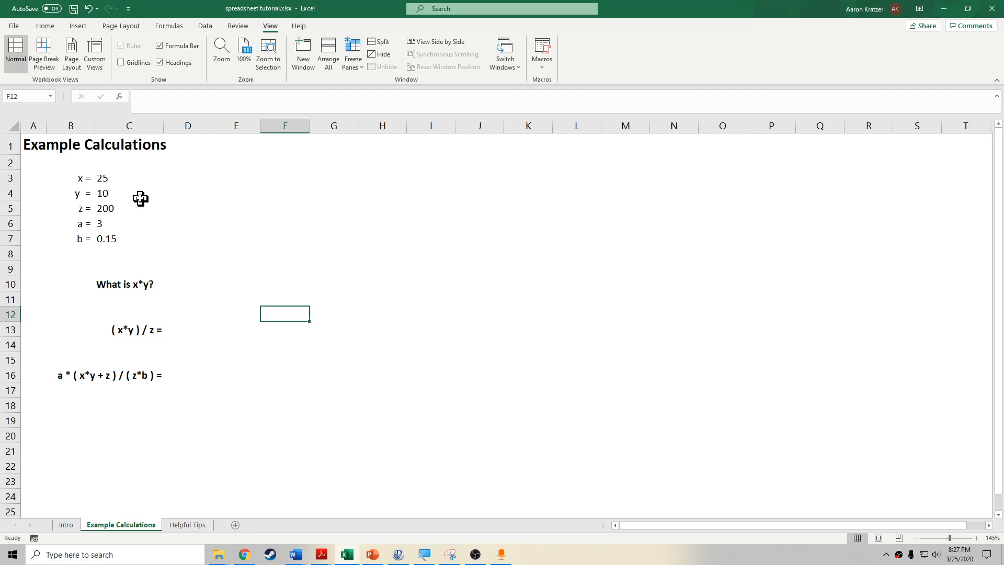
# Begin a formula in cell D10, next to the "What is x*y?" label.
pyautogui.click(197, 285)
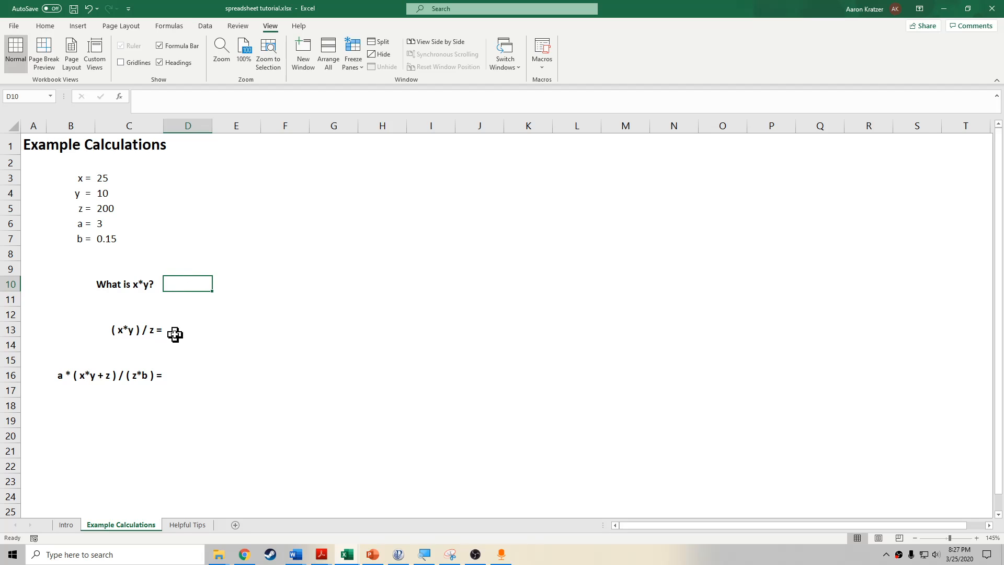
pyautogui.doubleClick(185, 285)
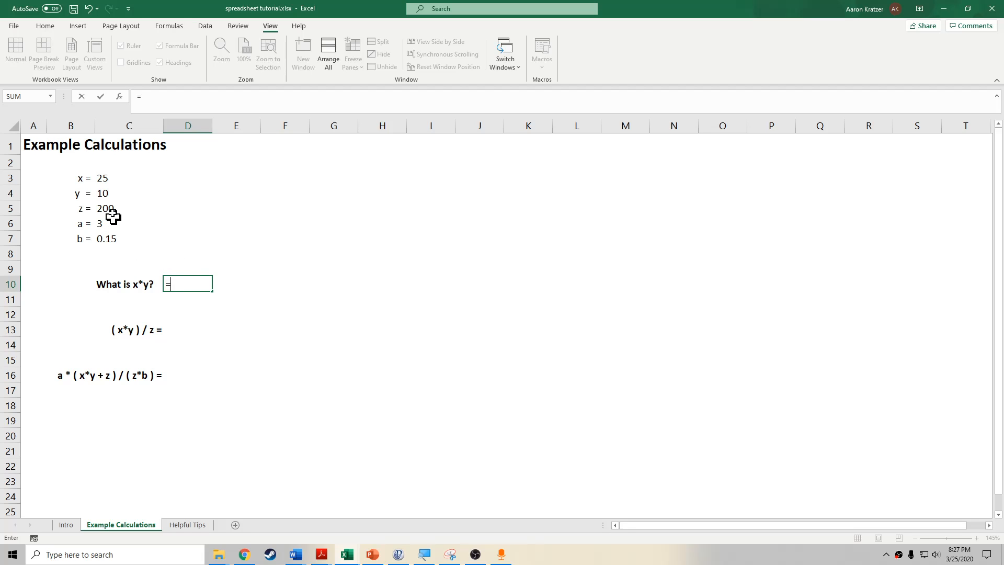
# Try several different cells as the first reference of the D10 formula, ending with F6.
pyautogui.click(107, 178)
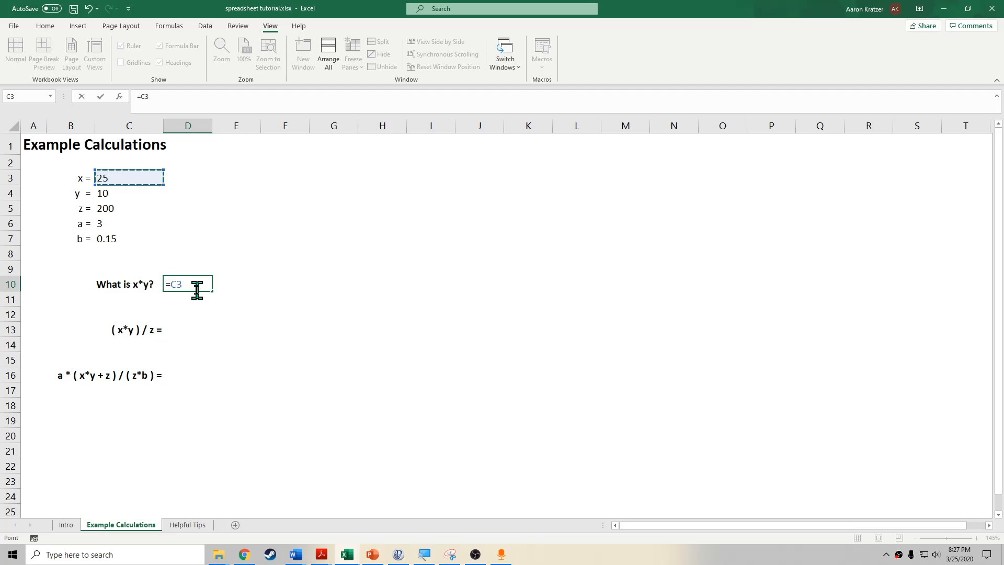
pyautogui.click(120, 213)
pyautogui.click(124, 235)
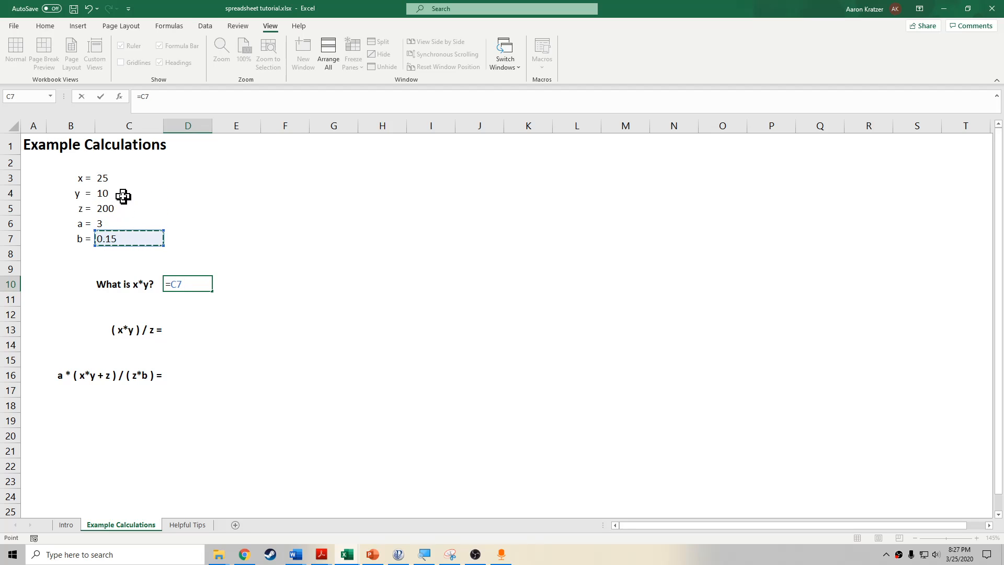
pyautogui.click(123, 196)
pyautogui.click(296, 210)
pyautogui.click(150, 253)
pyautogui.click(138, 222)
pyautogui.click(263, 222)
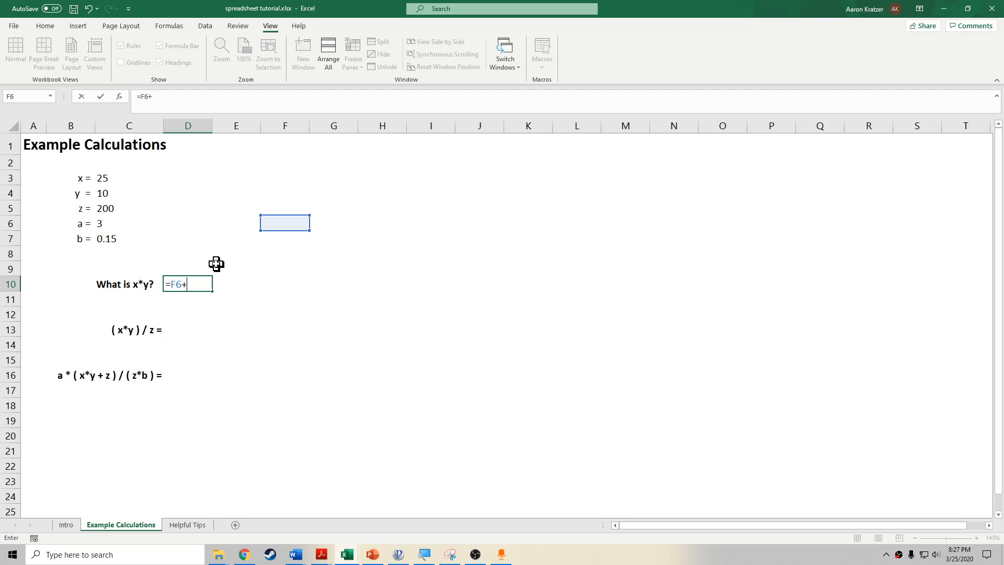
# Extend the trial formula in D10 to =F6+C5+E7/F2 by referencing further cells.
pyautogui.write('+')
pyautogui.click(153, 208)
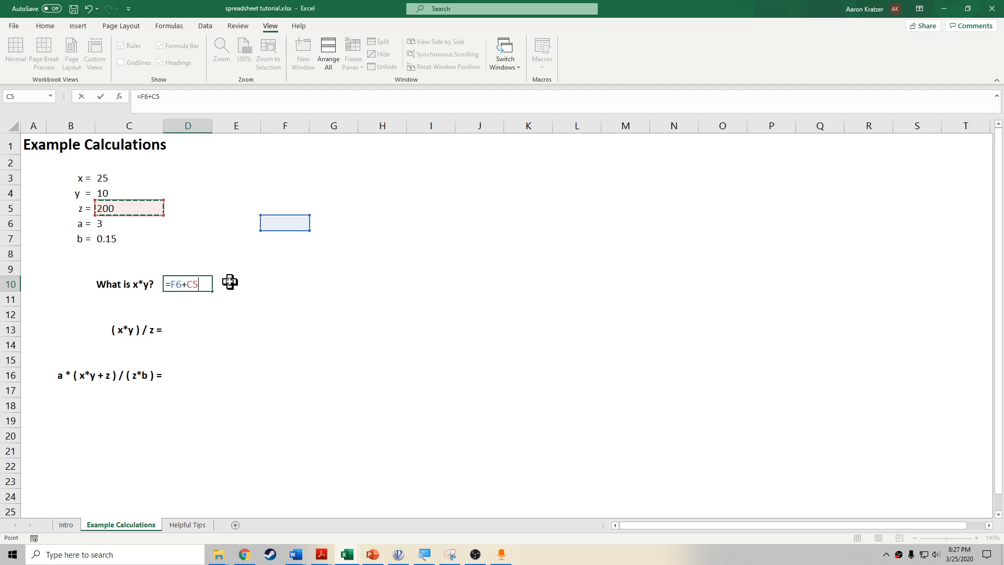
pyautogui.write('+')
pyautogui.click(217, 239)
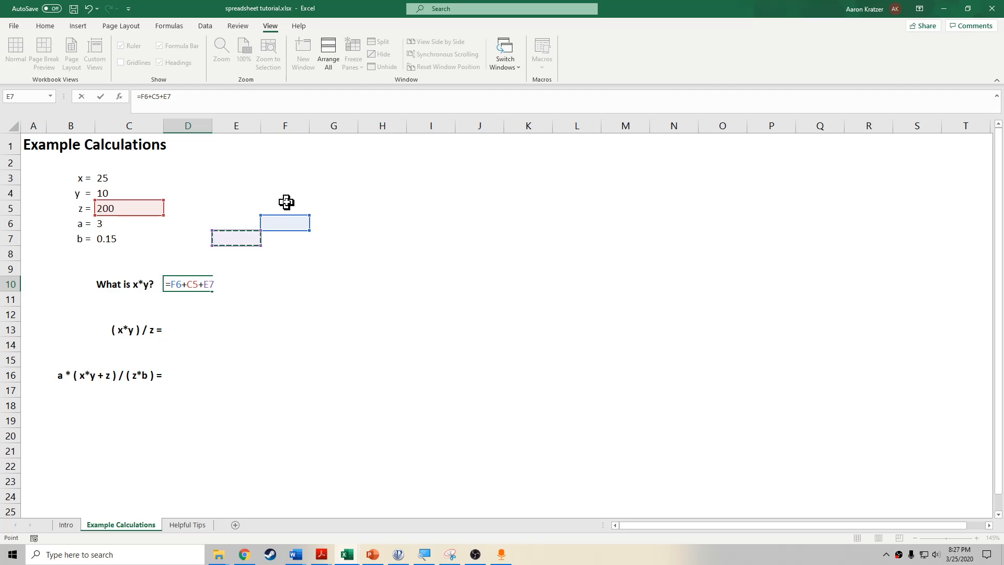
pyautogui.write('/')
pyautogui.click(300, 162)
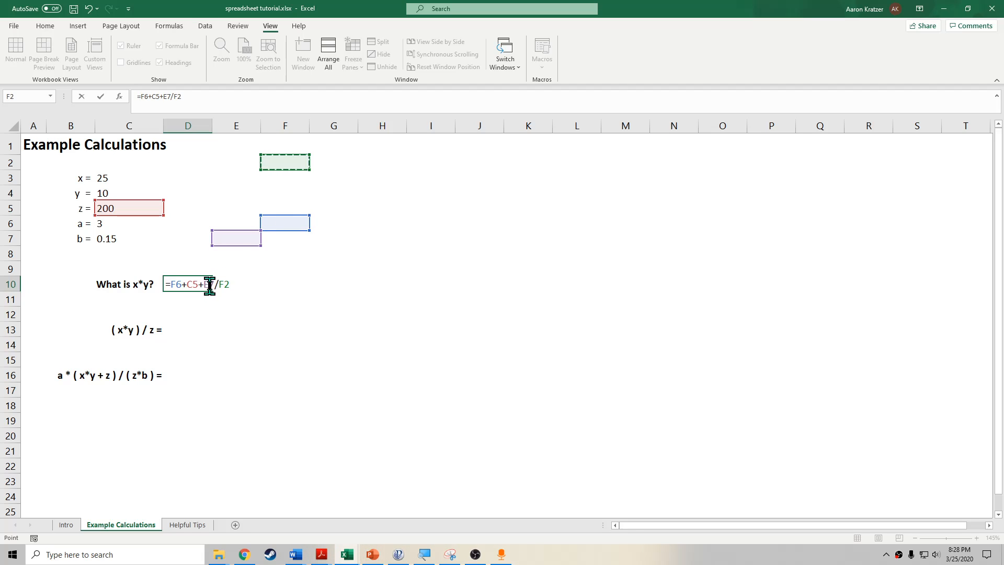
# Remove the trial references and operators from the D10 formula, keeping only the equals sign.
pyautogui.press('BackSpace')
pyautogui.press('BackSpace')
pyautogui.press('BackSpace')
pyautogui.press('BackSpace')
pyautogui.press('BackSpace')
pyautogui.press('BackSpace')
pyautogui.press('BackSpace')
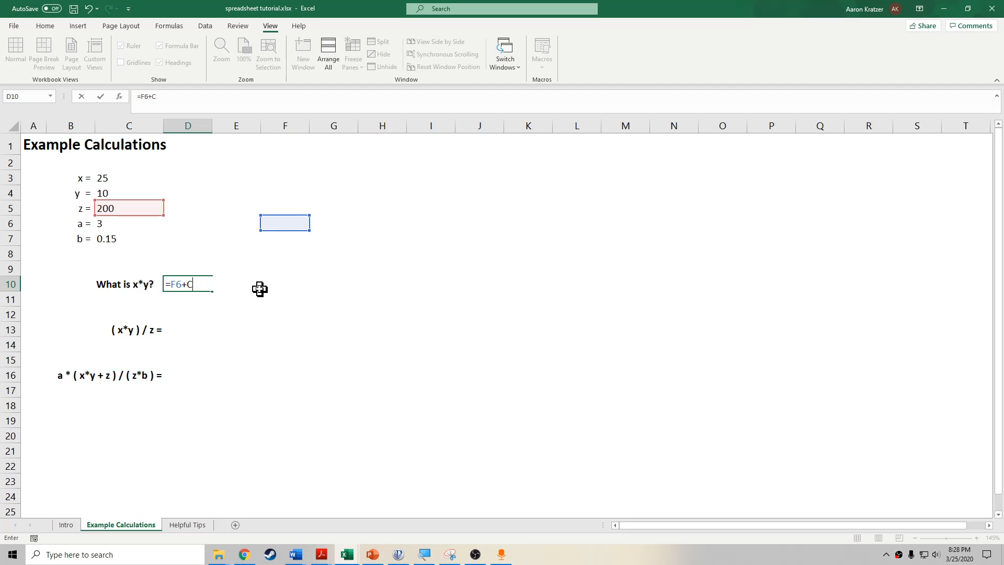
pyautogui.press('BackSpace')
pyautogui.press('BackSpace')
pyautogui.press('BackSpace')
pyautogui.press('BackSpace')
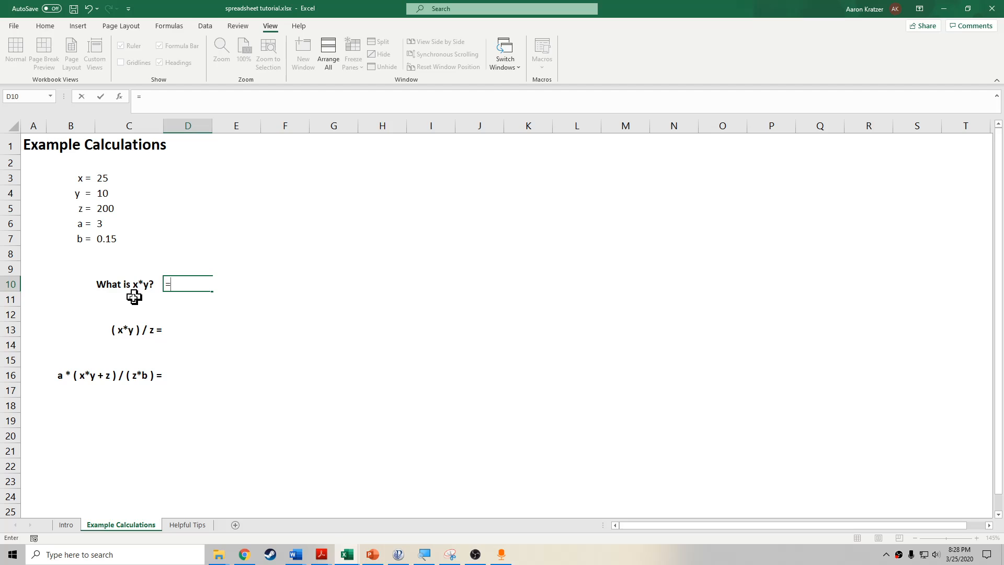
# Complete the D10 formula as =C3*C4 to multiply x by y, then check the x and y input cells.
pyautogui.click(110, 178)
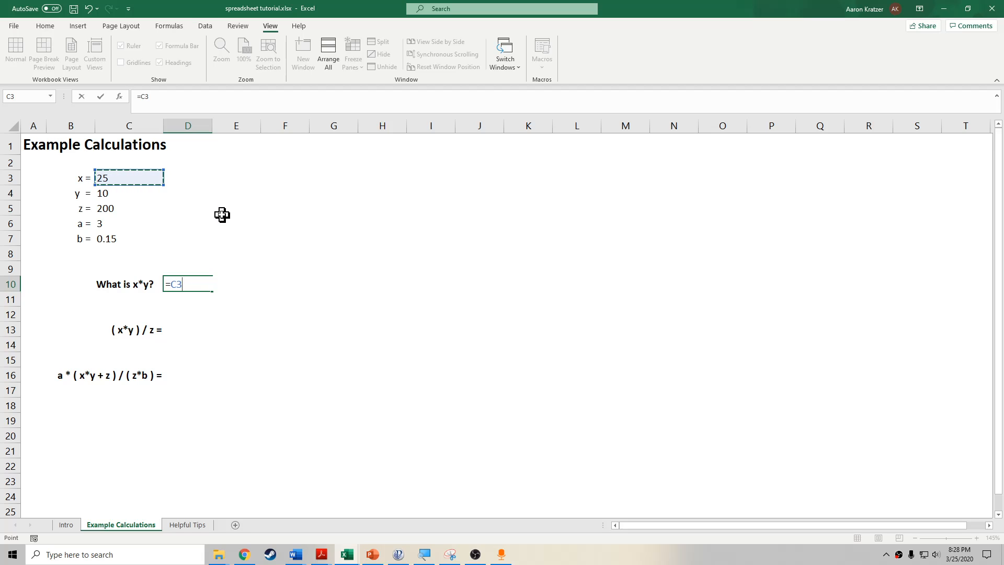
pyautogui.write('*')
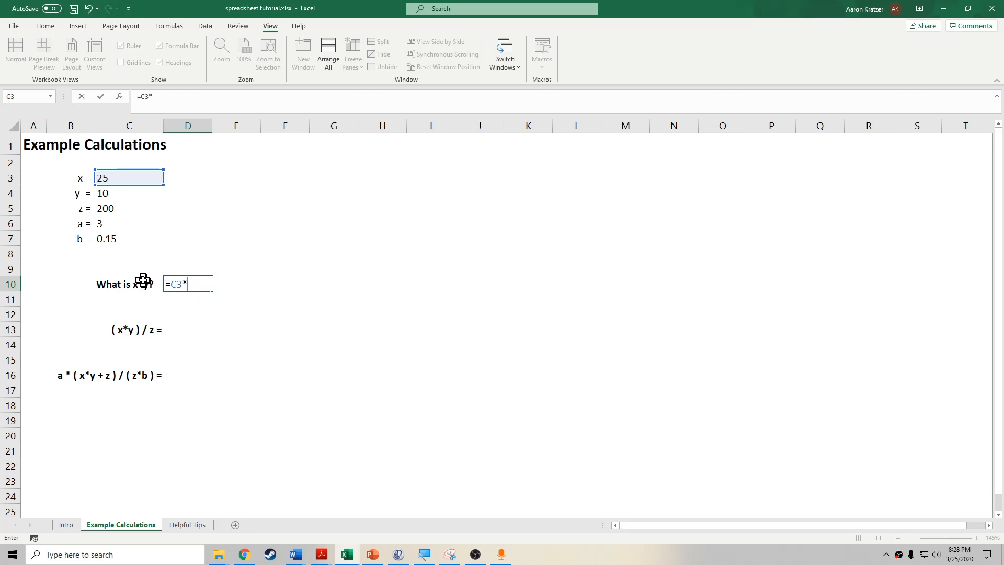
pyautogui.click(114, 193)
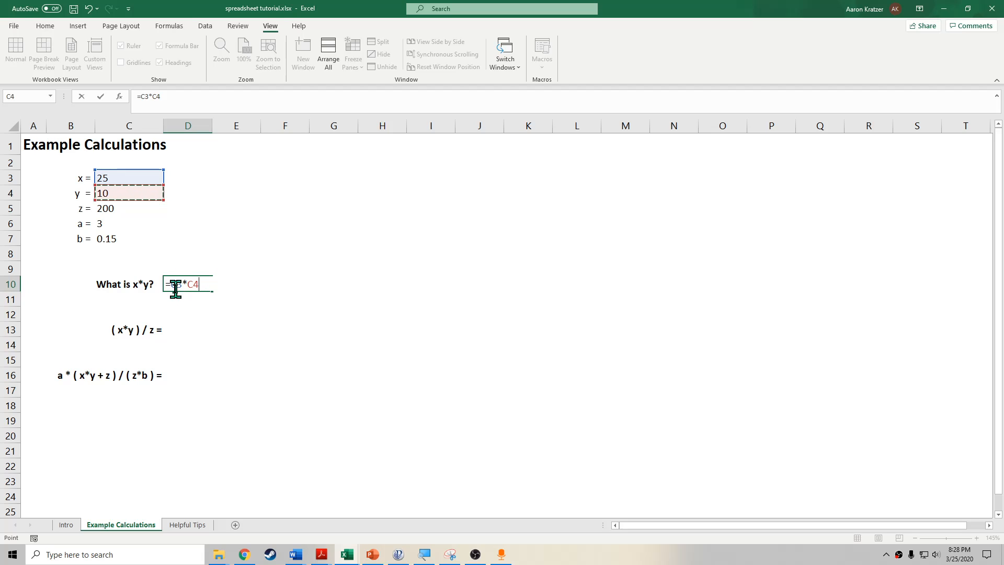
pyautogui.press('Return')
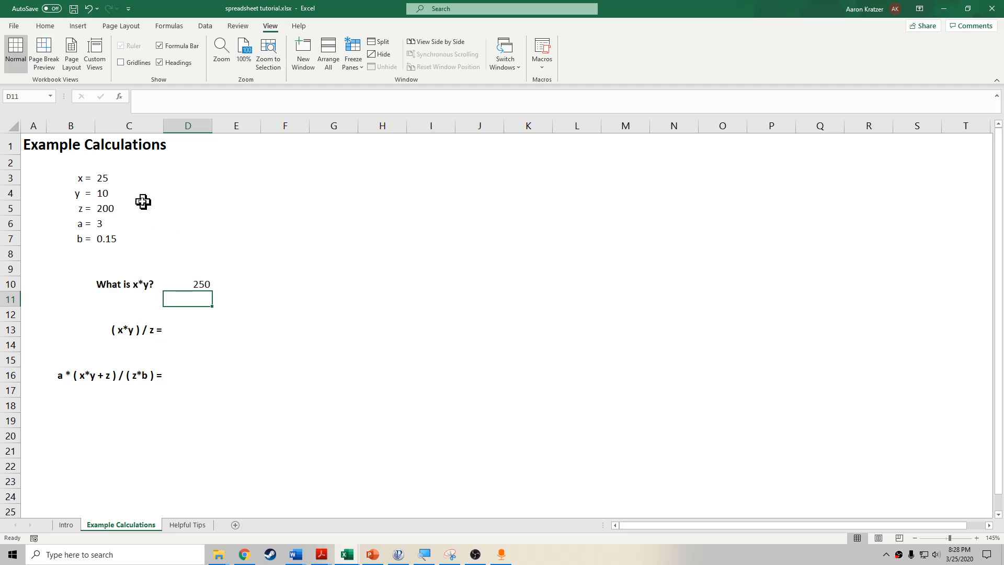
pyautogui.click(119, 178)
pyautogui.click(123, 192)
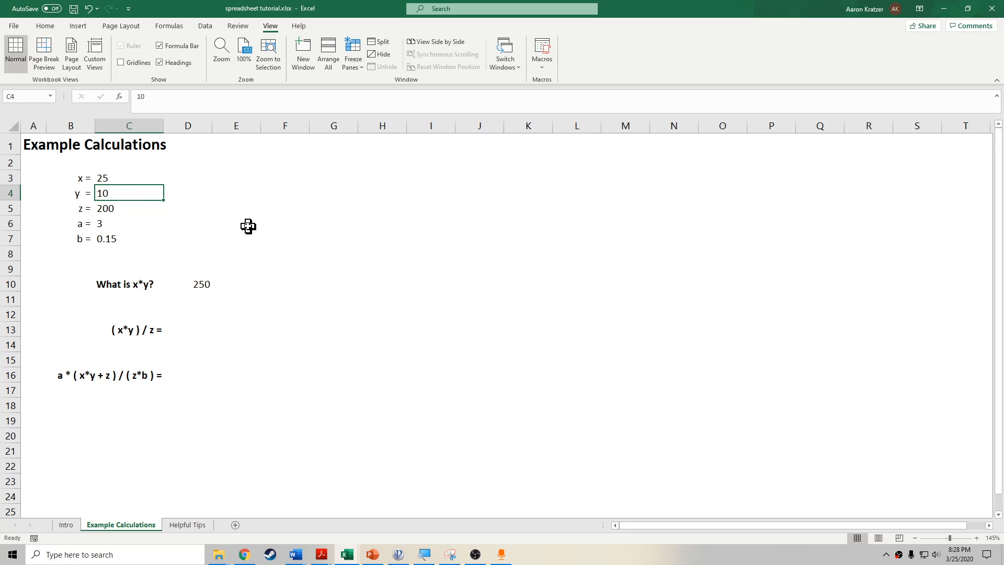
# Enter the formula =C3*C4/C5 in cell D13 for the "( x*y ) / z" calculation.
pyautogui.click(199, 332)
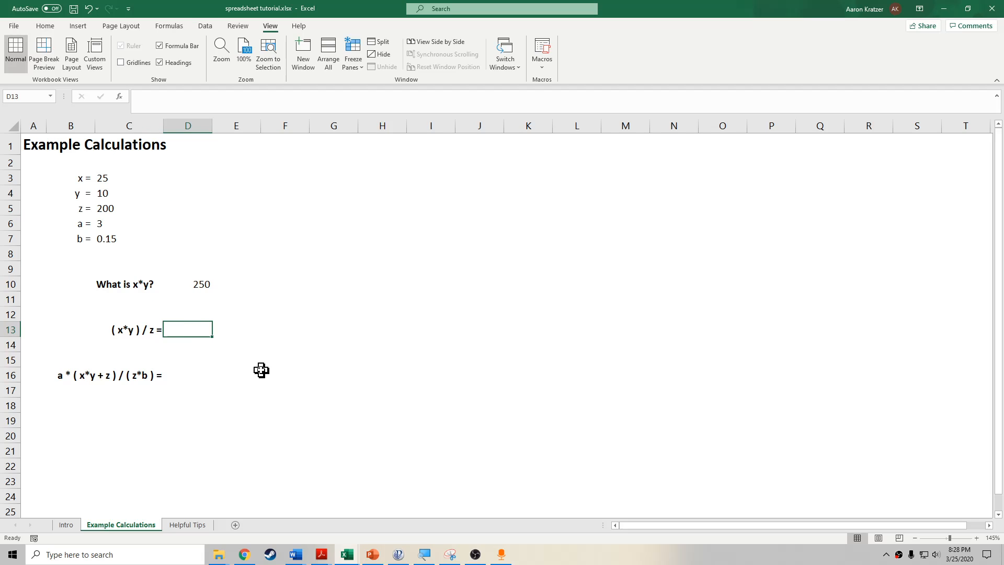
pyautogui.write('=')
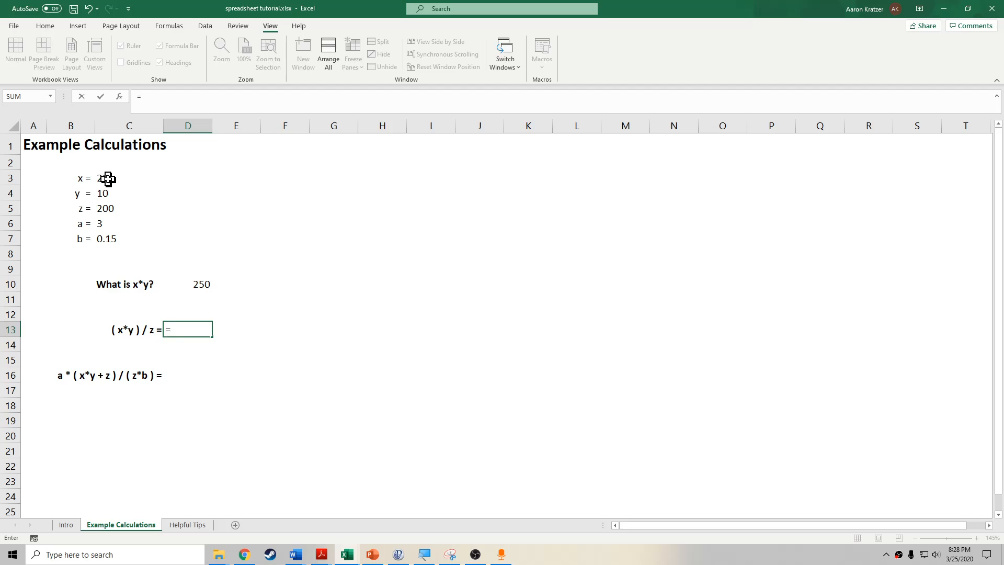
pyautogui.click(107, 179)
pyautogui.write('*')
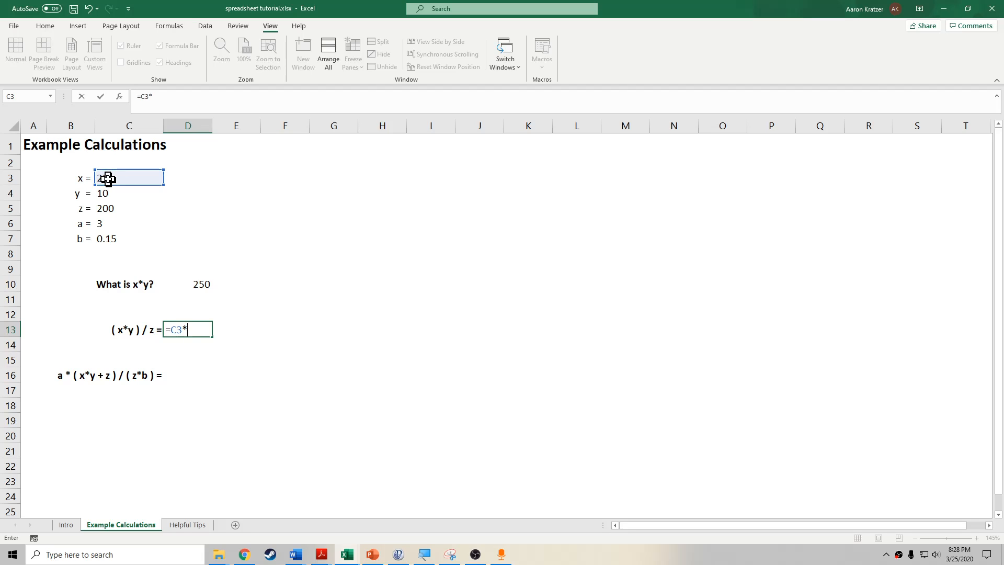
pyautogui.click(107, 194)
pyautogui.write('/')
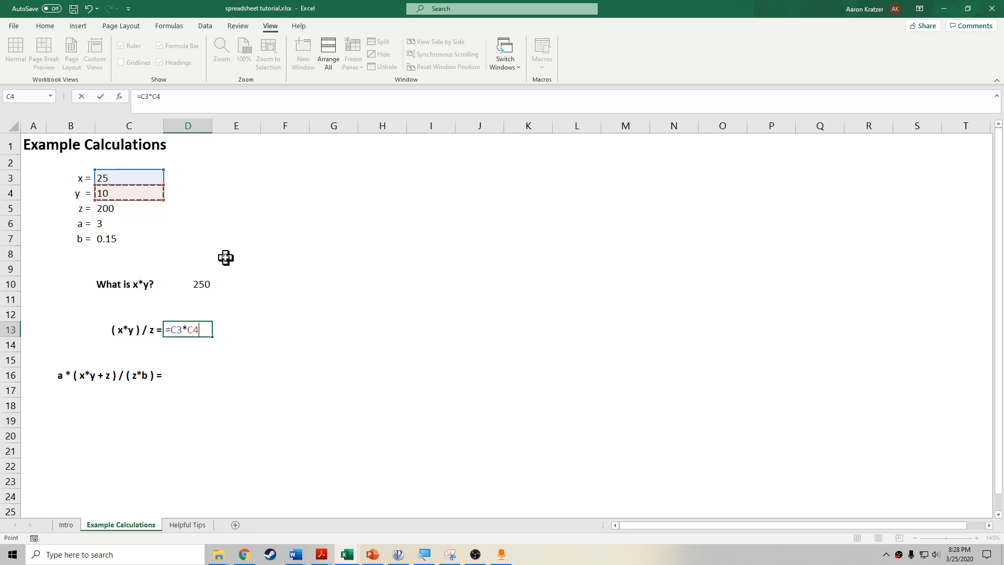
pyautogui.click(113, 209)
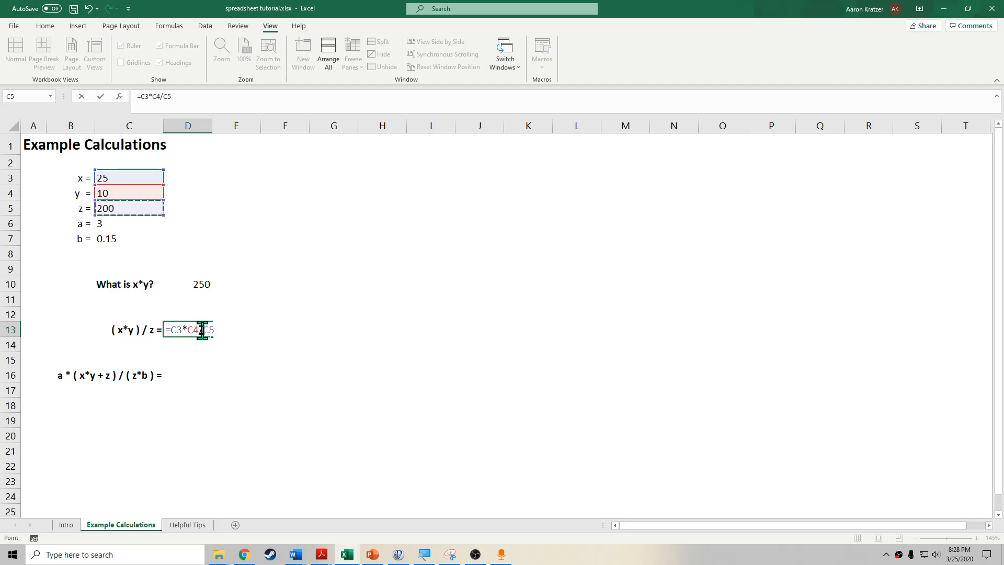
pyautogui.press('Return')
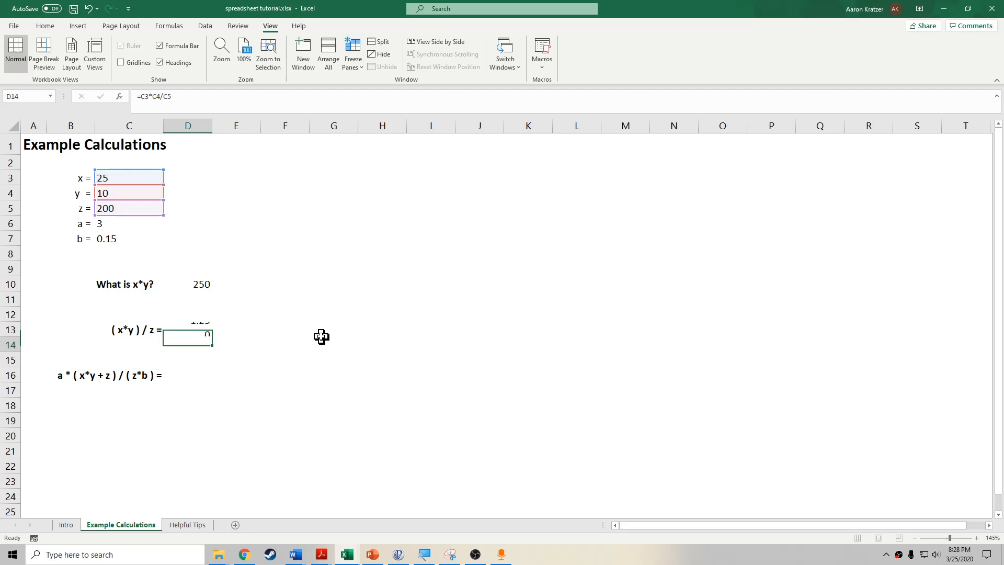
# Add parentheses around the multiplication in D13 so the formula reads =(C3*C4)/C5.
pyautogui.doubleClick(196, 330)
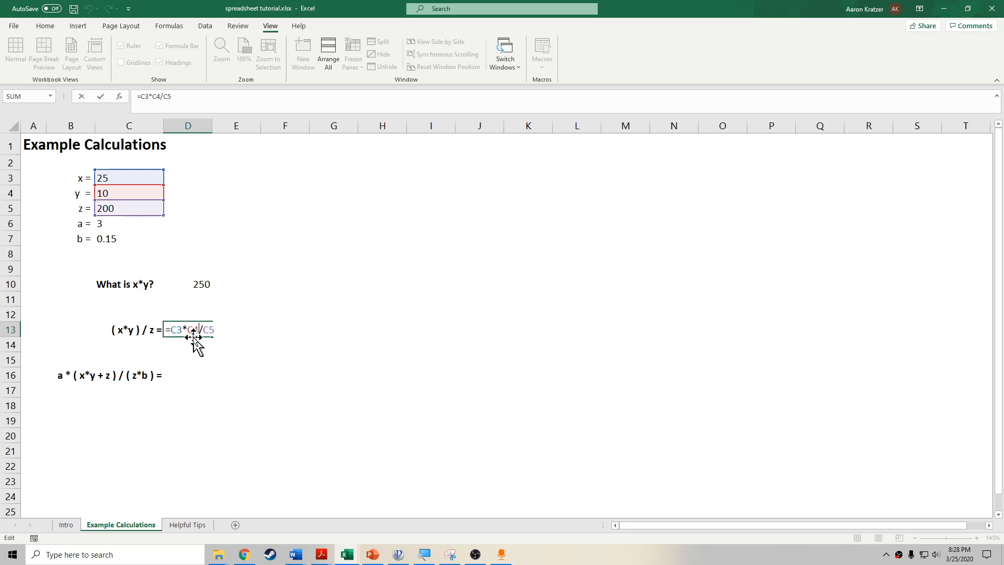
pyautogui.write(') / ')
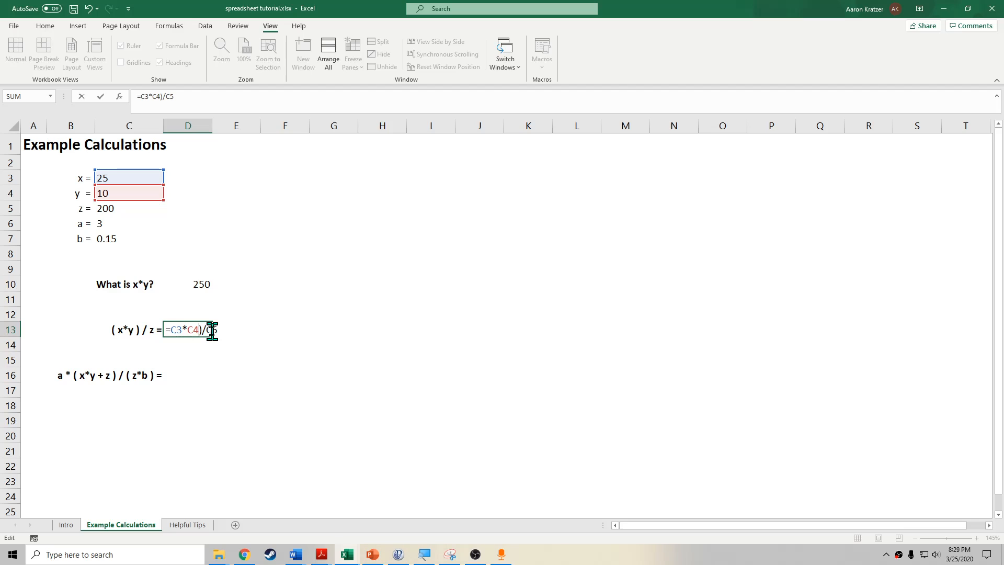
pyautogui.write('(')
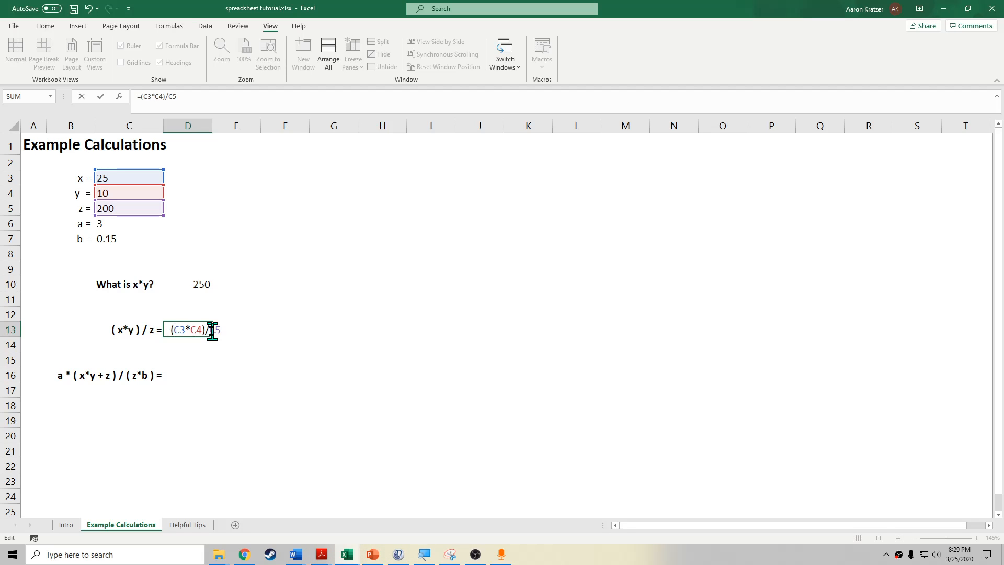
pyautogui.press('Return')
pyautogui.click(211, 329)
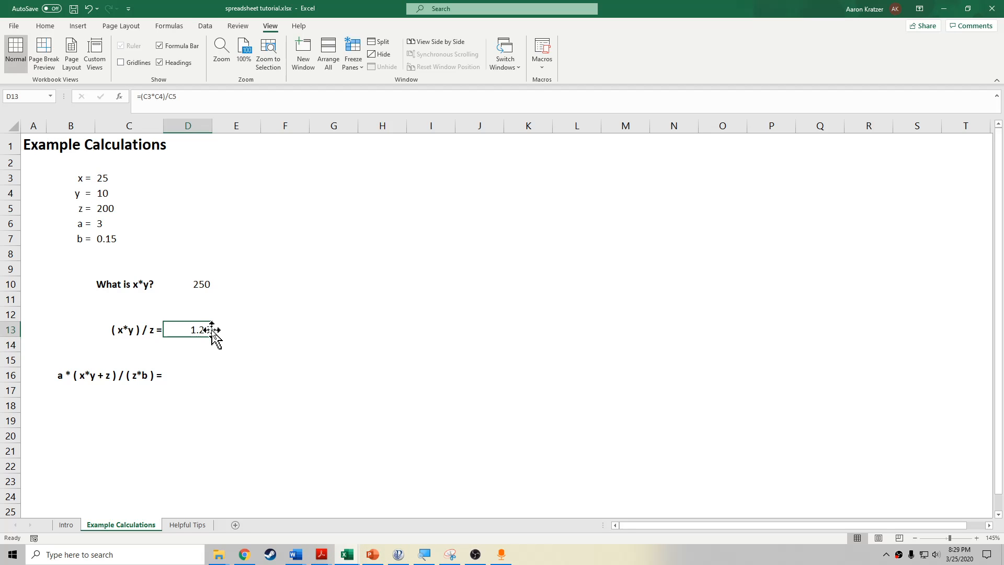
# Reopen the D13 formula to examine its parentheses and cell references, then close it.
pyautogui.doubleClick(198, 329)
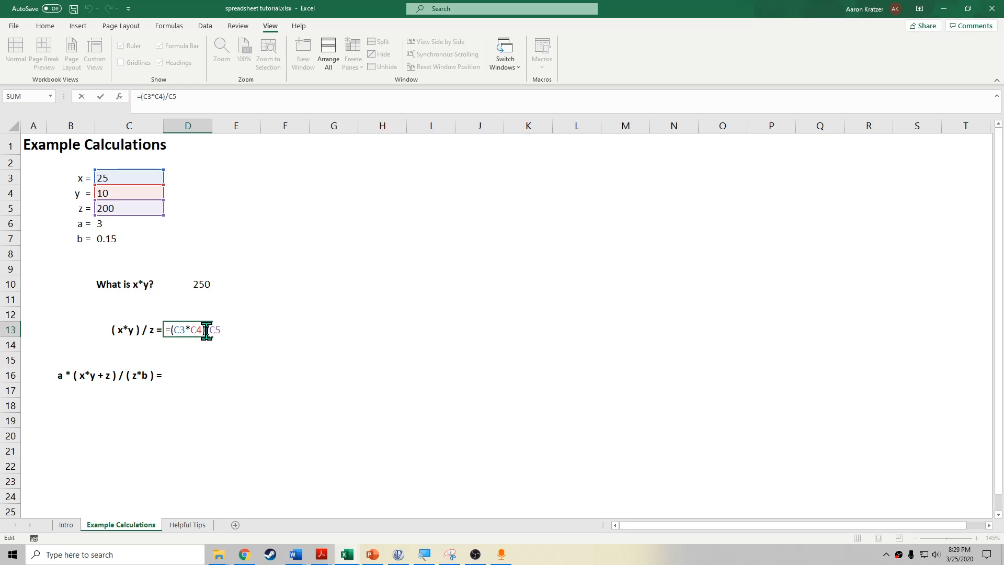
pyautogui.write(')')
pyautogui.click(187, 330)
pyautogui.press('Return')
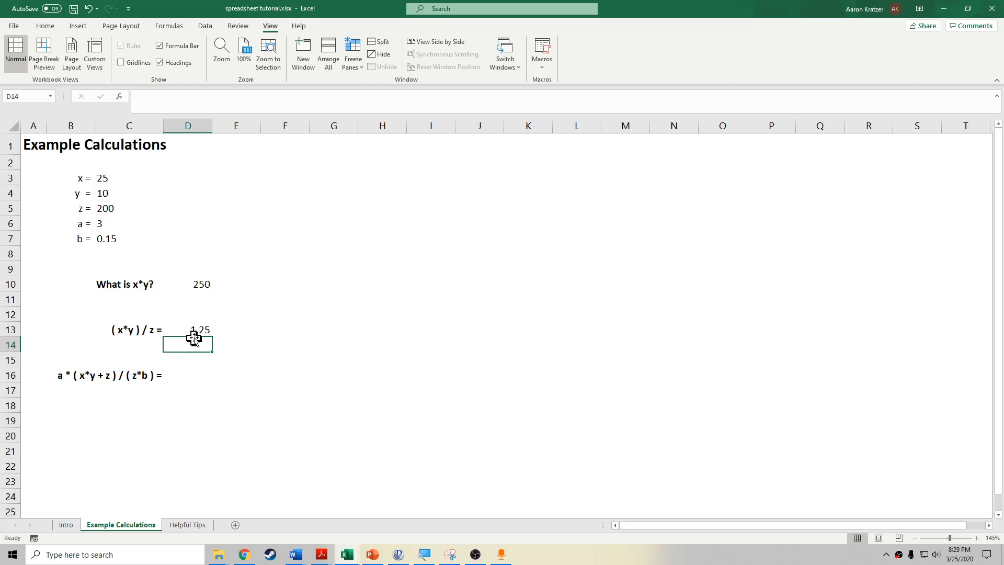
# Begin the formula in D16 with the numerator and division sign, =C6*(C3*C4+C5) /, for the third expression.
pyautogui.doubleClick(192, 376)
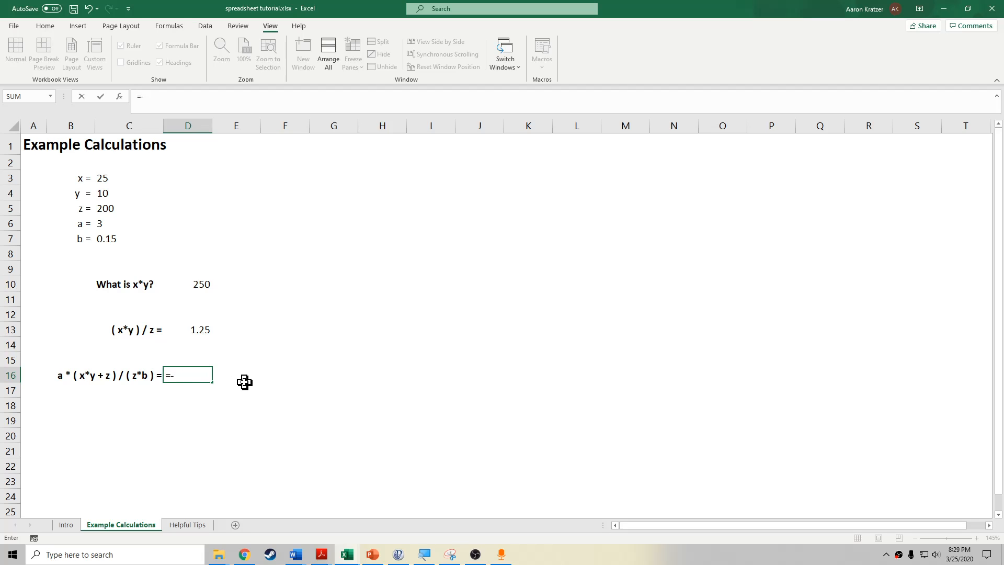
pyautogui.click(106, 222)
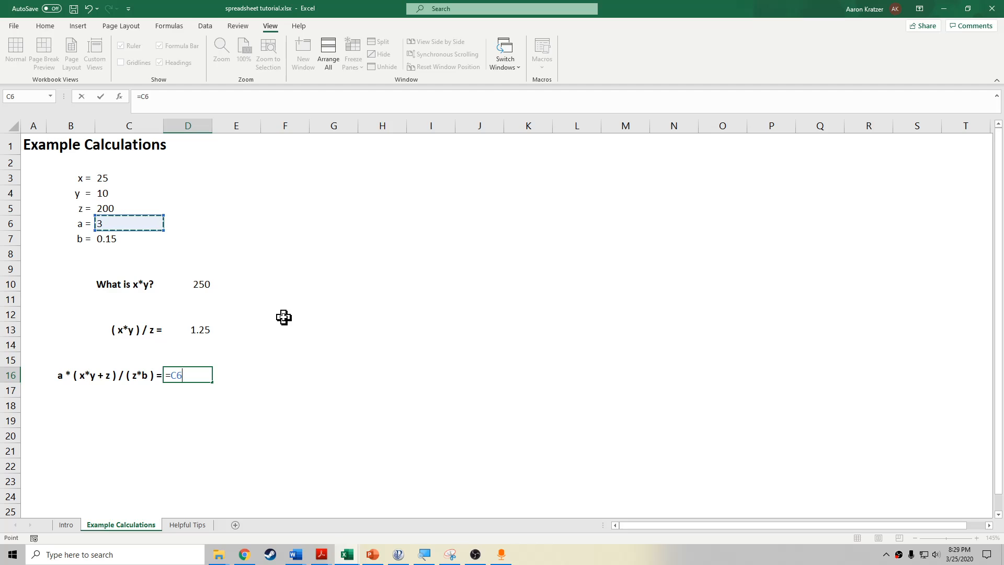
pyautogui.write('(')
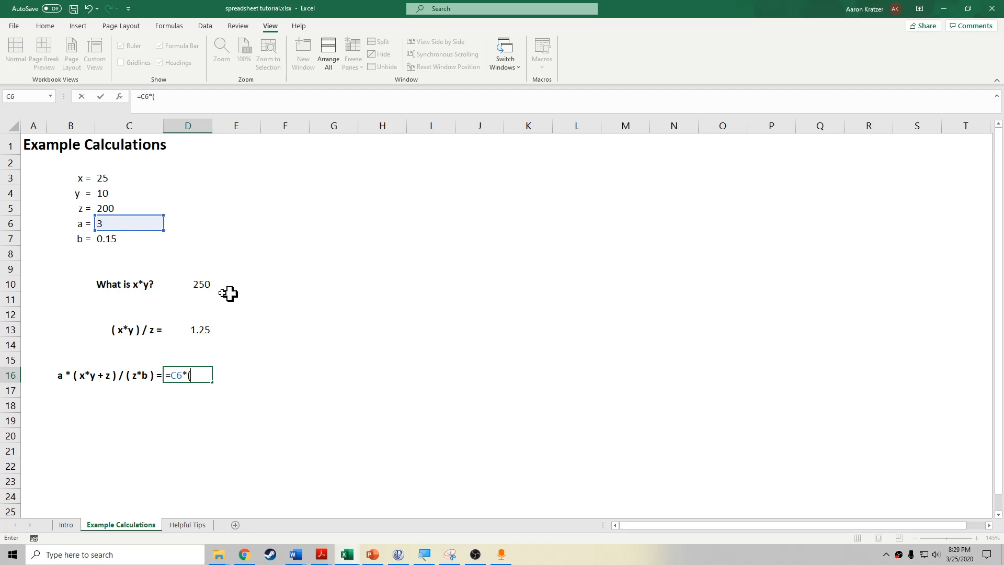
pyautogui.click(108, 180)
pyautogui.write('*')
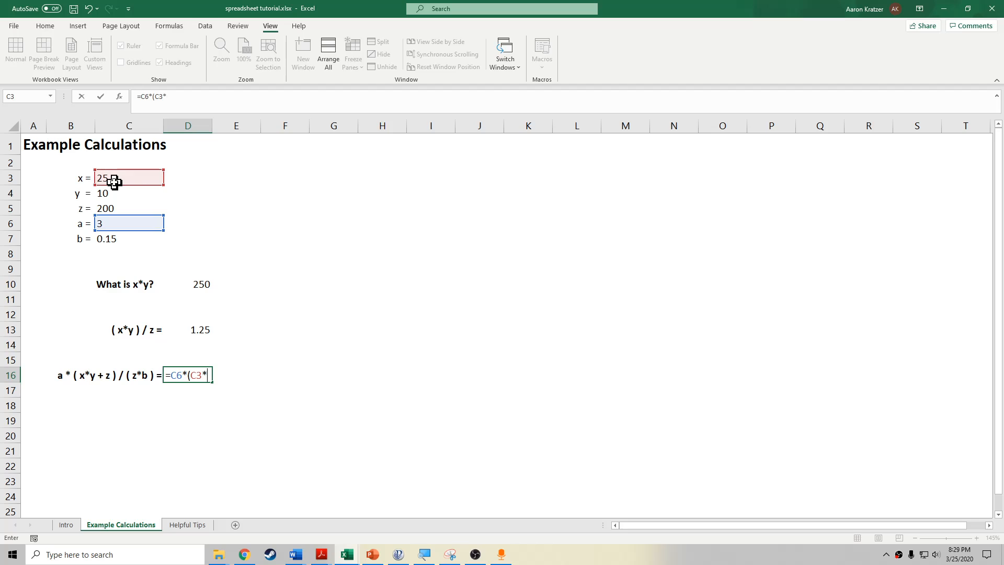
pyautogui.click(119, 192)
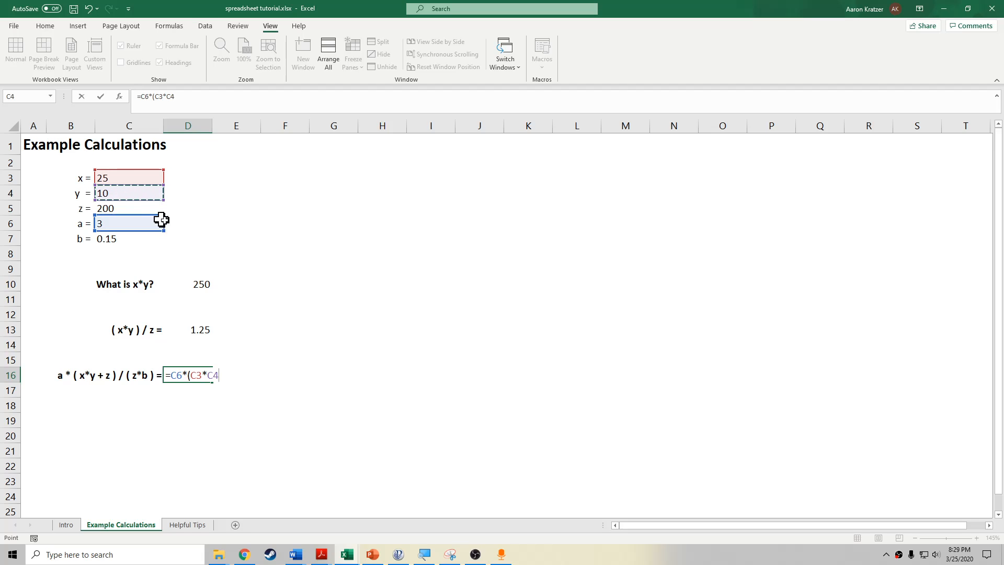
pyautogui.write('+')
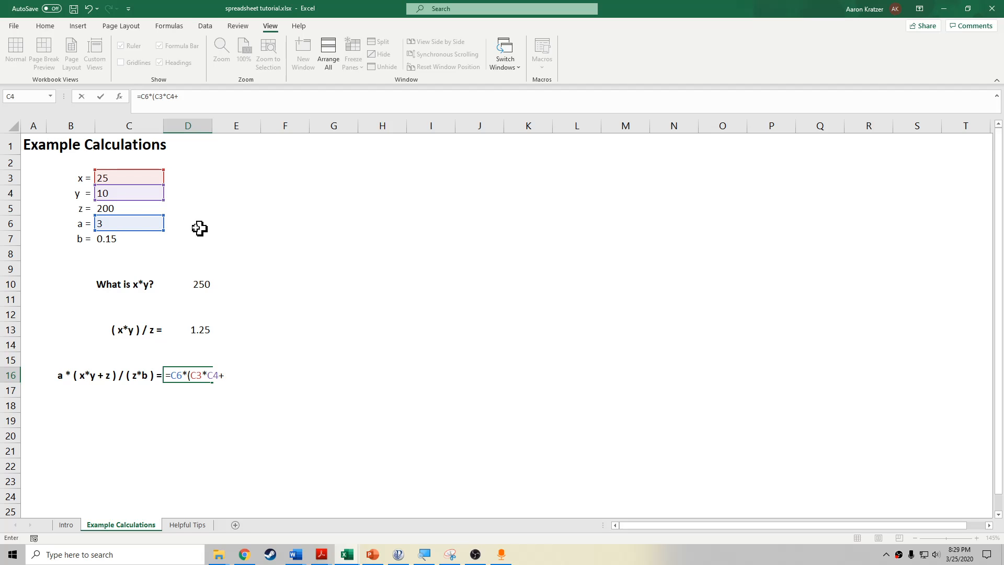
pyautogui.click(123, 207)
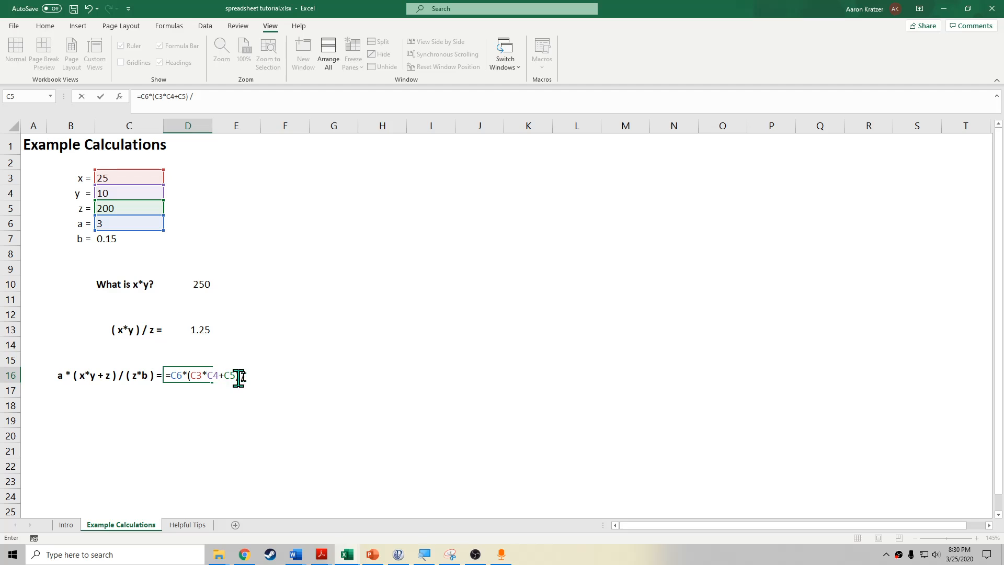
# Add spaces inside the D16 parentheses so they read ( C3*C4 + C5 ), and open a parenthesis for the denominator.
pyautogui.click(192, 375)
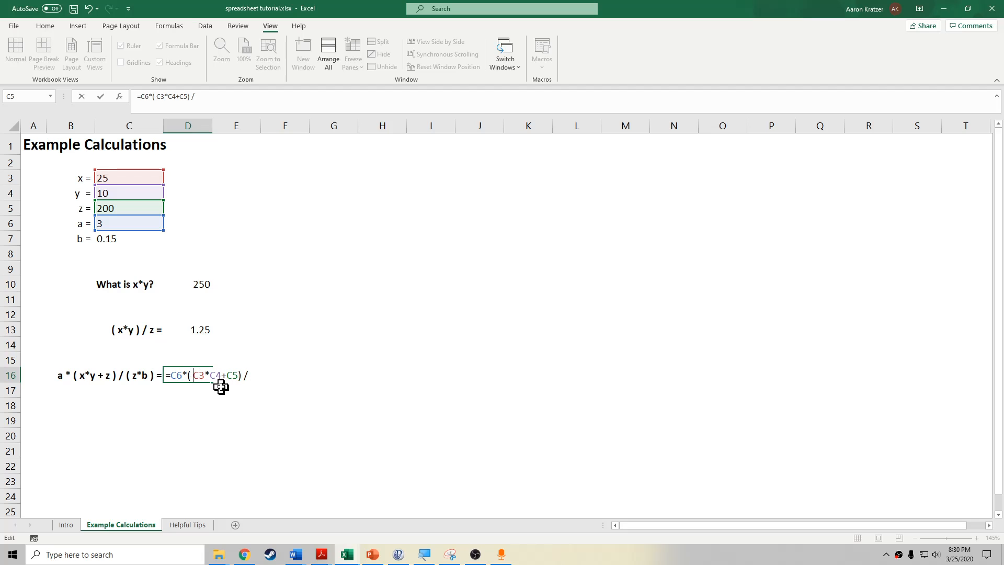
pyautogui.click(237, 376)
pyautogui.click(224, 377)
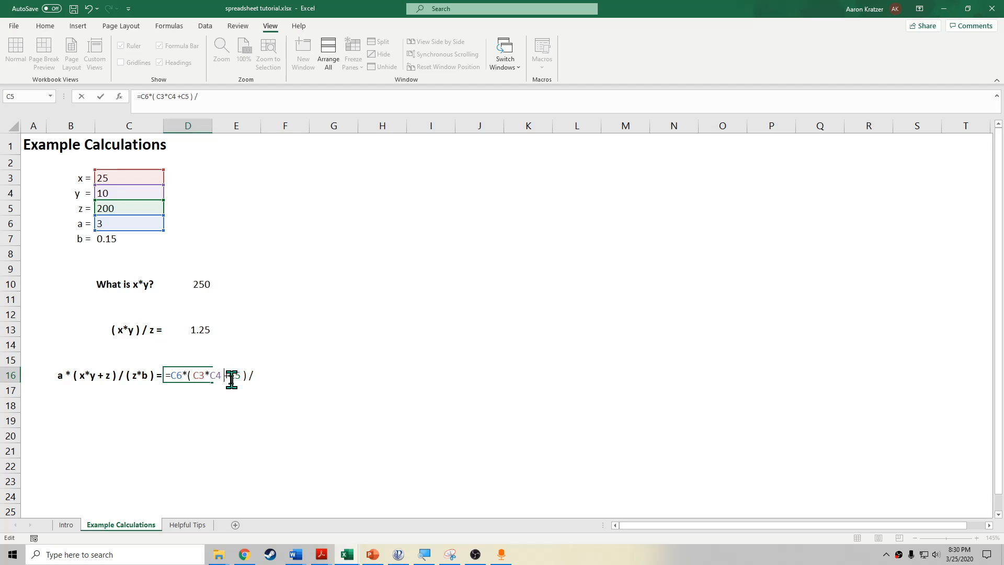
pyautogui.click(230, 376)
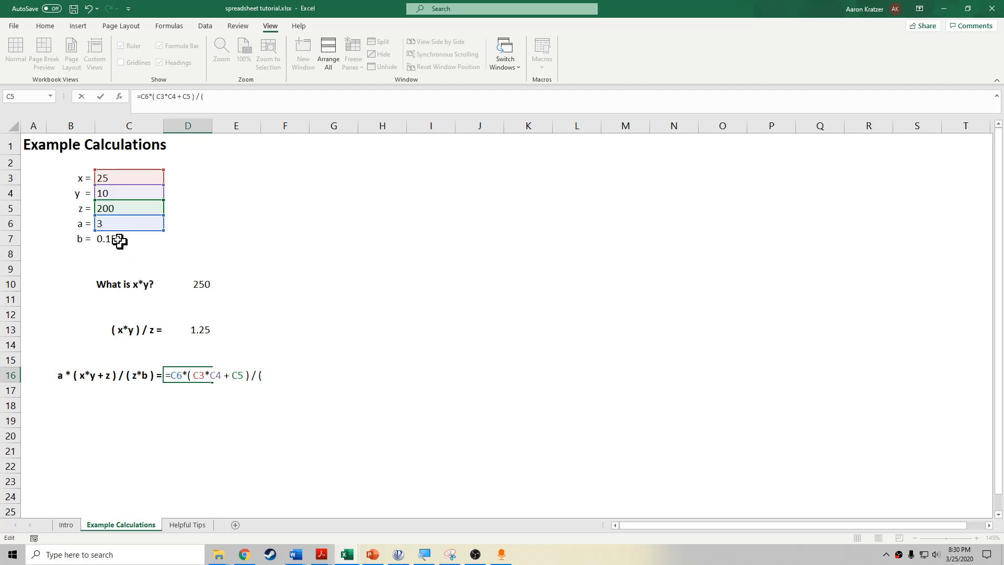
# Complete the D16 formula with the denominator (C5*C7), check its grouping, and enter it.
pyautogui.click(126, 209)
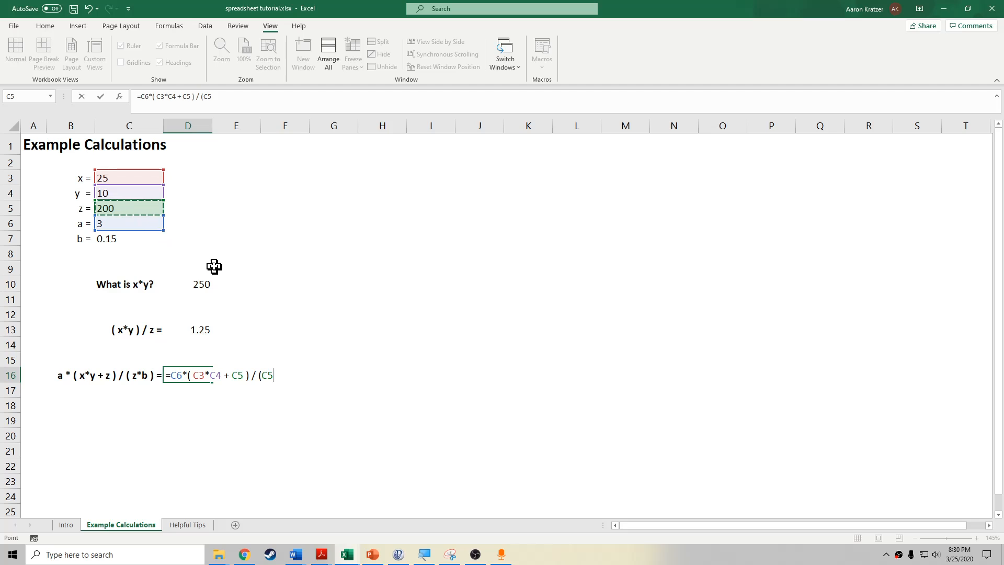
pyautogui.click(119, 240)
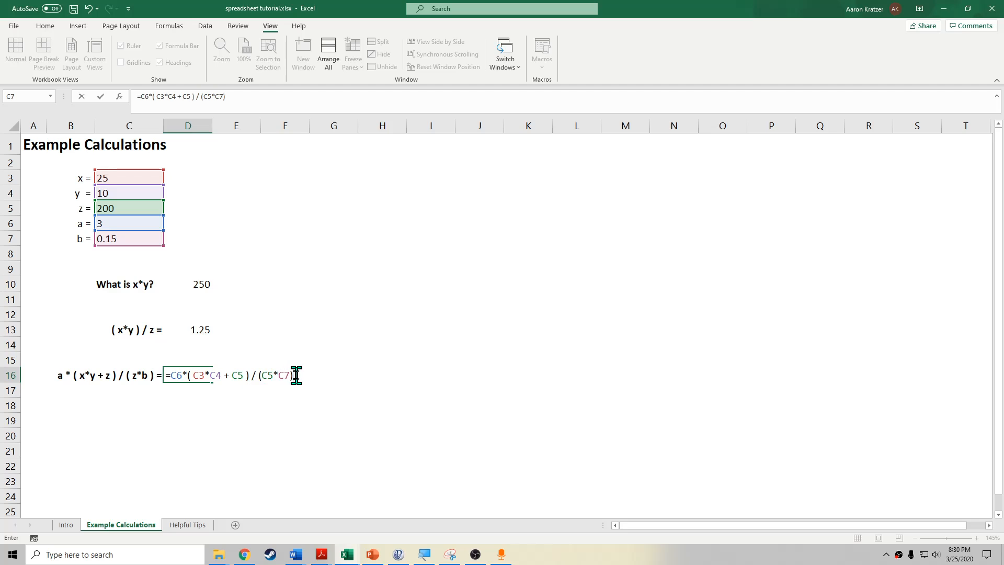
pyautogui.moveTo(293, 375); pyautogui.dragTo(261, 377)
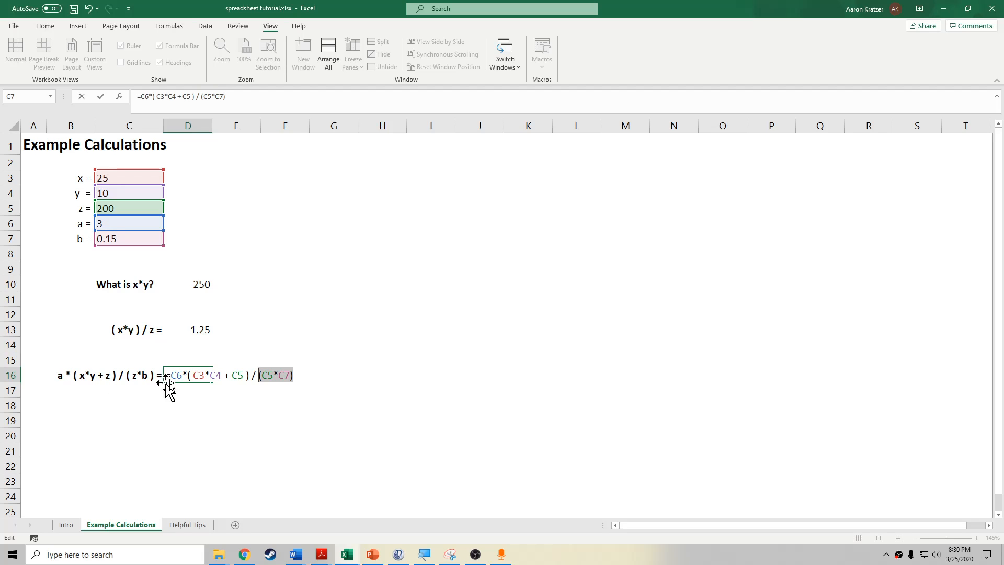
pyautogui.click(239, 375)
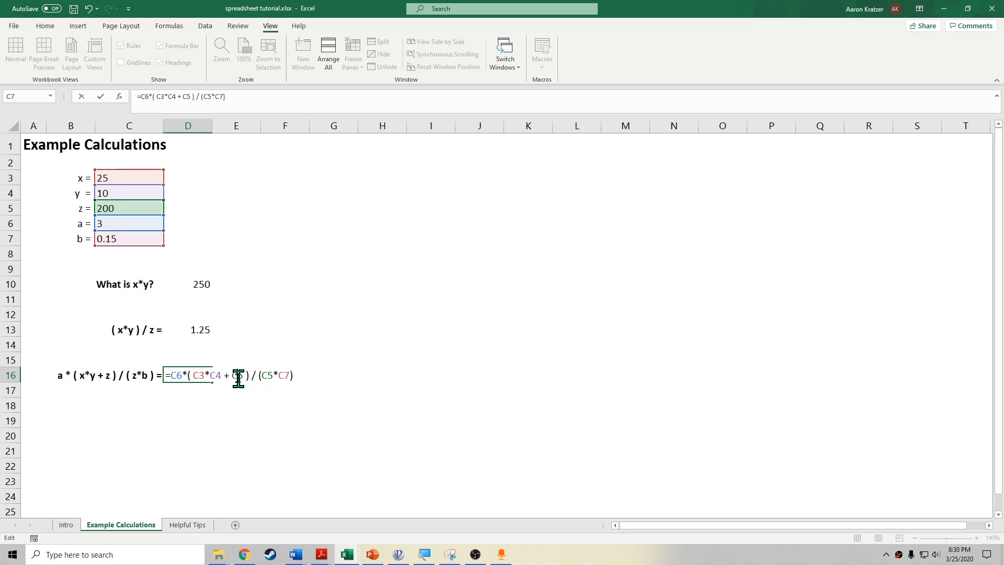
pyautogui.press('Return')
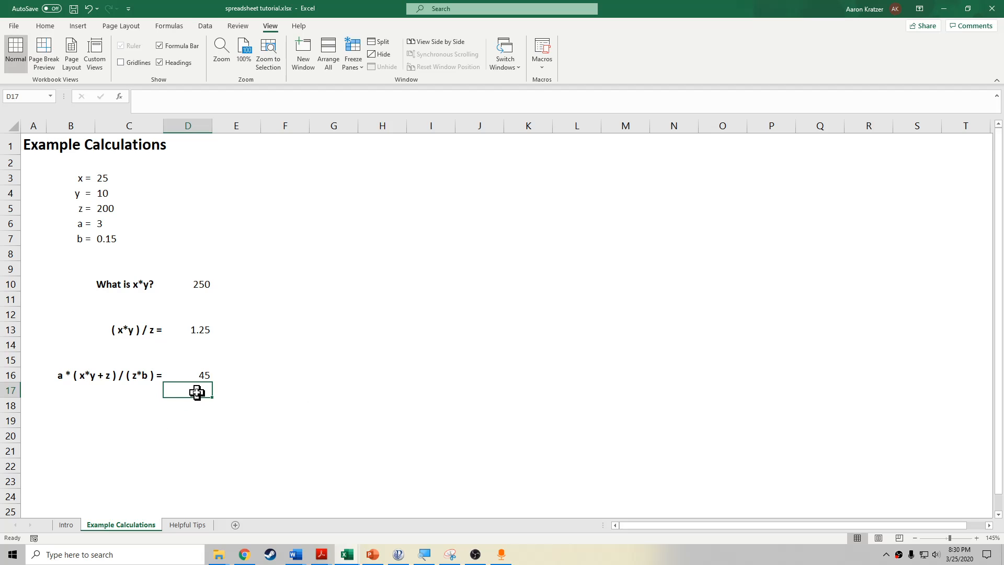
# Review the finished formulas in D10, D13 and D16 one after another.
pyautogui.click(179, 284)
pyautogui.click(197, 329)
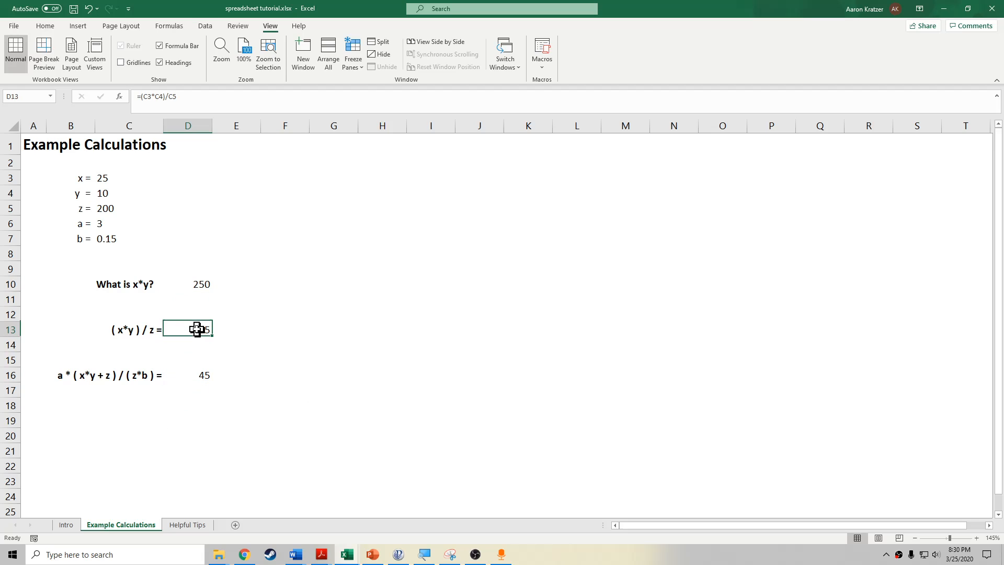
pyautogui.click(198, 375)
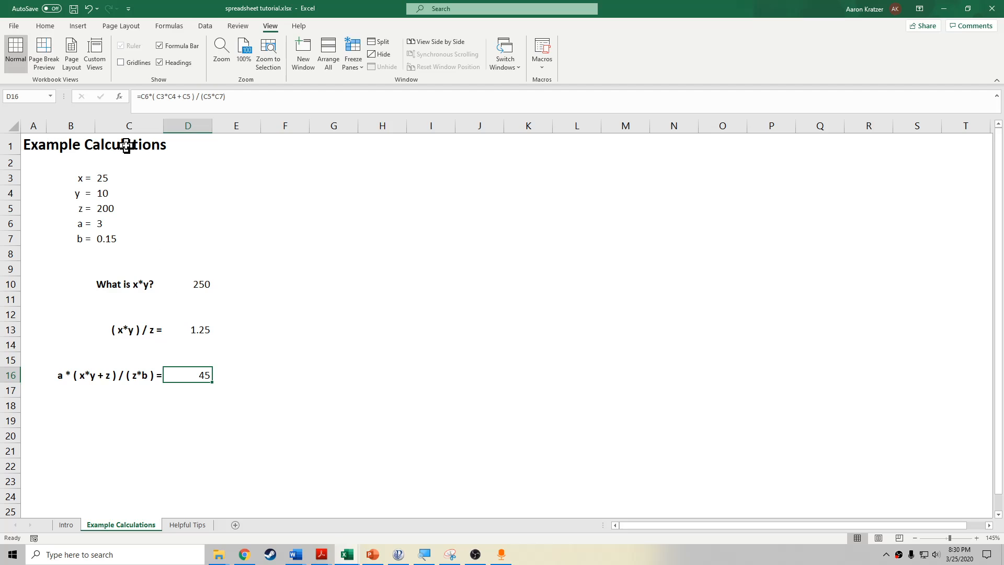
# Switch to the Helpful Tips sheet and go over its freeze panes and moving cells tips.
pyautogui.click(195, 526)
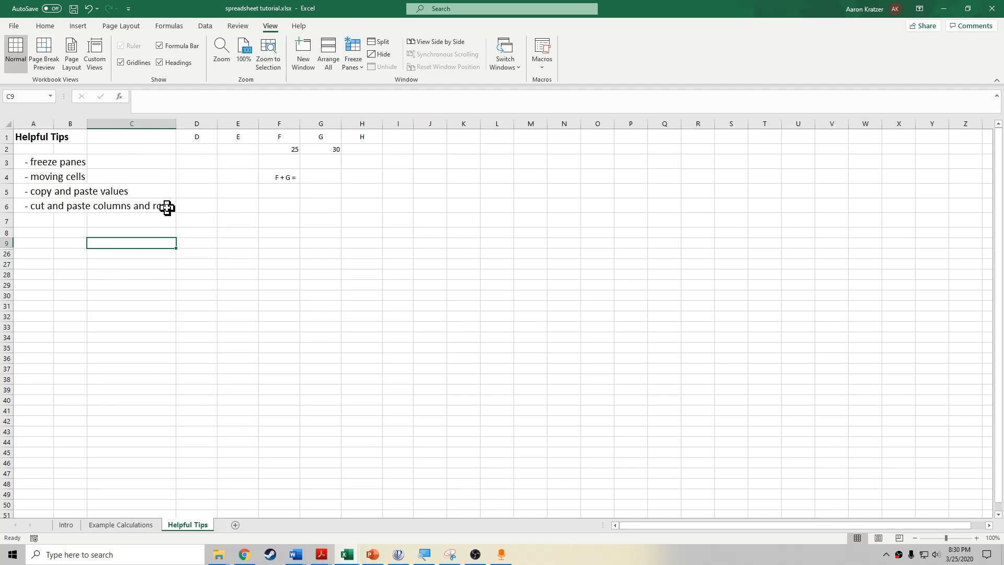
pyautogui.click(74, 164)
pyautogui.click(46, 180)
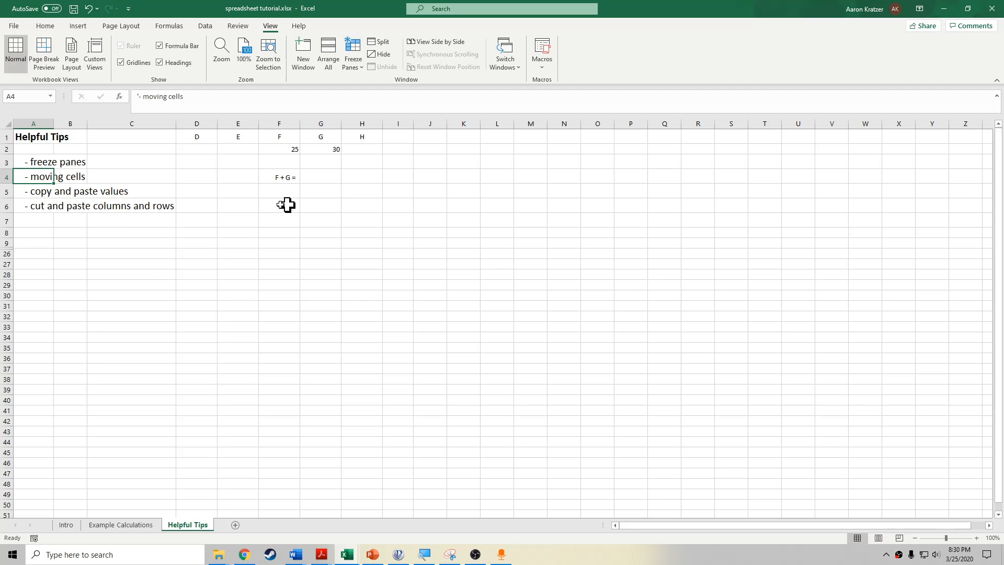
pyautogui.moveTo(193, 125); pyautogui.dragTo(377, 126)
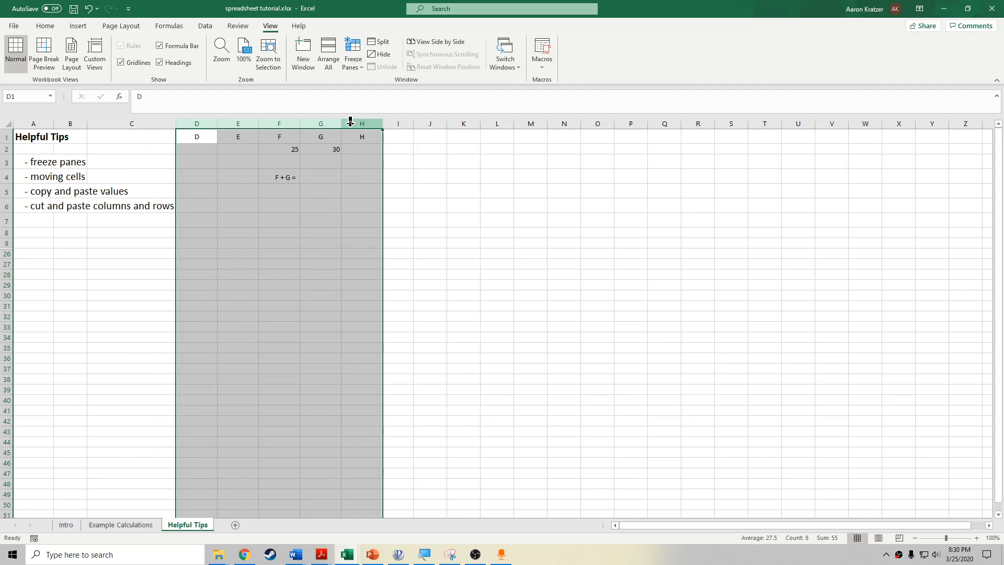
pyautogui.rightClick(350, 122)
pyautogui.click(226, 162)
pyautogui.click(226, 162)
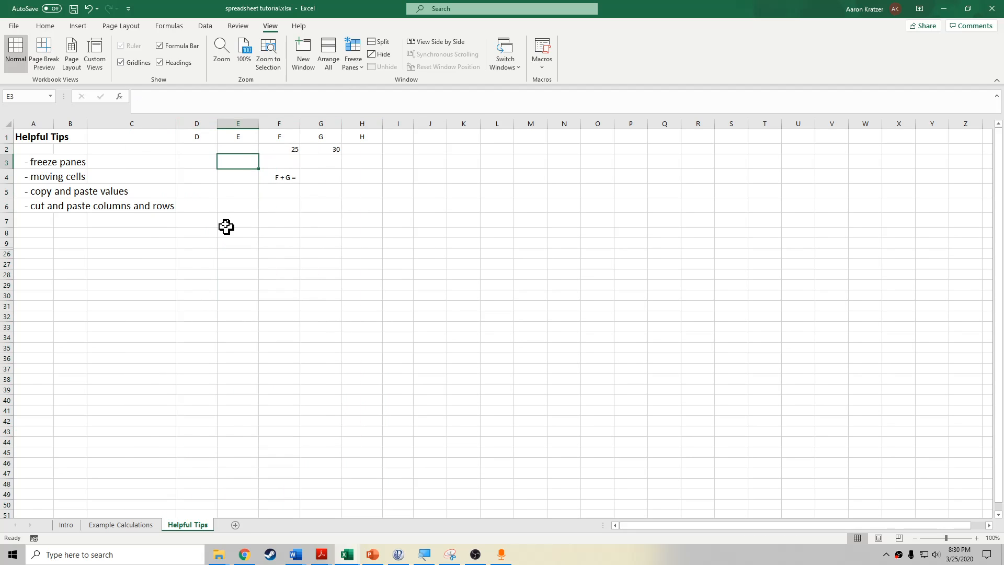
# Hide columns D through H on the Helpful Tips sheet.
pyautogui.click(199, 124)
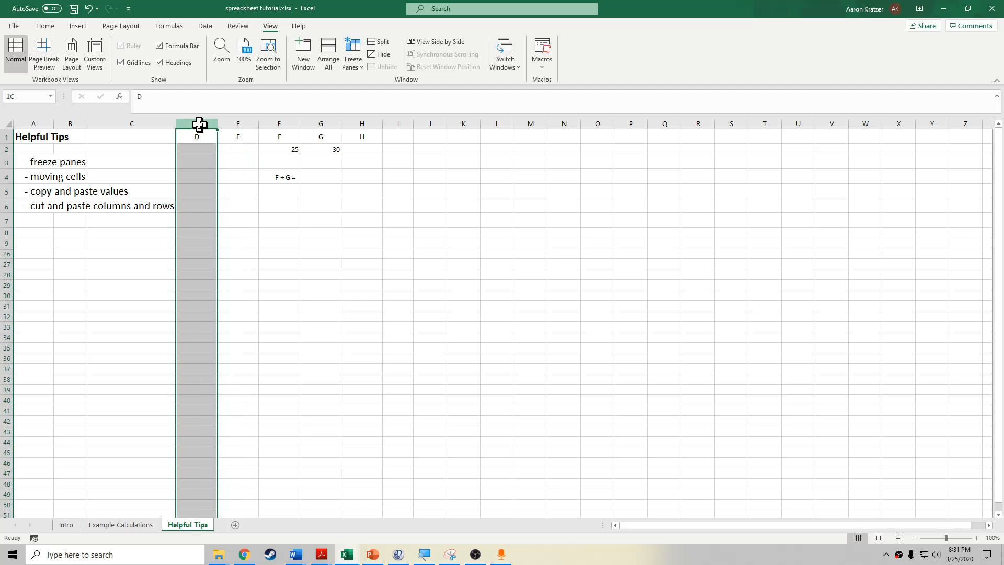
pyautogui.moveTo(199, 124); pyautogui.dragTo(357, 116)
pyautogui.rightClick(355, 122)
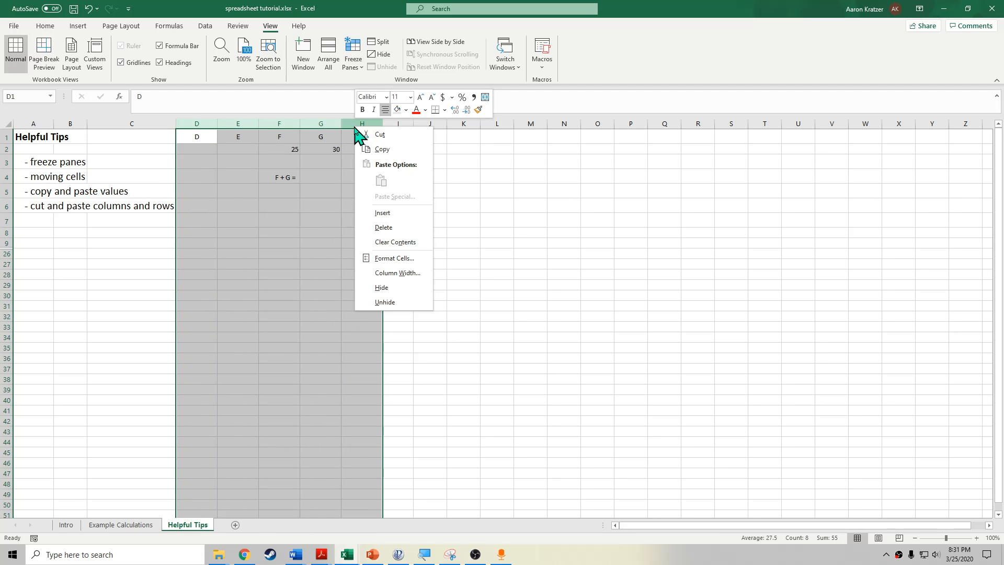
pyautogui.click(406, 285)
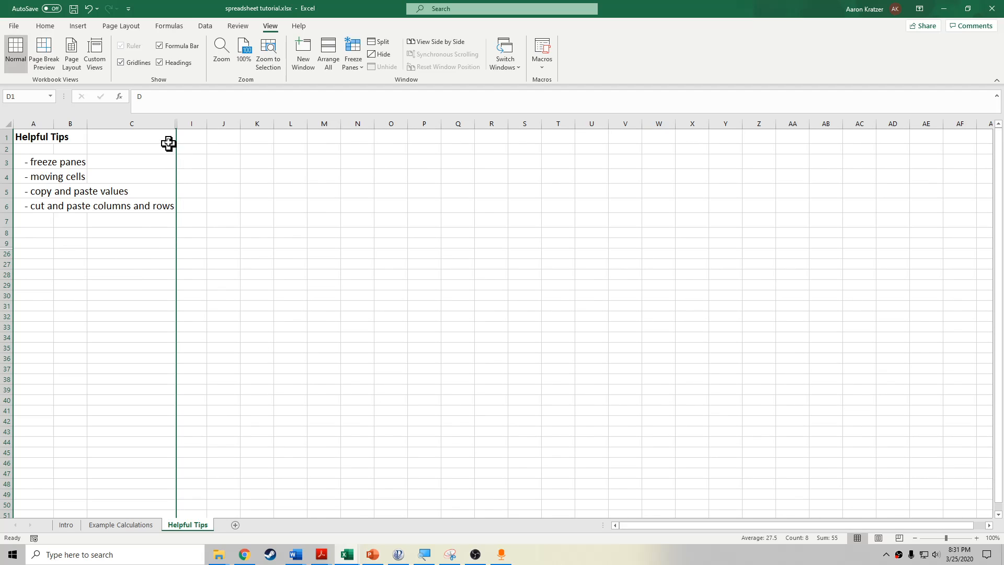
# Unhide columns D through H by way of the neighbouring columns C and I.
pyautogui.click(171, 124)
pyautogui.moveTo(171, 126); pyautogui.dragTo(192, 126)
pyautogui.click(221, 157)
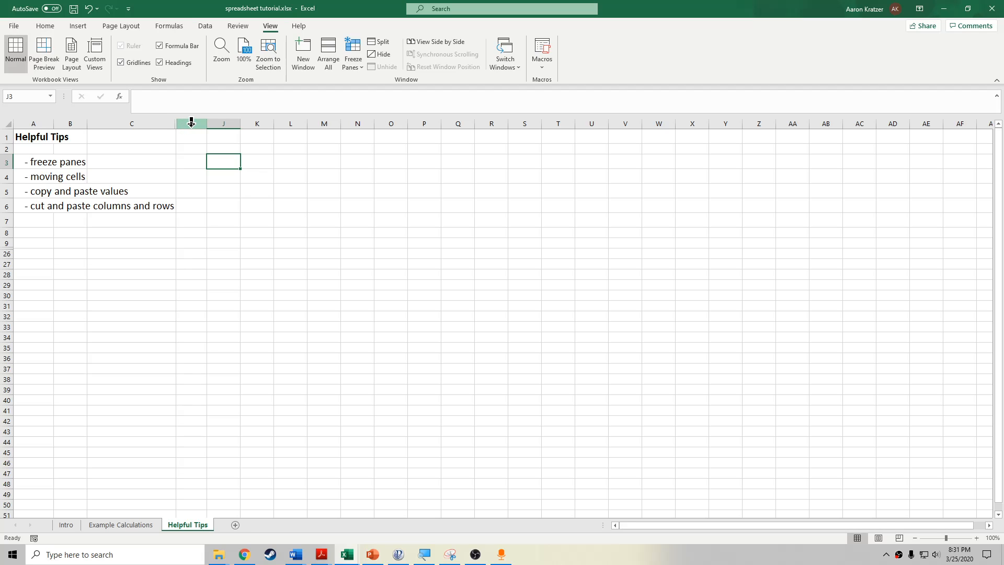
pyautogui.moveTo(191, 123); pyautogui.dragTo(156, 128)
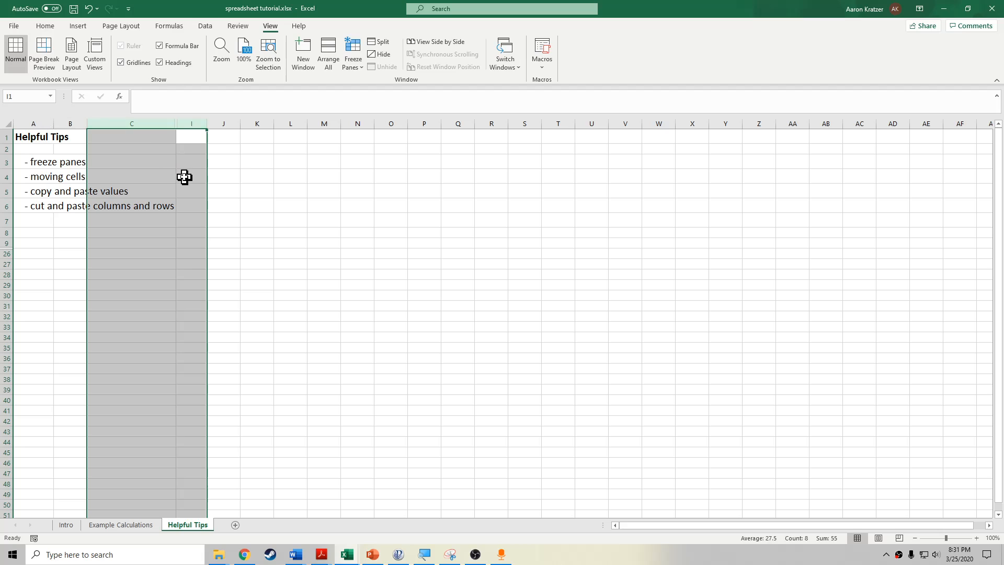
pyautogui.rightClick(165, 124)
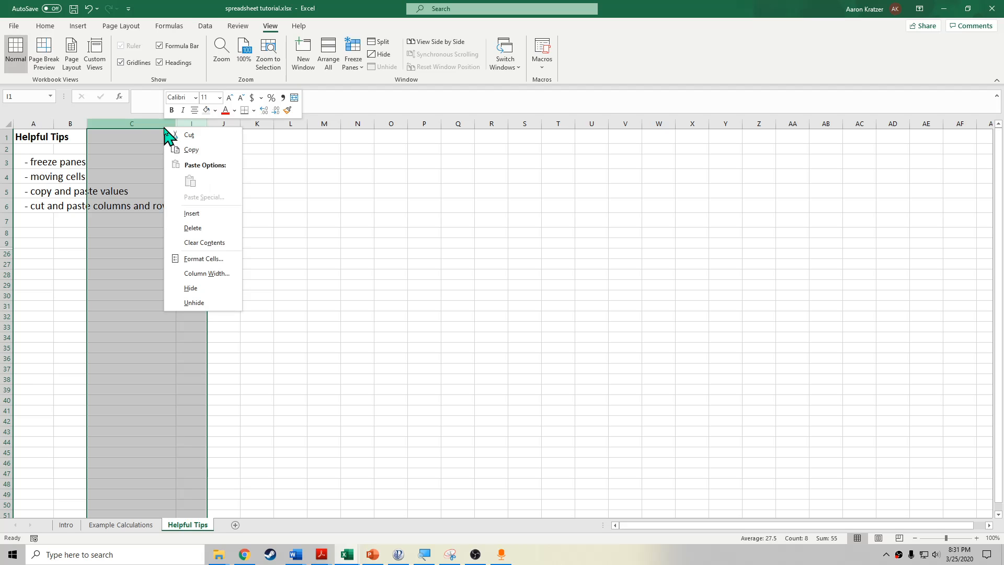
pyautogui.click(194, 303)
pyautogui.click(304, 203)
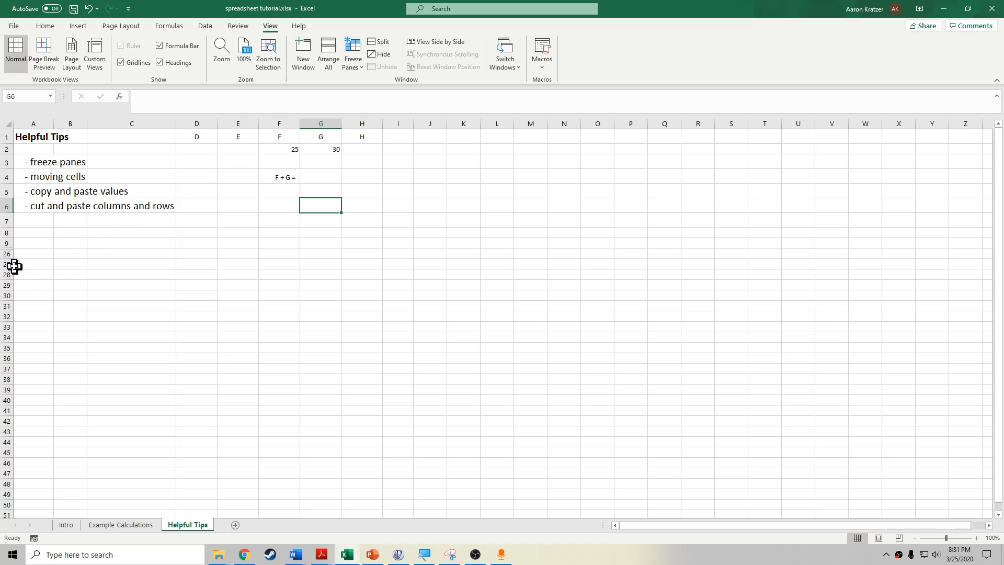
# Unhide the rows between row 9 and row 26 on the Helpful Tips sheet.
pyautogui.moveTo(6, 243); pyautogui.dragTo(3, 253)
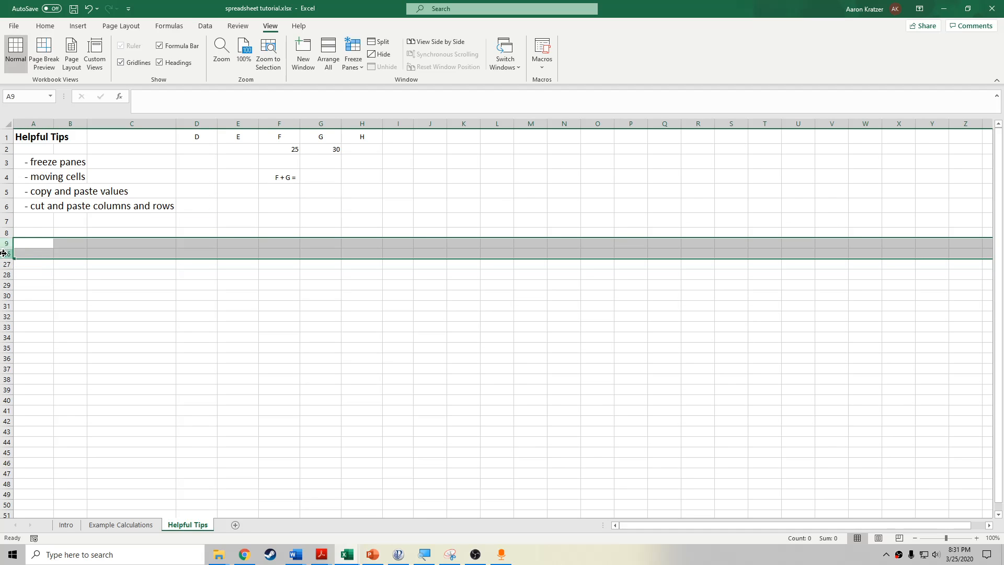
pyautogui.rightClick(2, 253)
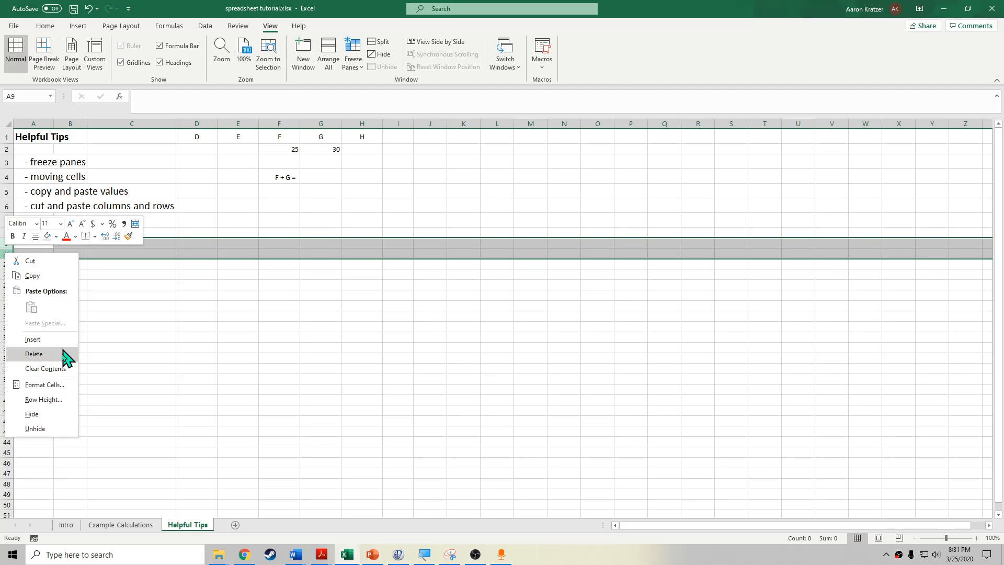
pyautogui.click(46, 430)
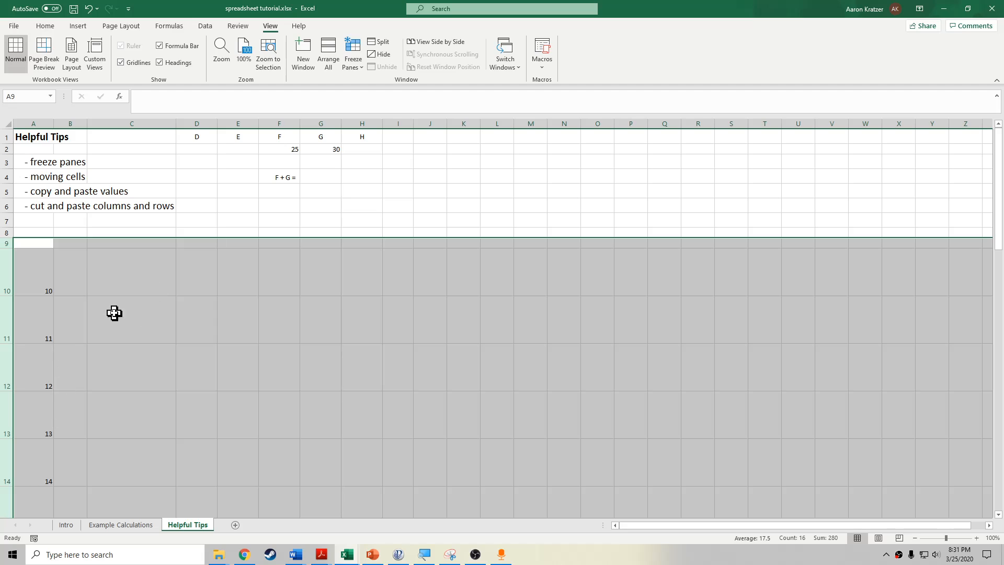
pyautogui.click(154, 309)
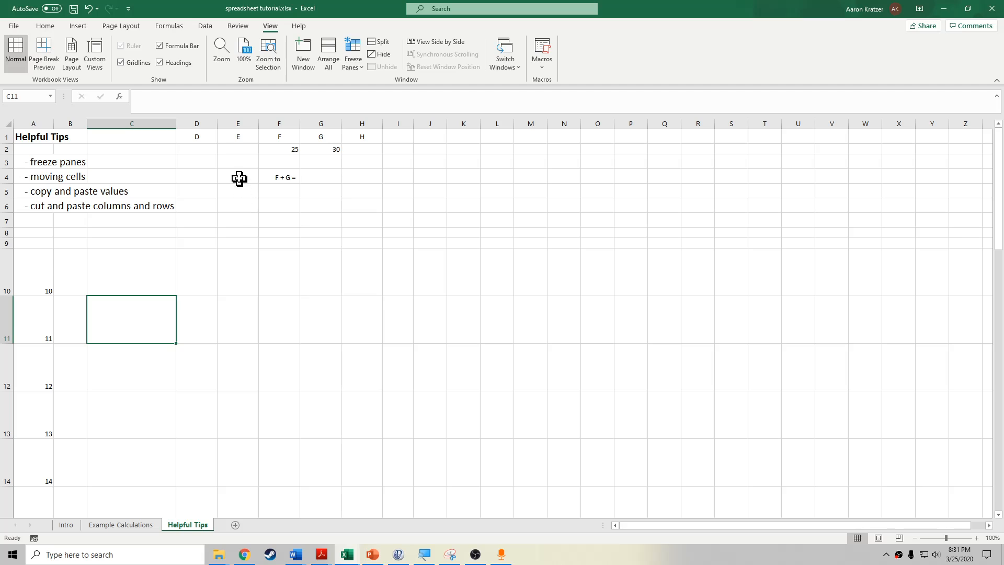
# Scroll through the Helpful Tips sheet to compare the headings in the first rows with the numbered rows further down.
pyautogui.click(48, 163)
pyautogui.click(179, 166)
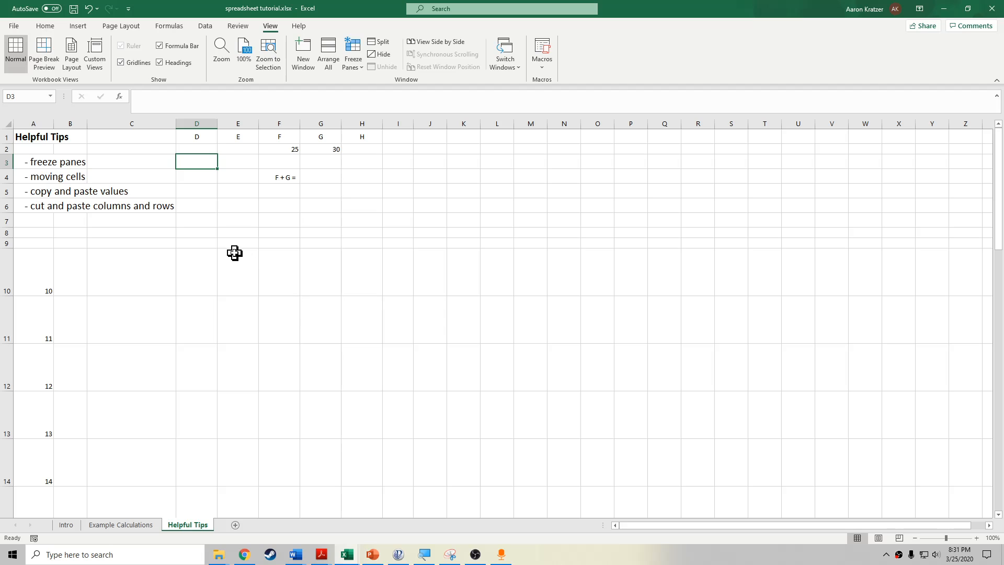
pyautogui.scroll(-5, 234, 254)
pyautogui.scroll(6, 235, 255)
pyautogui.keyDown('ctrl'); pyautogui.scroll(-3, 224, 256); pyautogui.keyUp('ctrl')
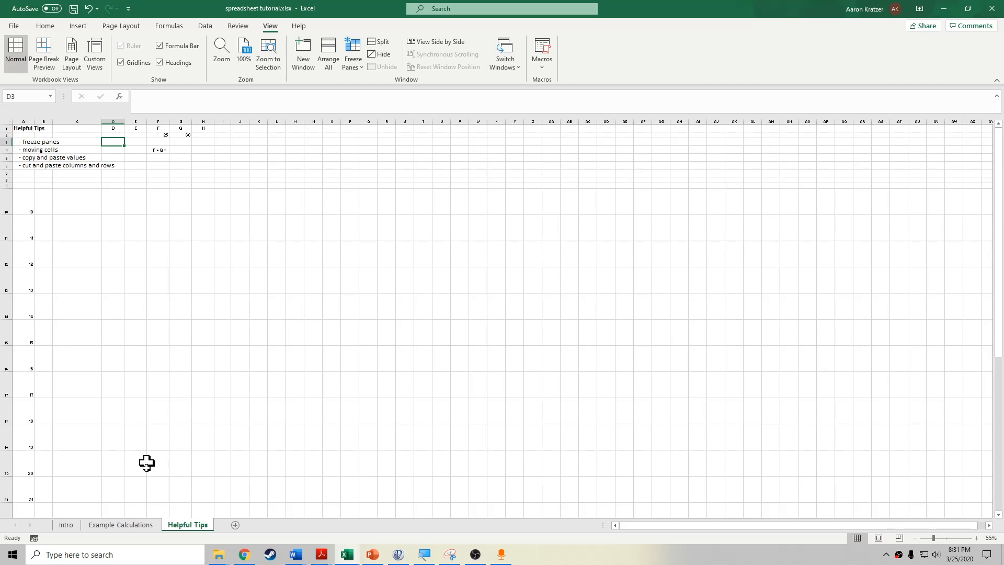
pyautogui.scroll(-2, 96, 453)
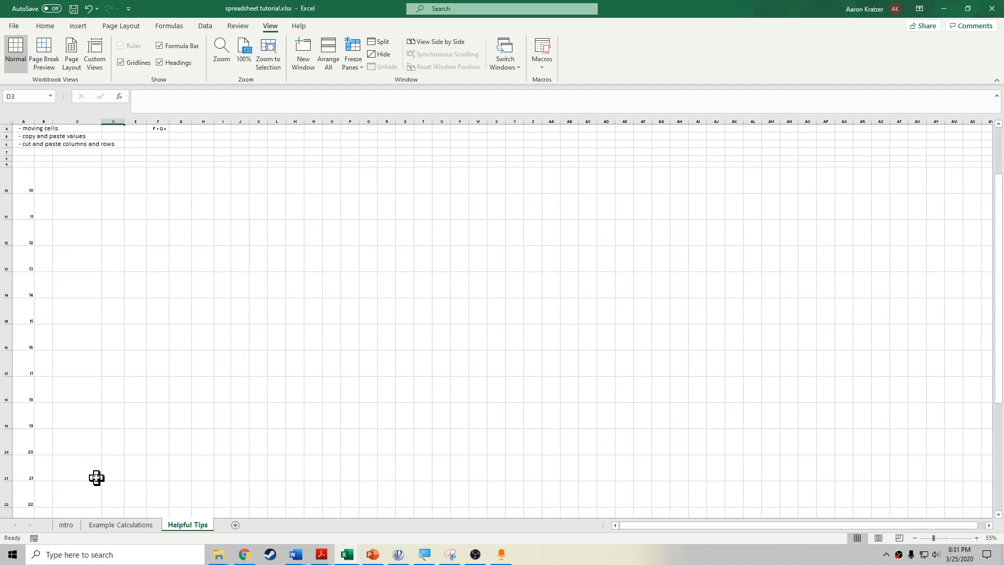
pyautogui.scroll(2, 102, 450)
pyautogui.moveTo(120, 135); pyautogui.dragTo(191, 132)
pyautogui.scroll(-4, 114, 273)
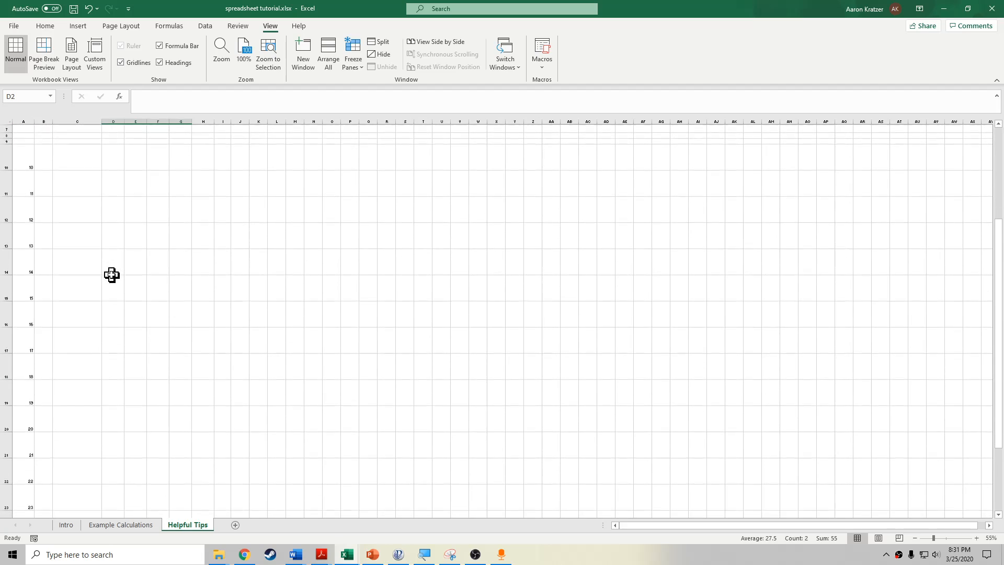
pyautogui.moveTo(130, 455); pyautogui.dragTo(207, 459)
pyautogui.scroll(4, 183, 345)
pyautogui.scroll(3, 141, 188)
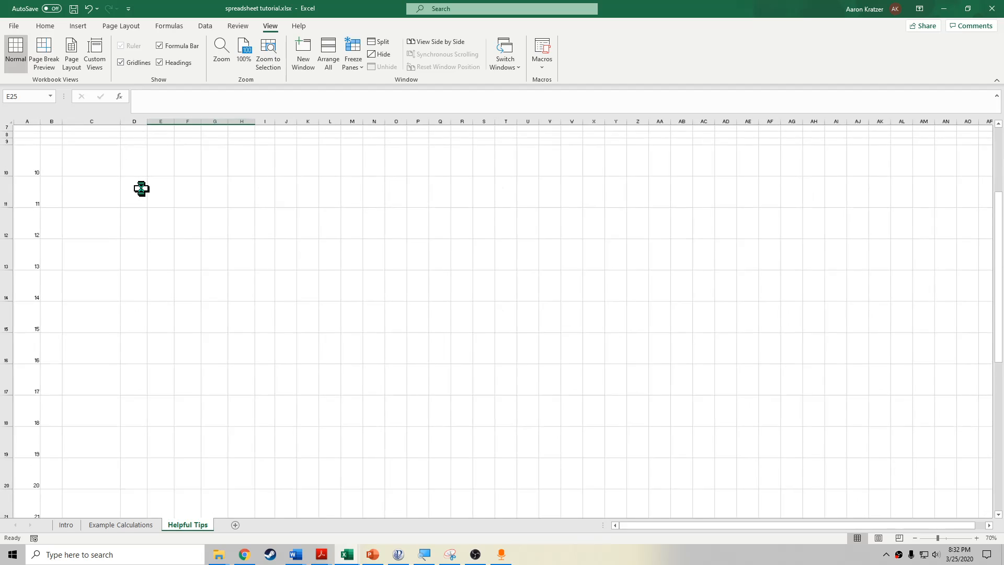
pyautogui.scroll(3, 169, 221)
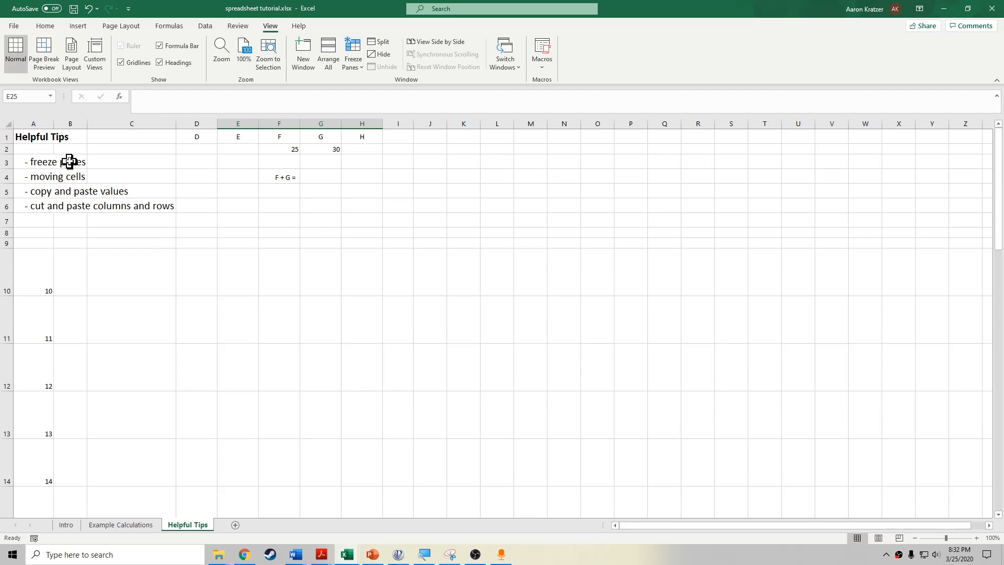
# Freeze the top row of the Helpful Tips sheet.
pyautogui.click(375, 158)
pyautogui.click(297, 149)
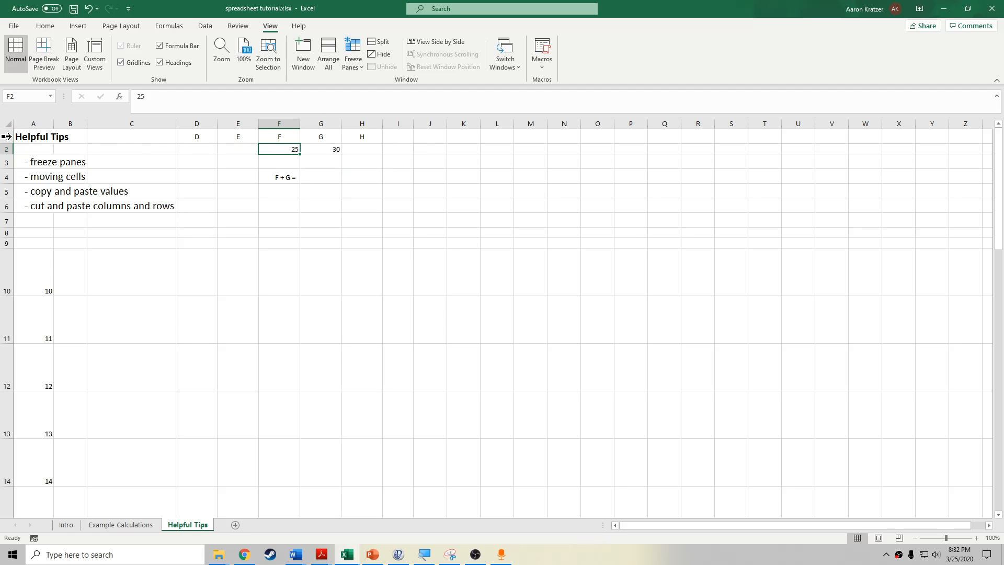
pyautogui.moveTo(2, 137); pyautogui.dragTo(1, 149)
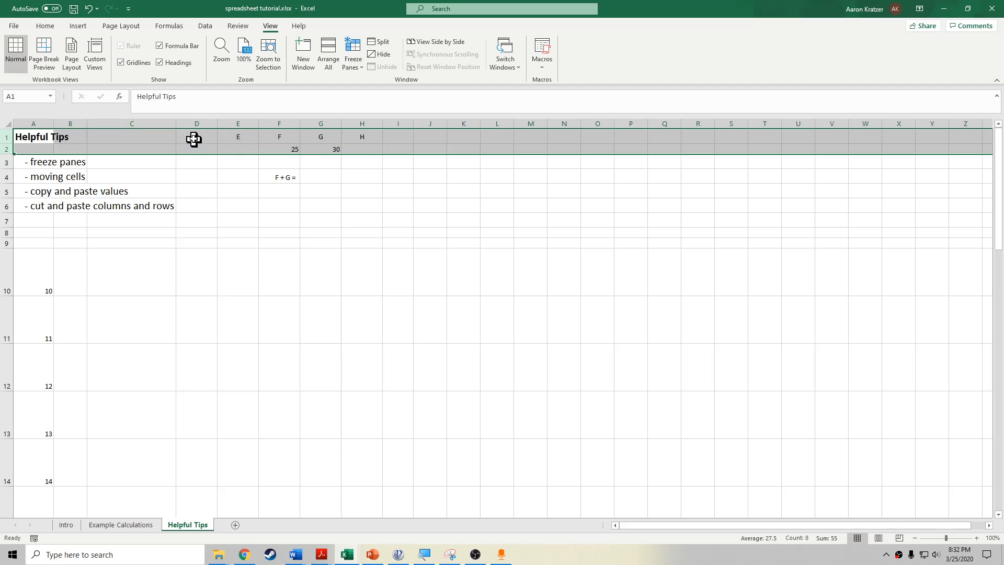
pyautogui.click(248, 27)
pyautogui.click(270, 28)
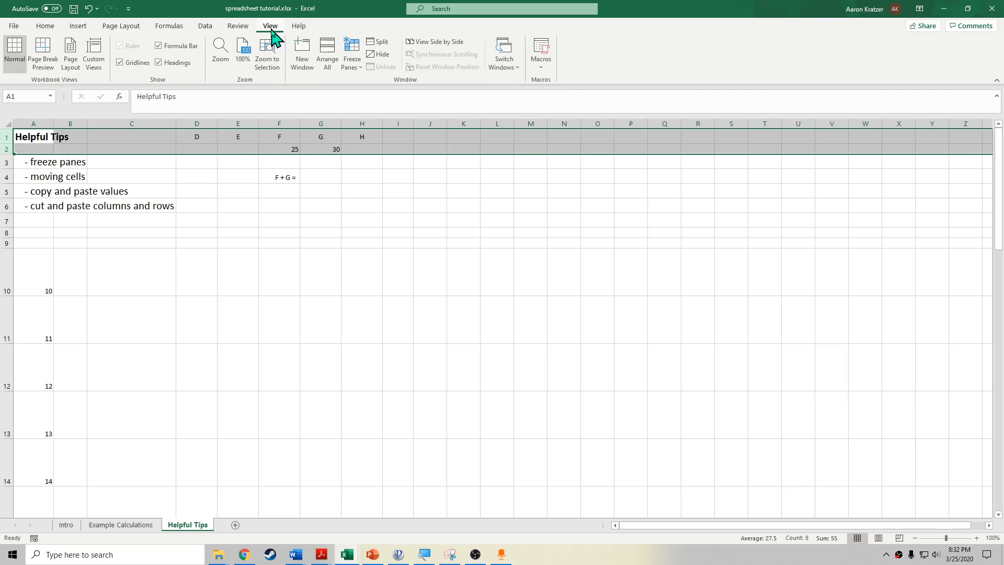
pyautogui.click(358, 70)
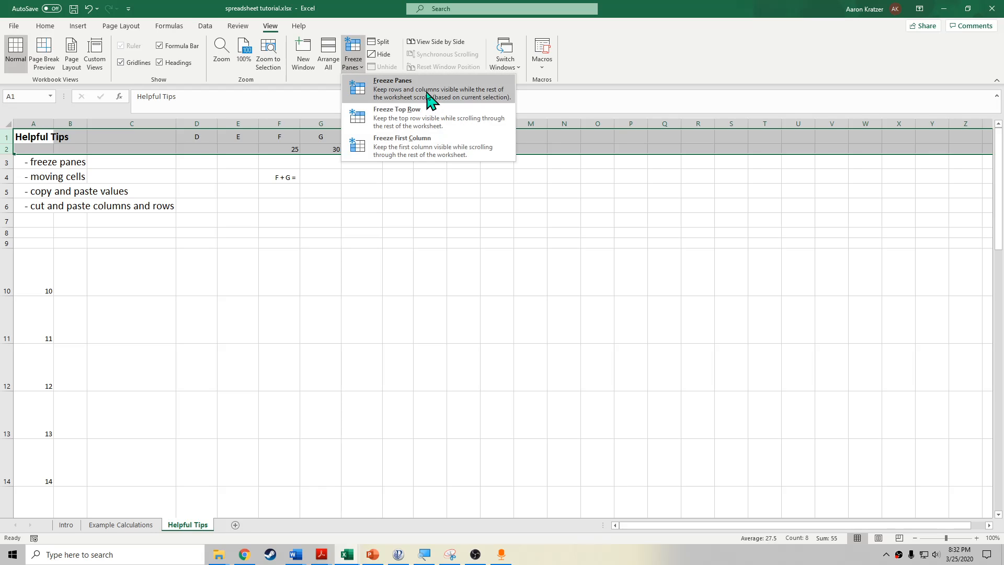
pyautogui.click(428, 122)
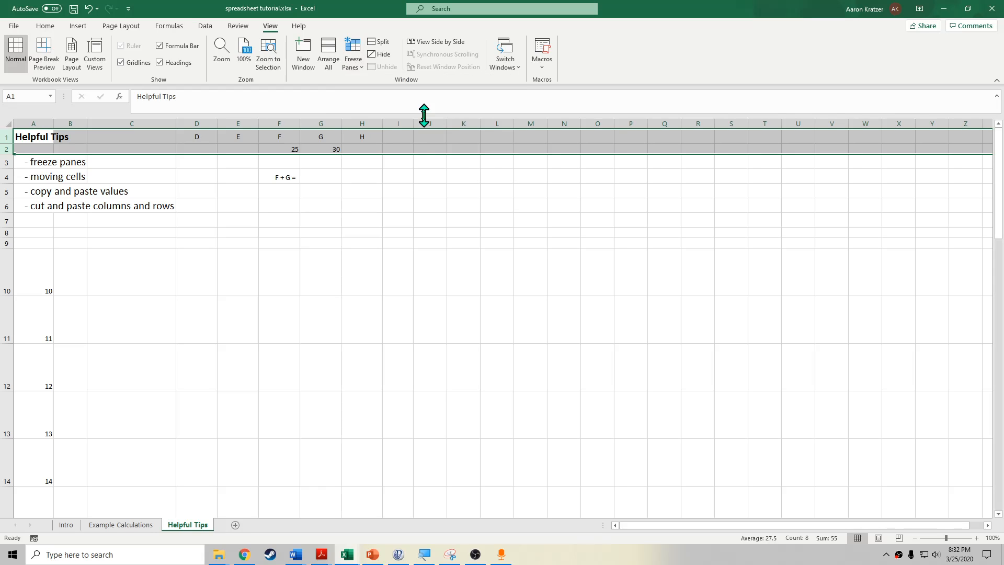
# Check the frozen heading row against the data down to row 25, and return to the start of the sheet.
pyautogui.click(377, 178)
pyautogui.scroll(-1, 313, 202)
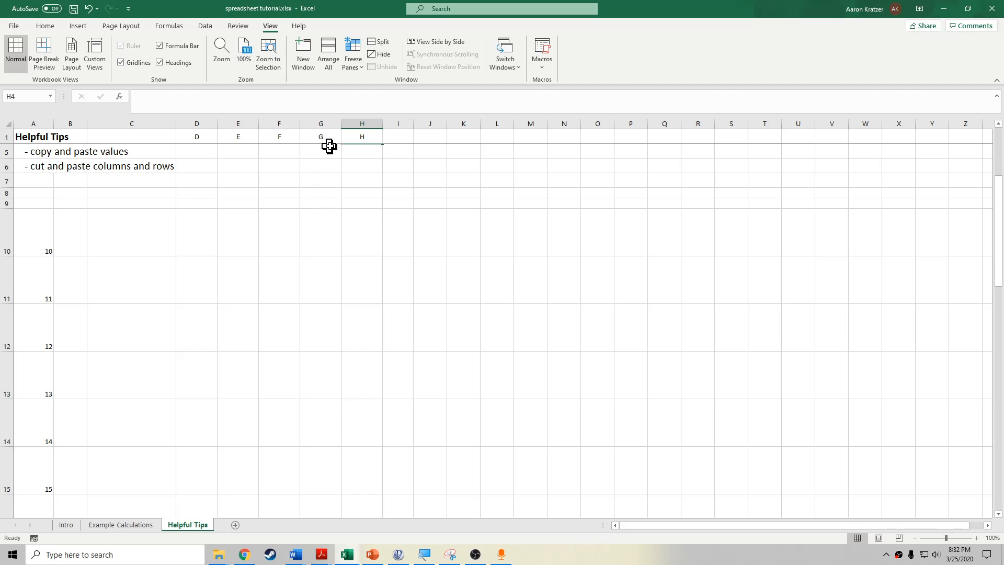
pyautogui.scroll(-1, 335, 144)
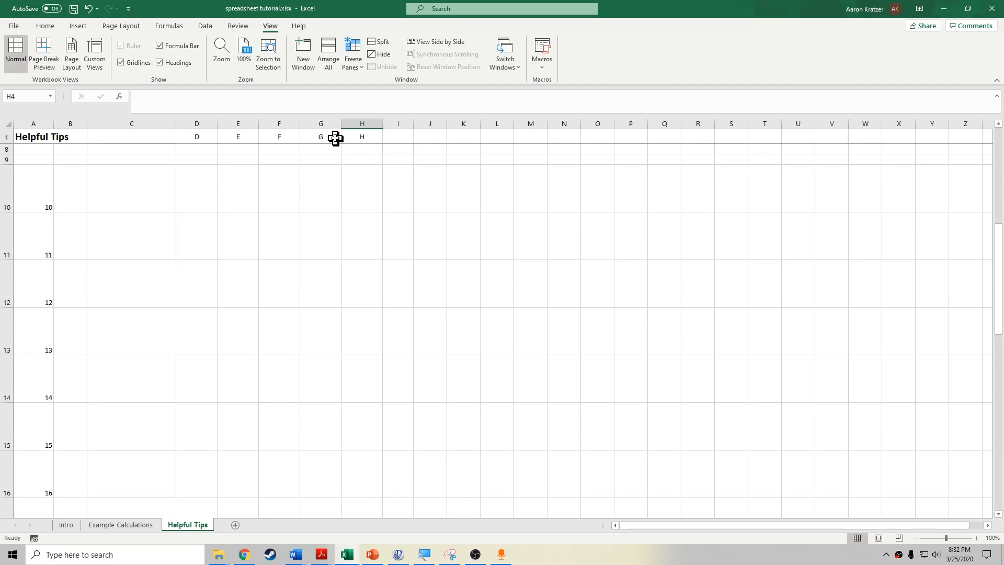
pyautogui.scroll(-2, 361, 142)
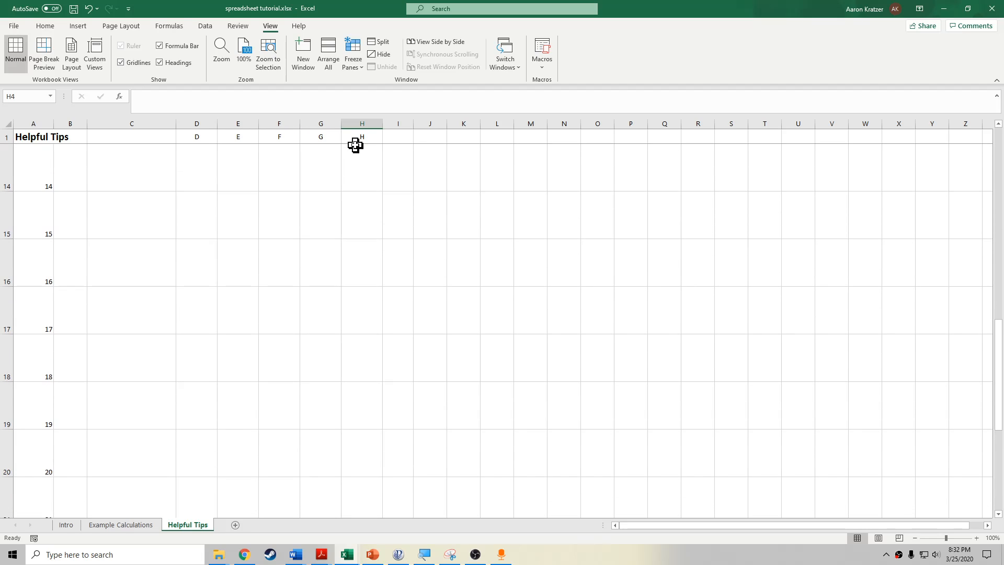
pyautogui.scroll(-4, 209, 246)
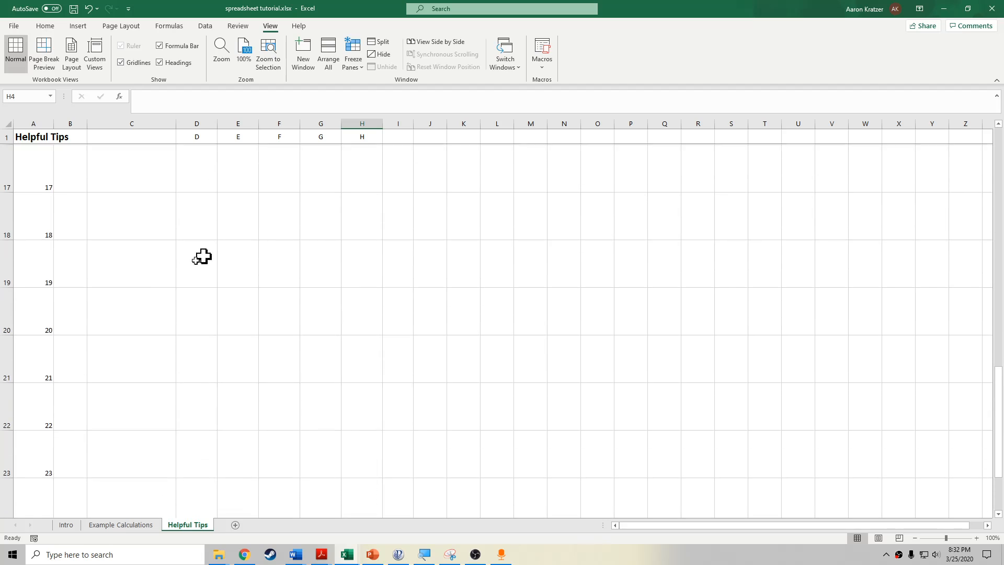
pyautogui.scroll(2, 79, 267)
pyautogui.moveTo(30, 218); pyautogui.dragTo(61, 424)
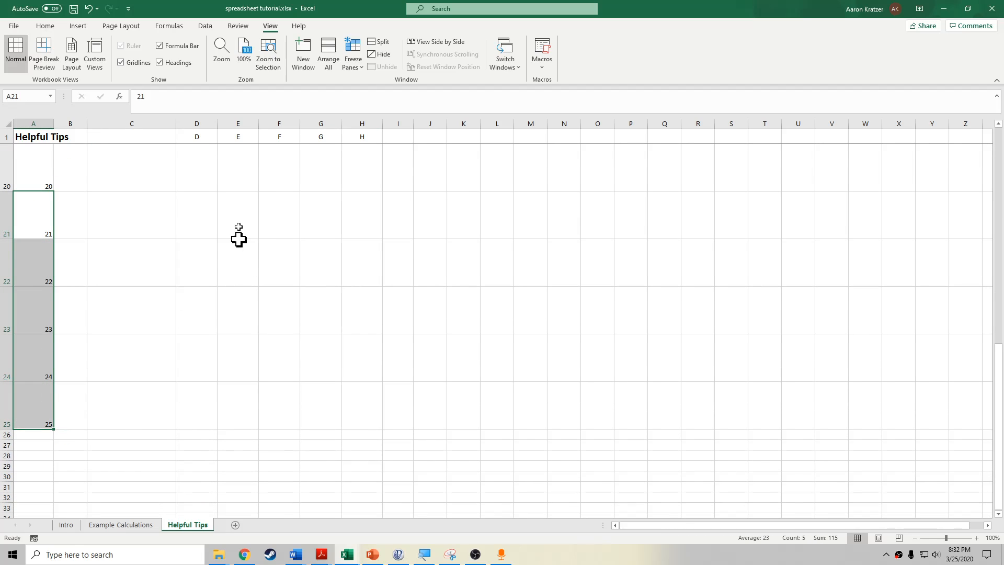
pyautogui.moveTo(181, 136); pyautogui.dragTo(350, 134)
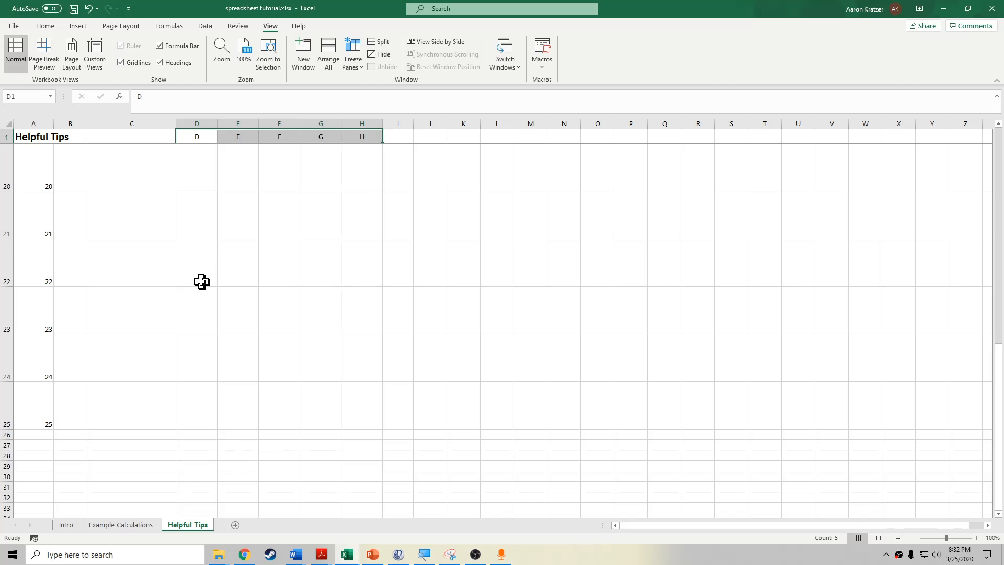
pyautogui.scroll(6, 201, 282)
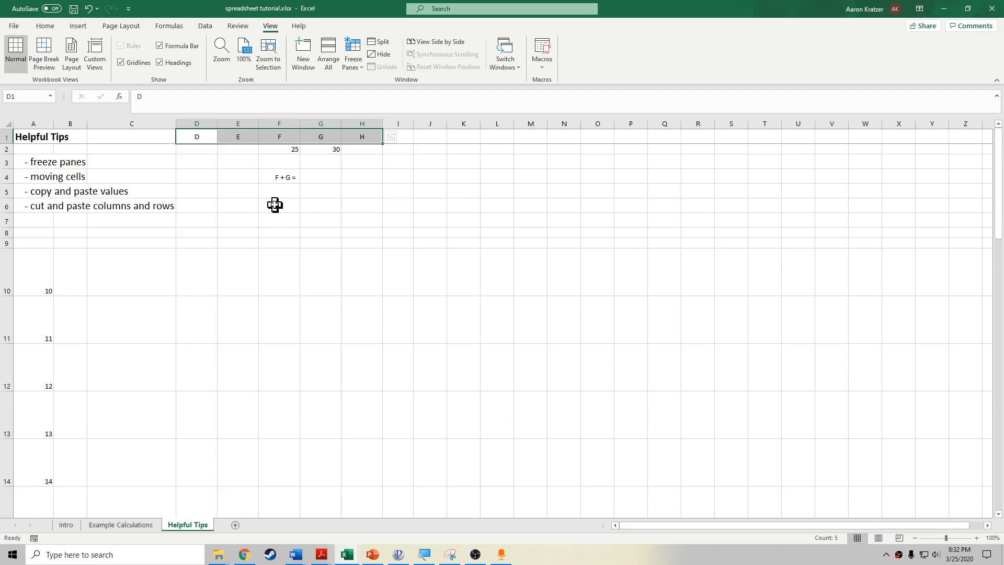
# Freeze the first column of the Helpful Tips sheet instead of the top row.
pyautogui.click(33, 124)
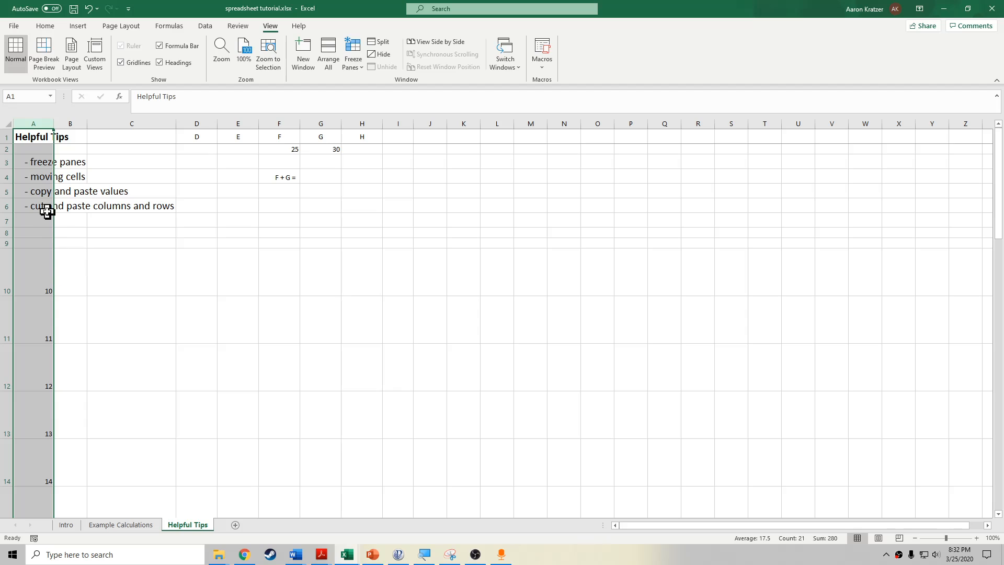
pyautogui.click(361, 71)
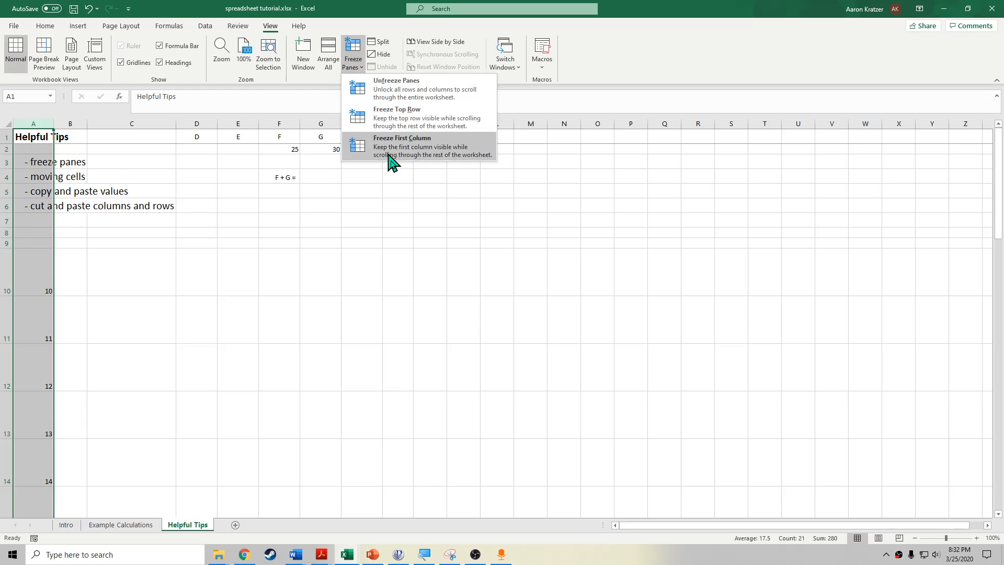
pyautogui.click(416, 166)
pyautogui.click(157, 232)
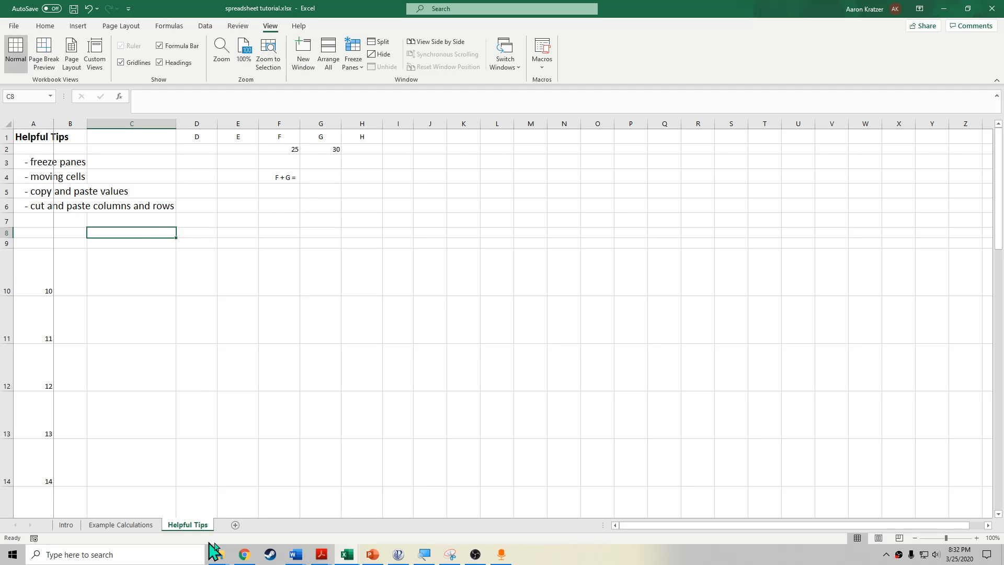
pyautogui.moveTo(689, 525)
pyautogui.mouseDown()
pyautogui.moveTo(746, 529)
pyautogui.moveTo(677, 529)
pyautogui.mouseUp()
pyautogui.click(202, 232)
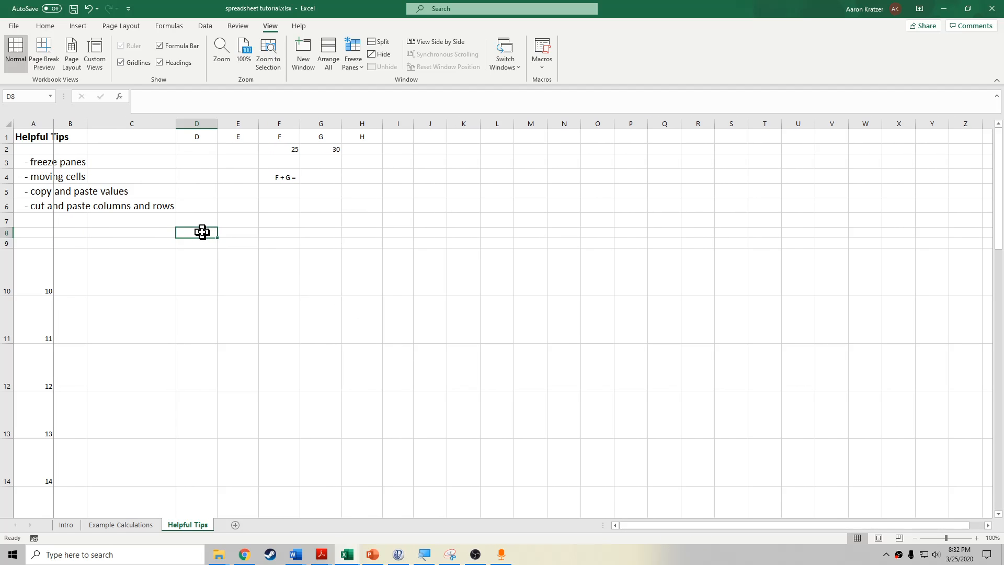
# Unfreeze all panes on the Helpful Tips sheet.
pyautogui.click(355, 67)
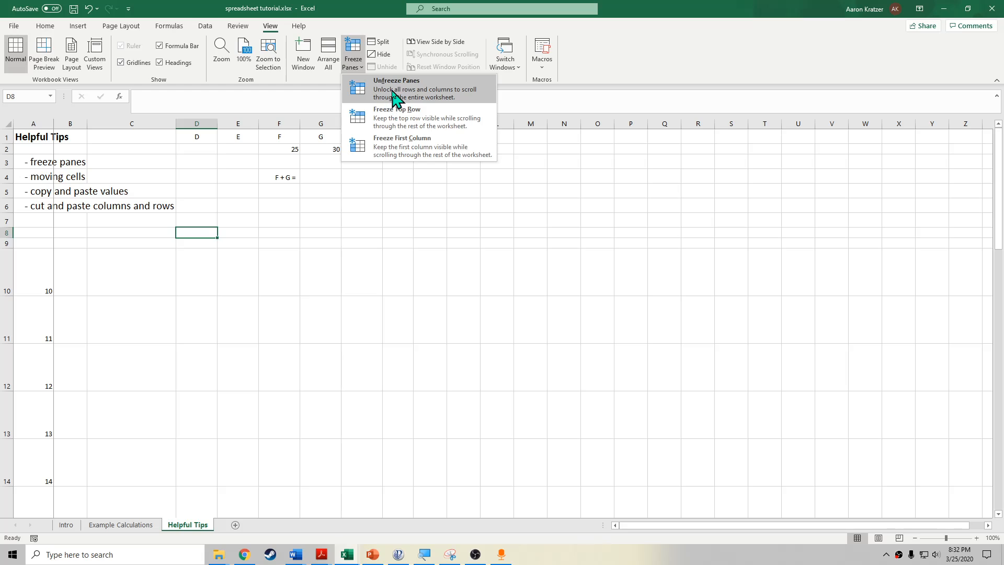
pyautogui.click(458, 88)
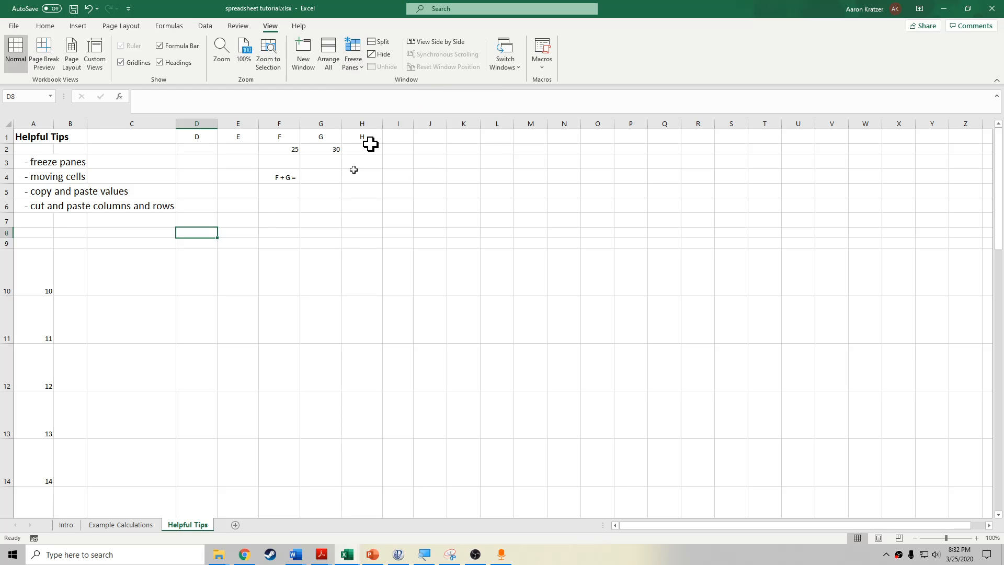
pyautogui.click(229, 330)
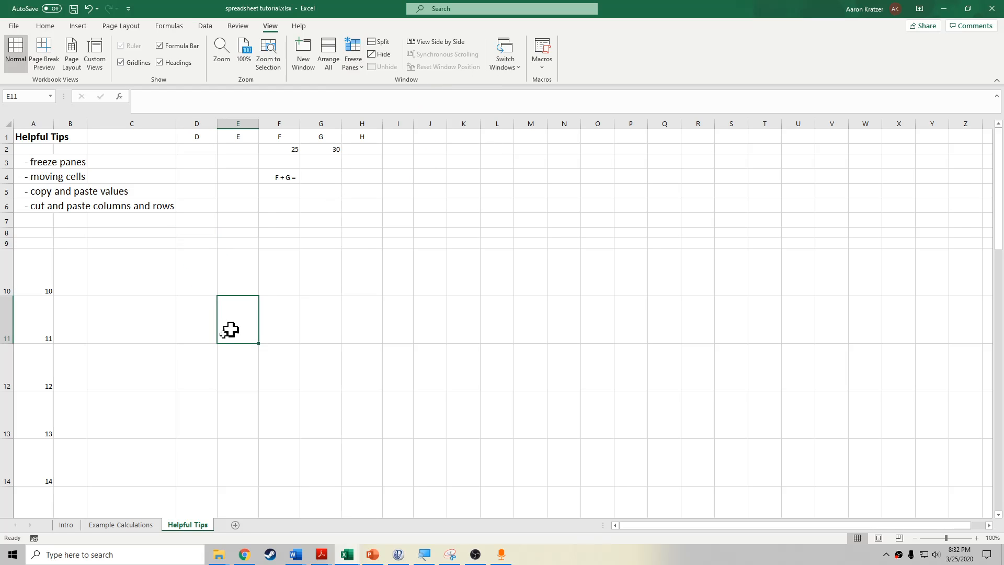
# Enter the formula =F2+G2 in cell G4, beside the F + G = label, using references to the two value cells.
pyautogui.click(47, 182)
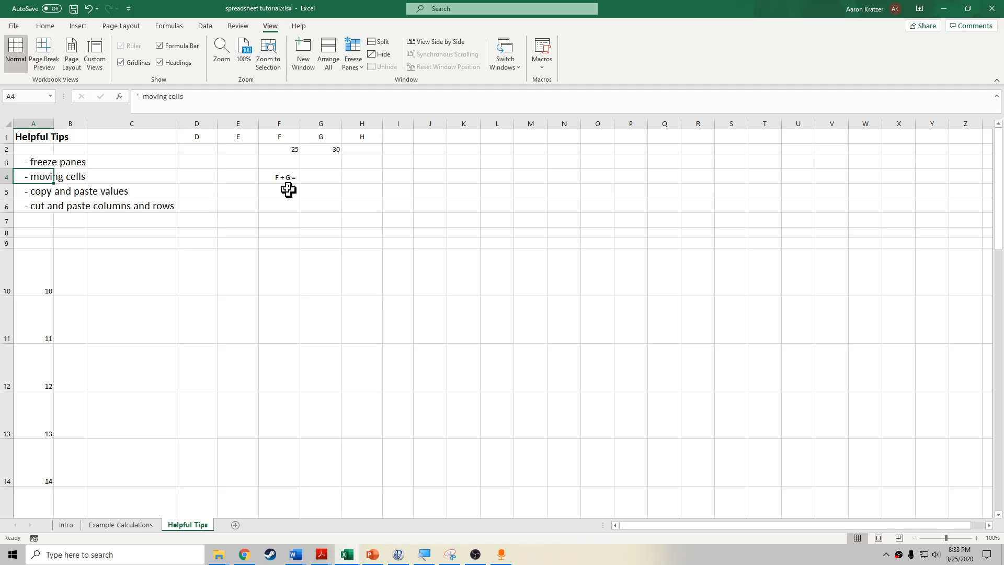
pyautogui.click(327, 175)
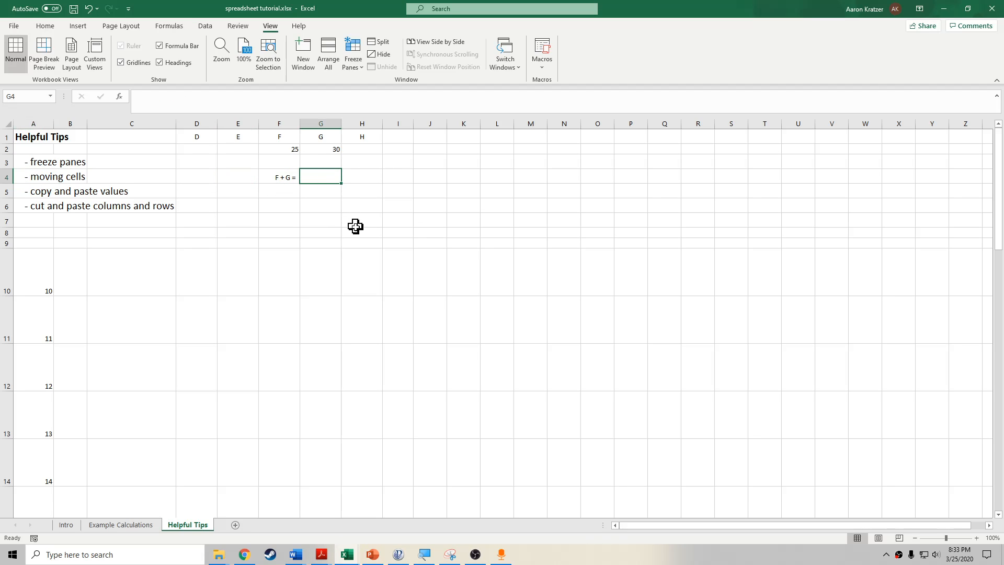
pyautogui.click(294, 150)
pyautogui.click(328, 150)
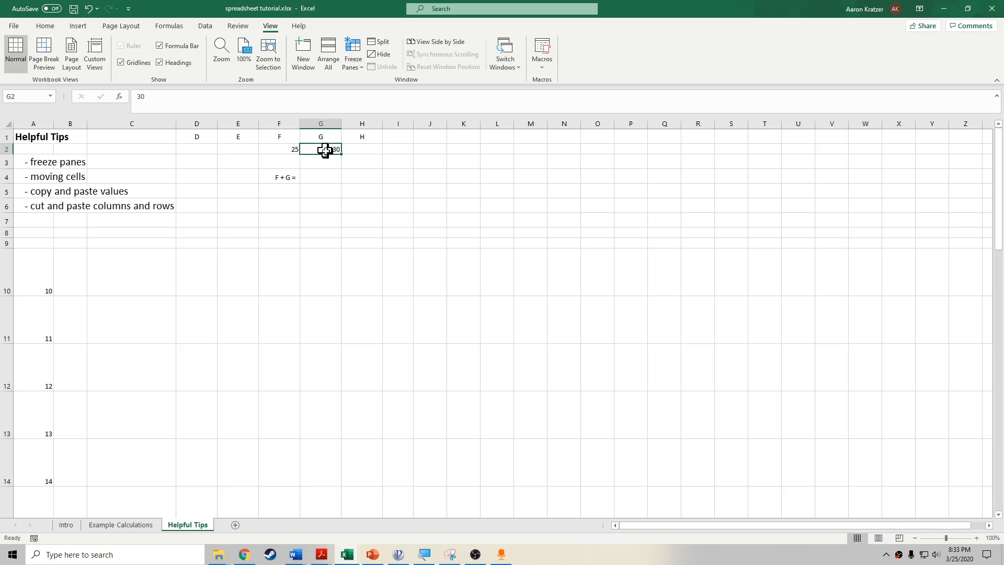
pyautogui.click(313, 176)
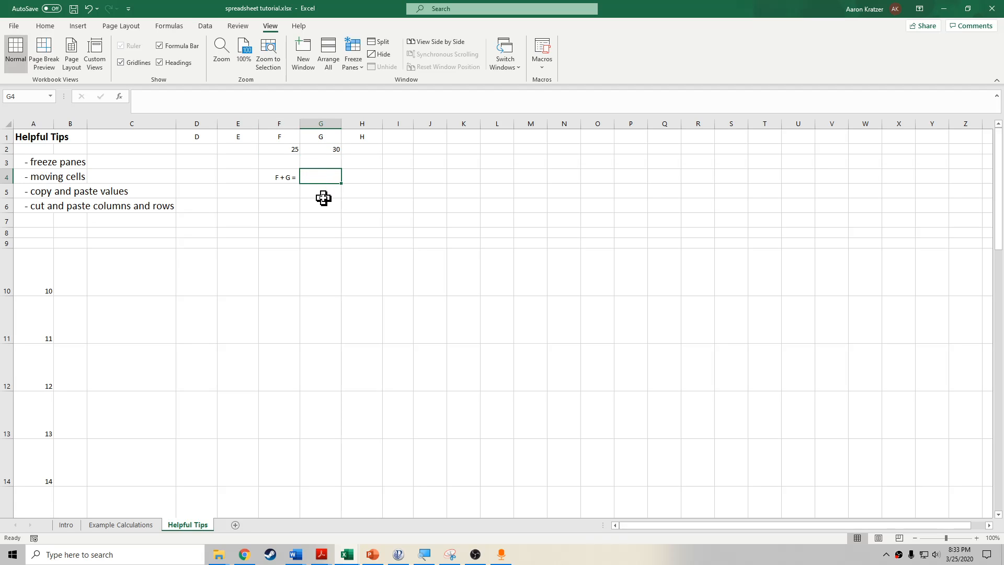
pyautogui.write('=')
pyautogui.click(292, 148)
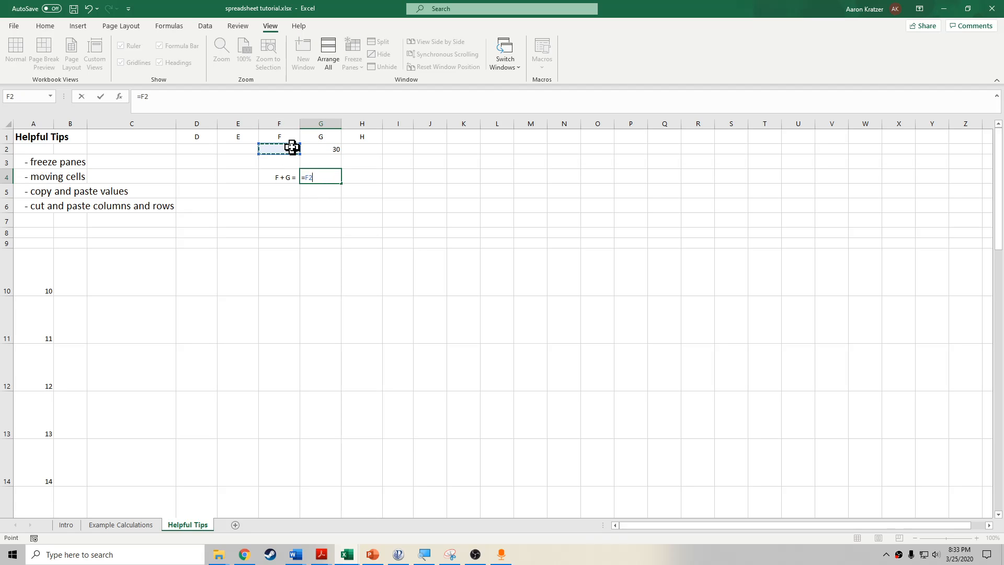
pyautogui.write('+')
pyautogui.click(325, 149)
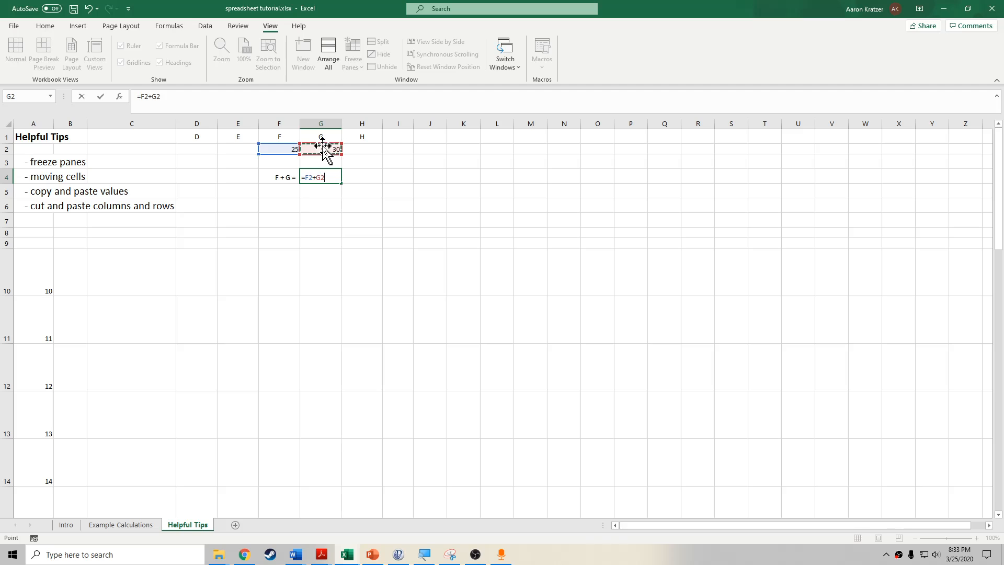
pyautogui.press('Return')
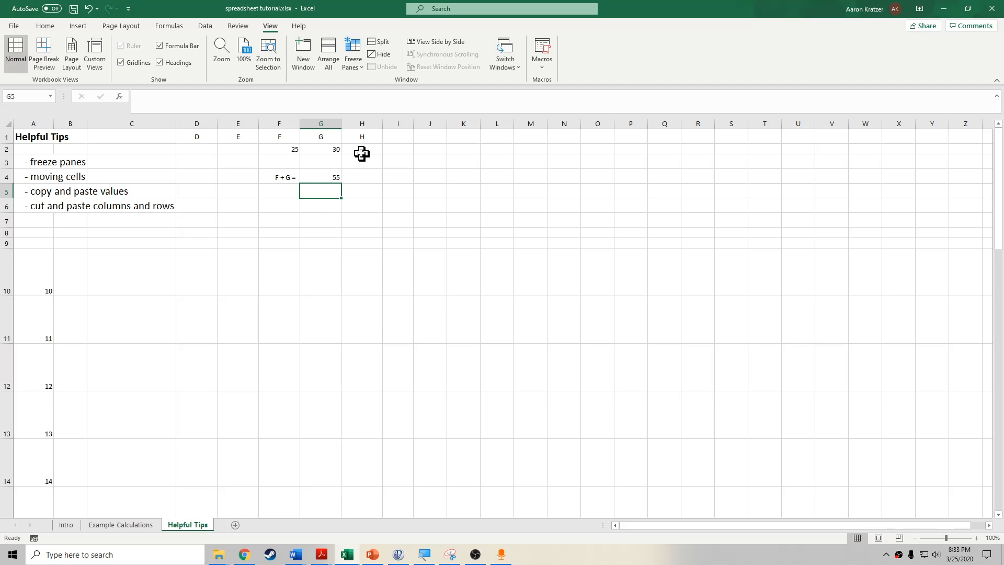
# Clear cell G2, enter 30 in cell H2 instead, and inspect the formula in G4.
pyautogui.click(339, 150)
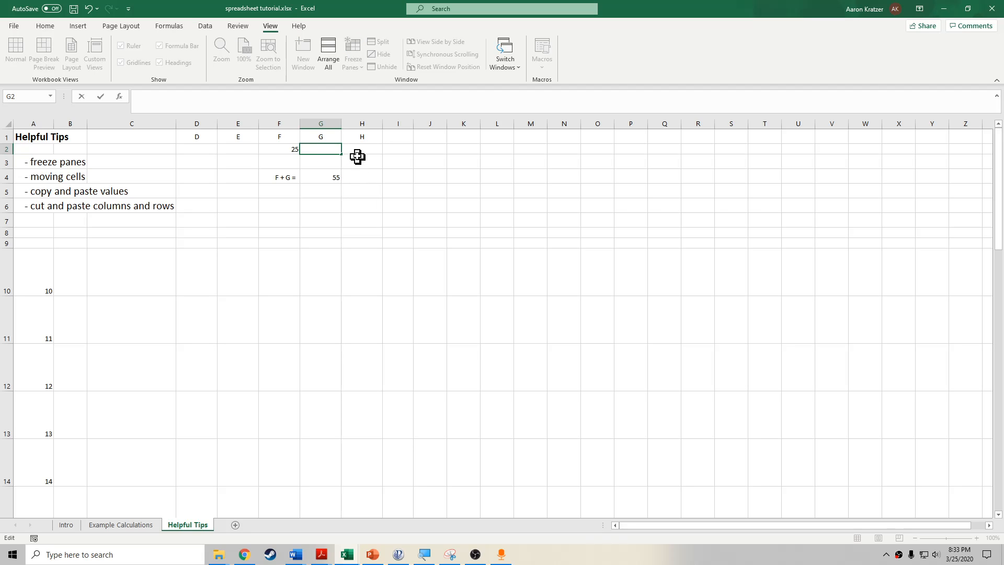
pyautogui.click(359, 150)
pyautogui.write('30')
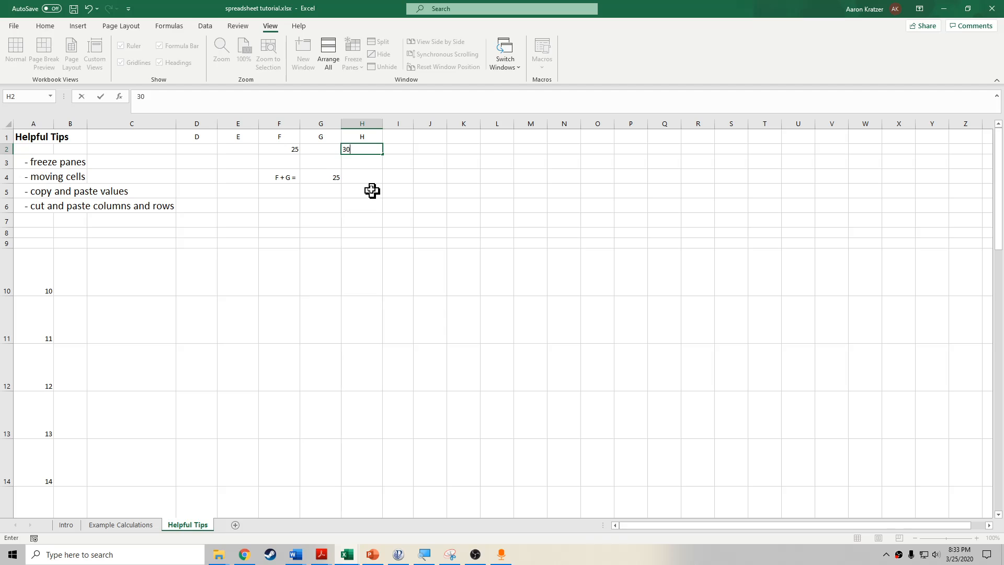
pyautogui.click(370, 189)
pyautogui.click(315, 177)
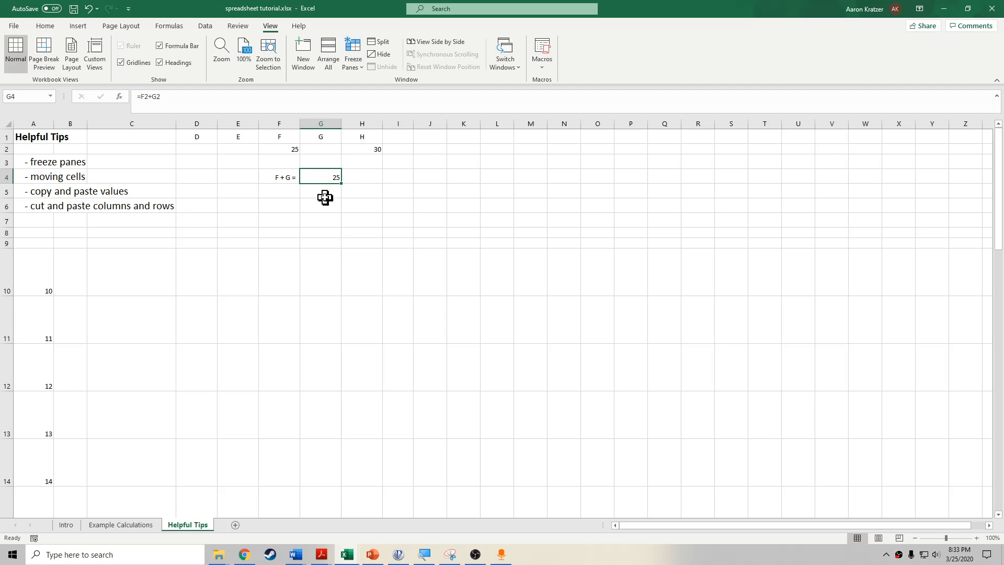
# Undo the clearing of cell G2 and the entry made in H2.
pyautogui.click(322, 151)
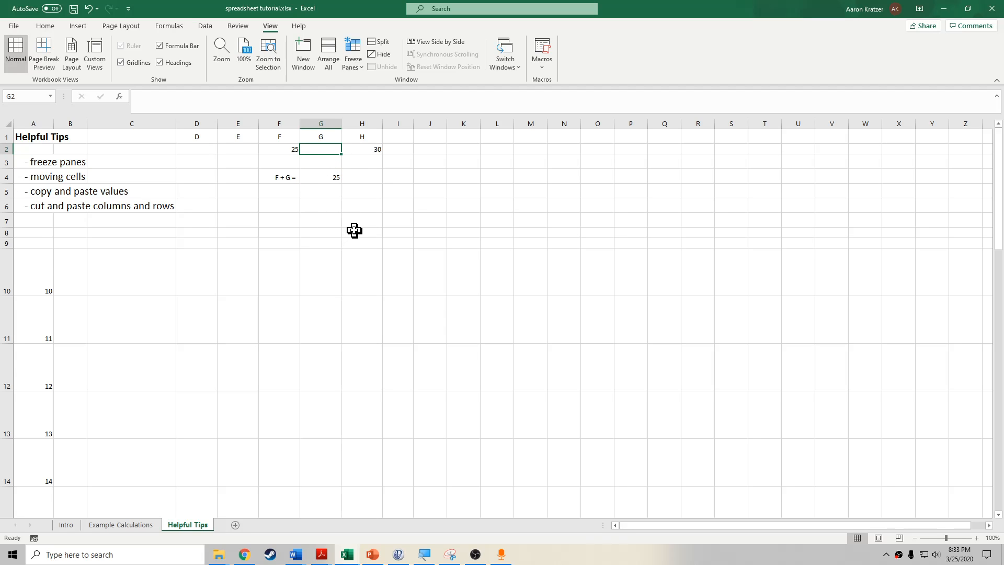
pyautogui.hotkey('ctrl', 'z')
pyautogui.click(364, 163)
# Move cell G2 to J4 and check the cell references in the G4 formula.
pyautogui.click(330, 150)
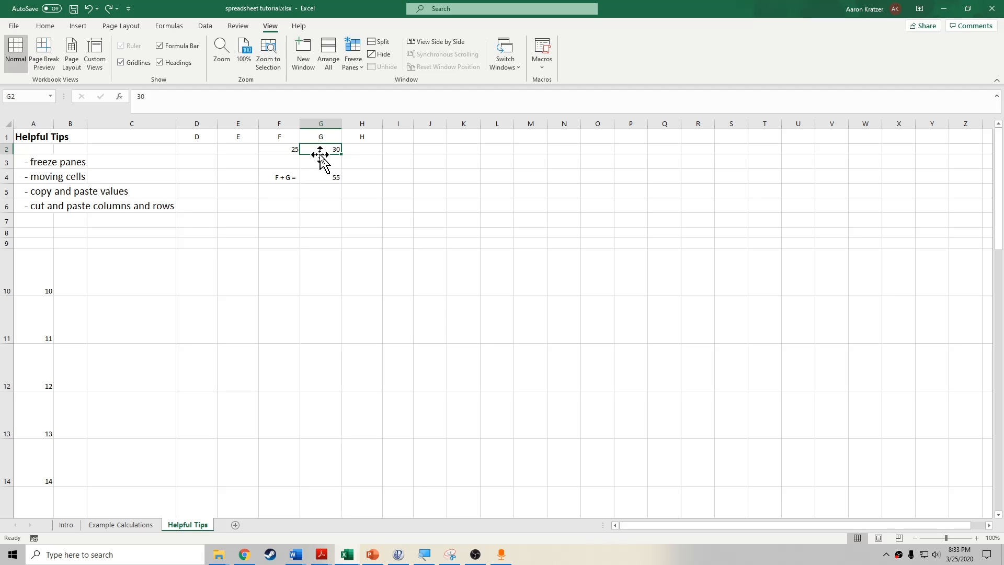
pyautogui.moveTo(320, 154); pyautogui.dragTo(441, 175)
pyautogui.click(321, 181)
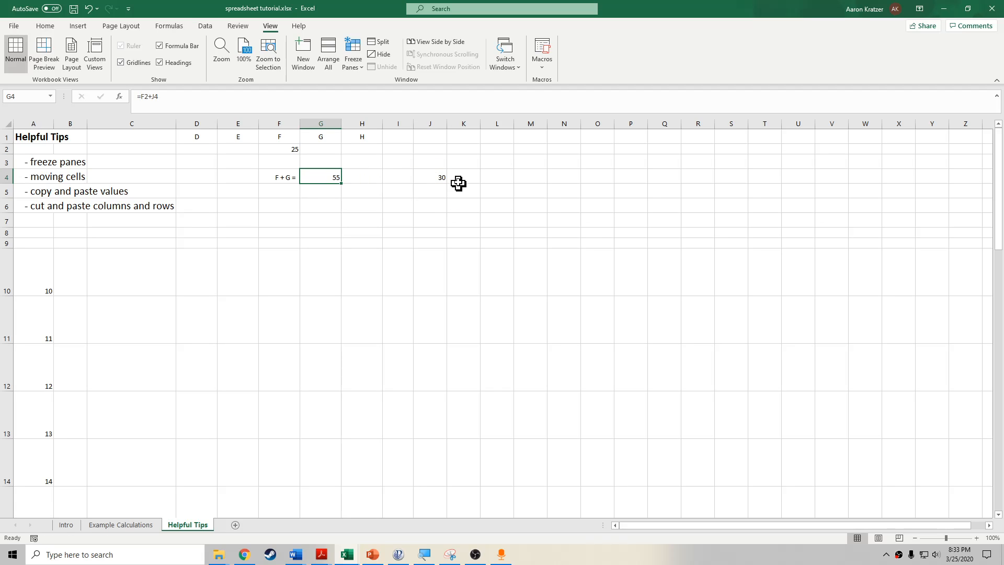
# Move the value in J4 back to G2 and check the references in the G4 formula.
pyautogui.click(439, 179)
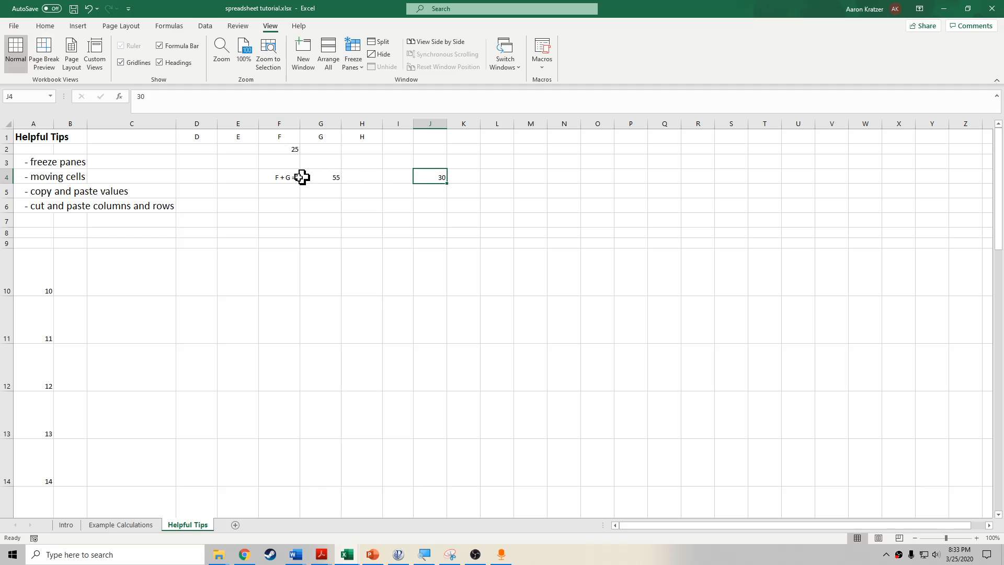
pyautogui.moveTo(433, 184); pyautogui.dragTo(326, 154)
pyautogui.doubleClick(325, 179)
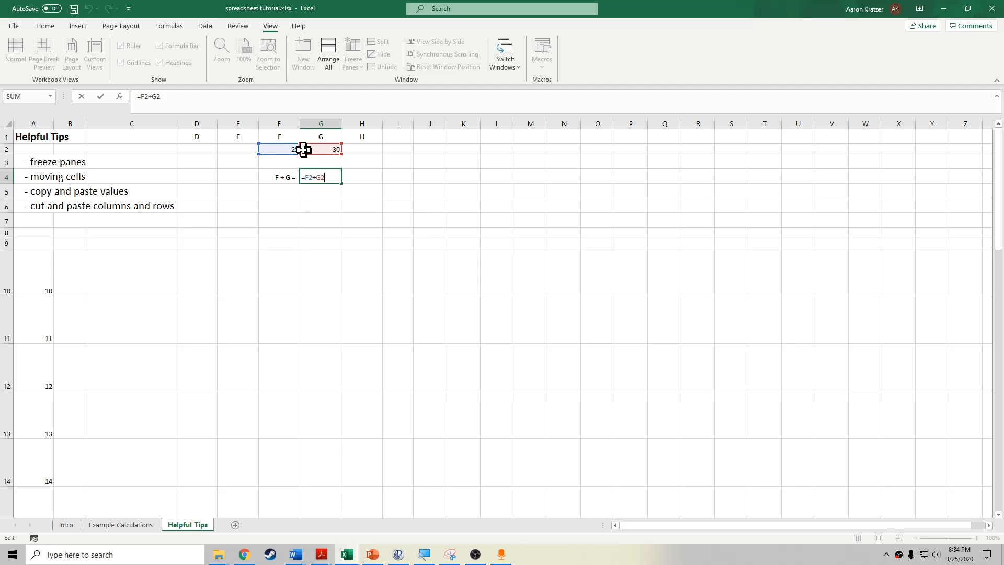
pyautogui.click(356, 162)
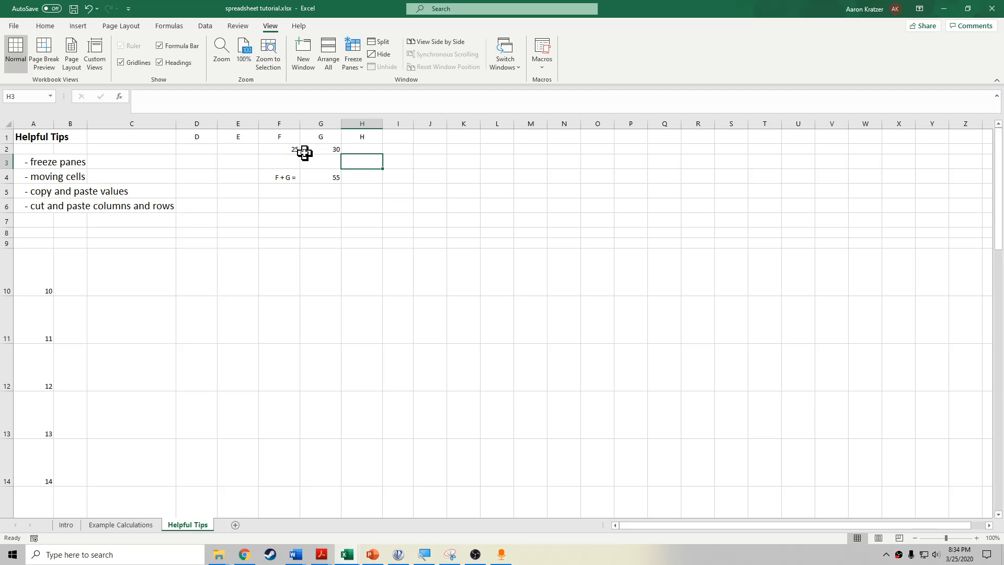
# Move cell G2 to K5 and check which cells the G4 formula references.
pyautogui.click(306, 152)
pyautogui.moveTo(319, 153); pyautogui.dragTo(463, 209)
pyautogui.doubleClick(320, 177)
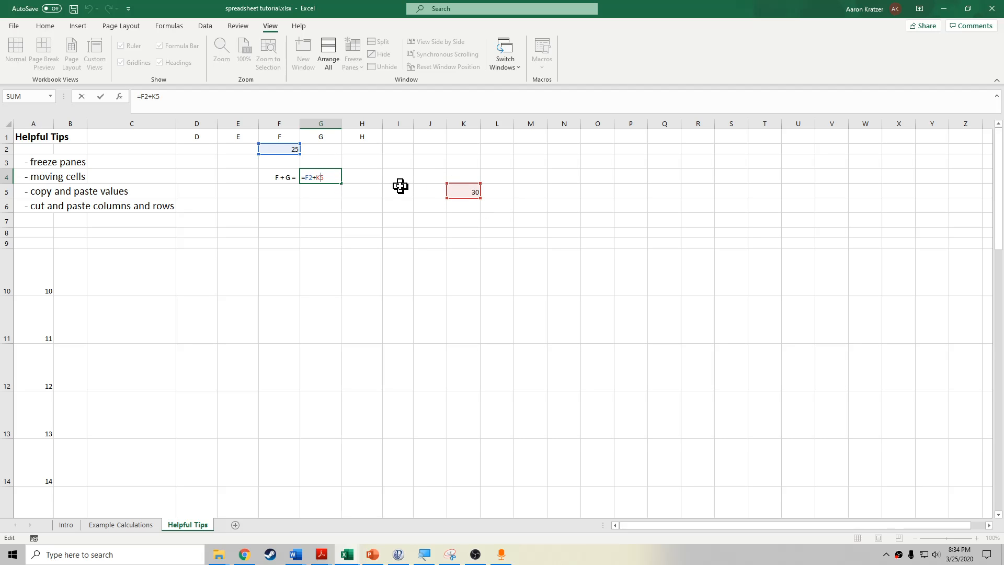
pyautogui.click(365, 177)
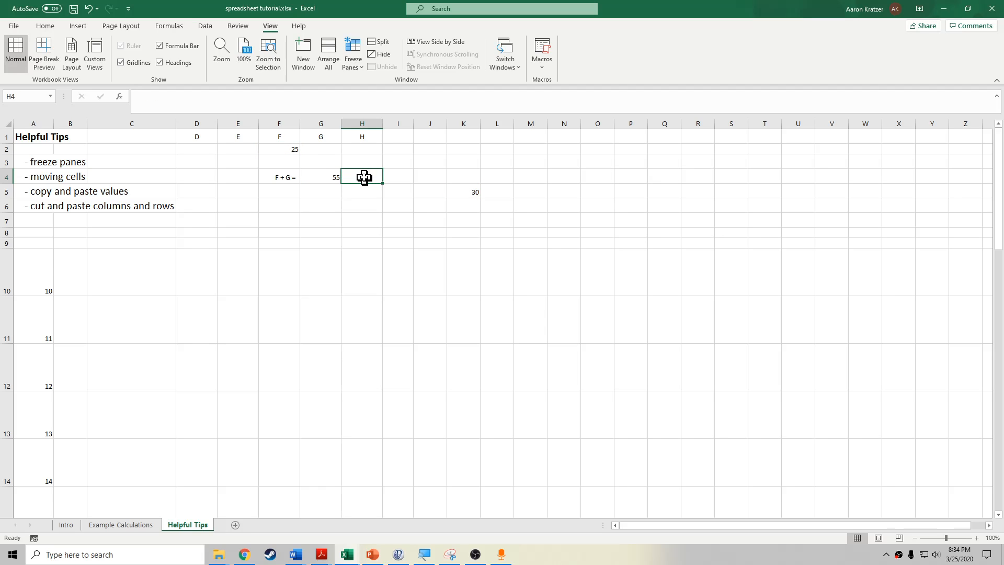
# Return the value in K5 to G2, move F2:G2 together to I6:J6, and undo that last move.
pyautogui.click(463, 193)
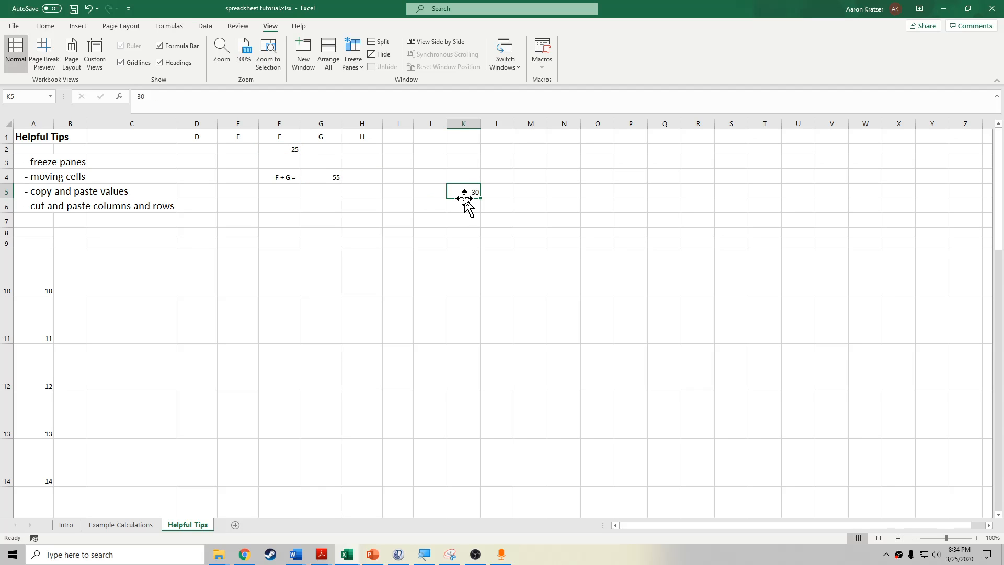
pyautogui.moveTo(464, 198)
pyautogui.mouseDown()
pyautogui.moveTo(461, 205)
pyautogui.moveTo(306, 148)
pyautogui.moveTo(436, 219)
pyautogui.mouseUp()
pyautogui.click(297, 151)
pyautogui.click(431, 252)
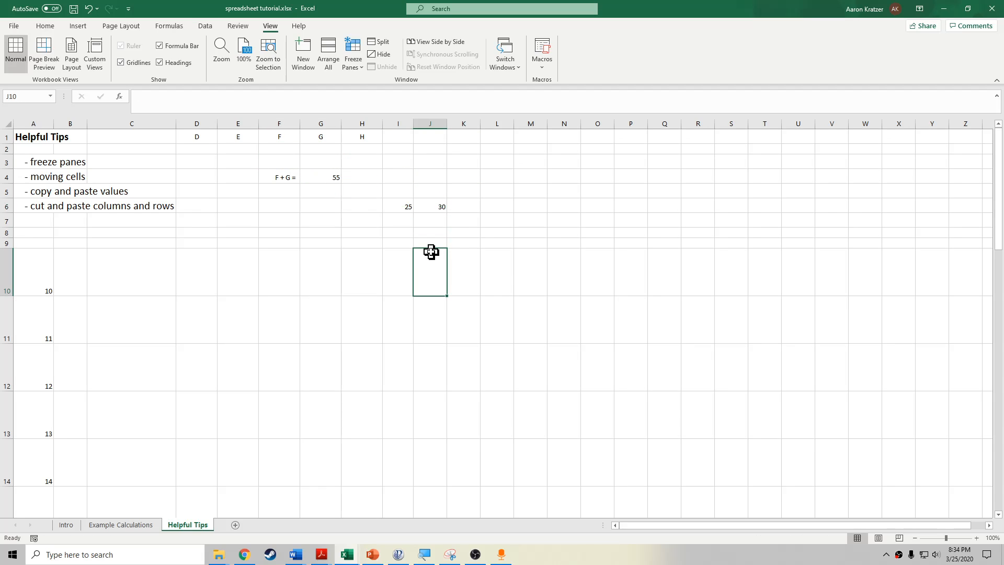
pyautogui.hotkey('ctrl', 'z')
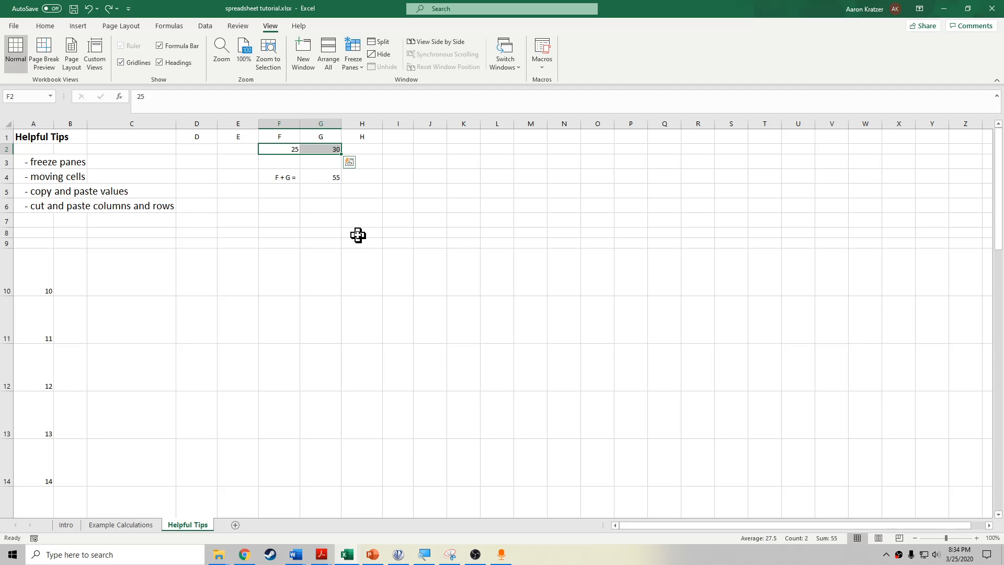
pyautogui.click(280, 205)
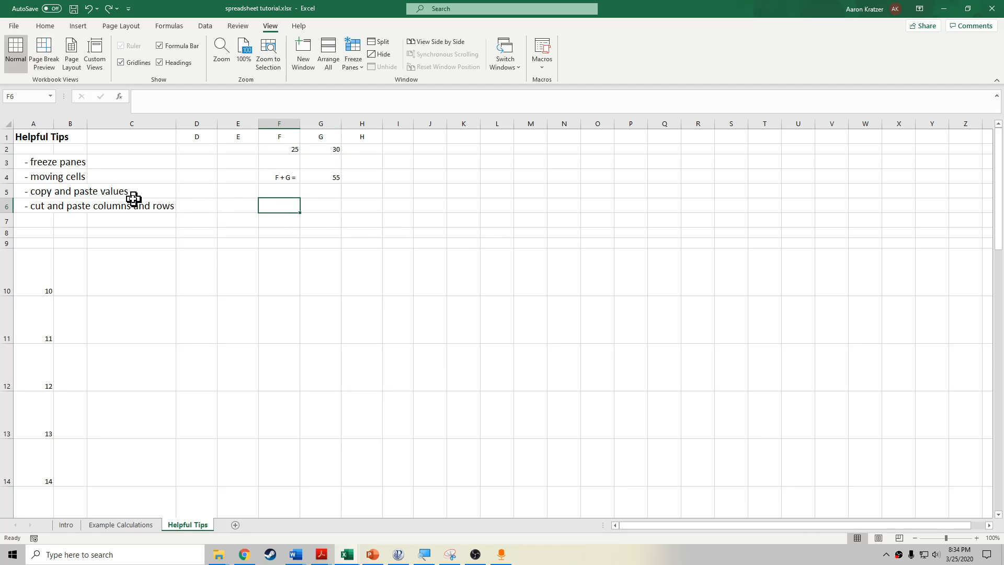
# Inspect the formula in G4 for the copy and paste values tip, leaving it unedited.
pyautogui.click(42, 194)
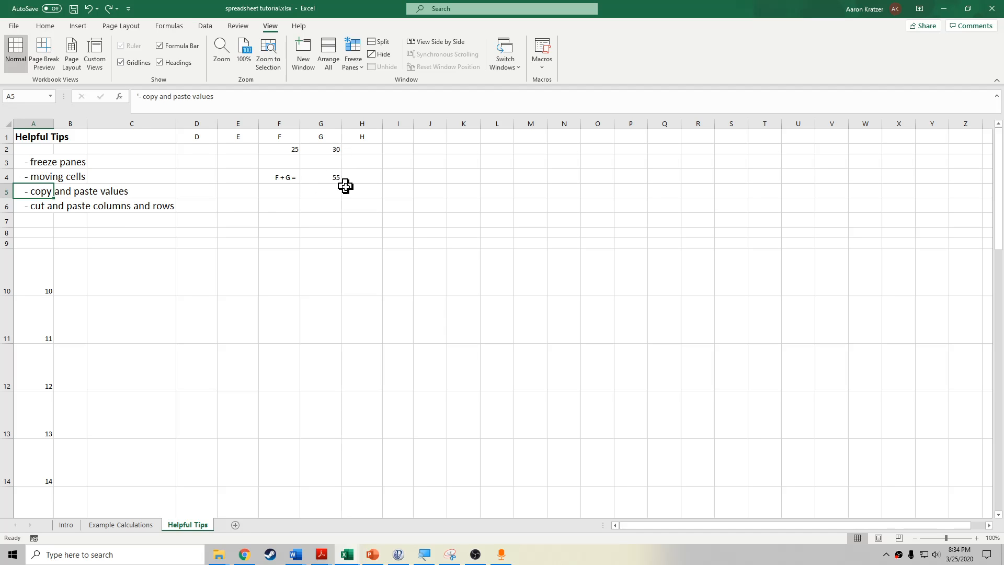
pyautogui.click(327, 177)
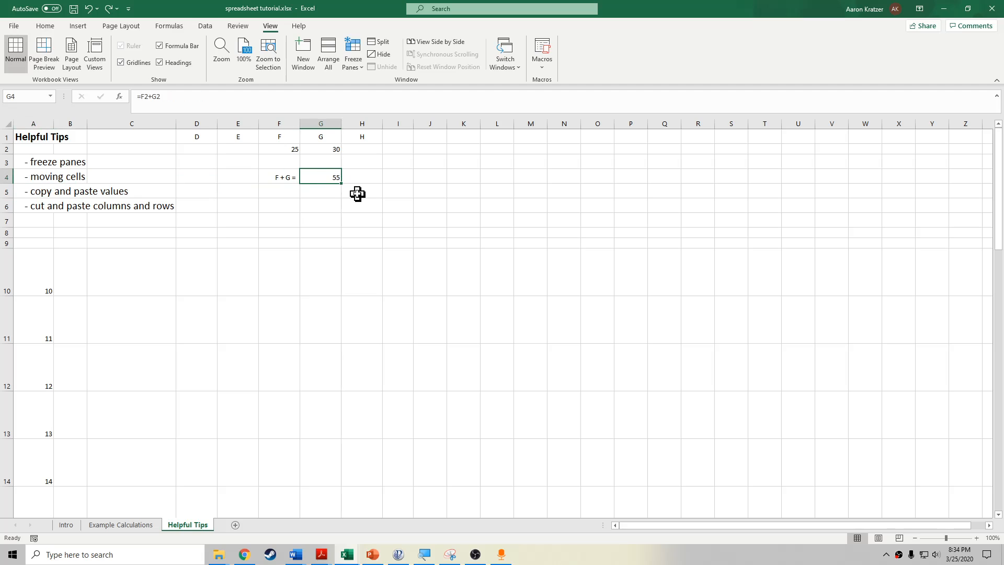
pyautogui.doubleClick(330, 180)
pyautogui.moveTo(330, 178); pyautogui.dragTo(304, 181)
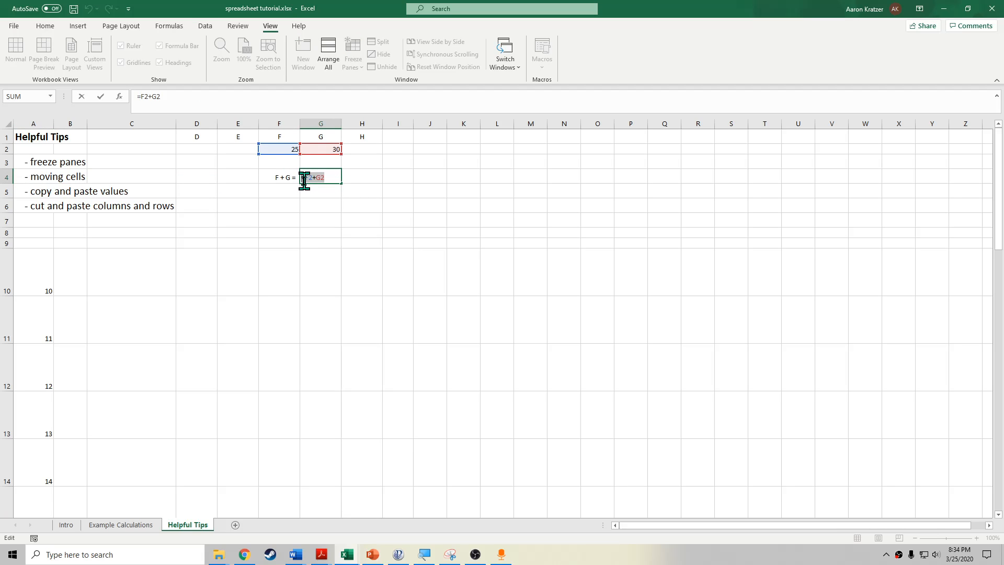
pyautogui.click(354, 195)
pyautogui.press('Escape')
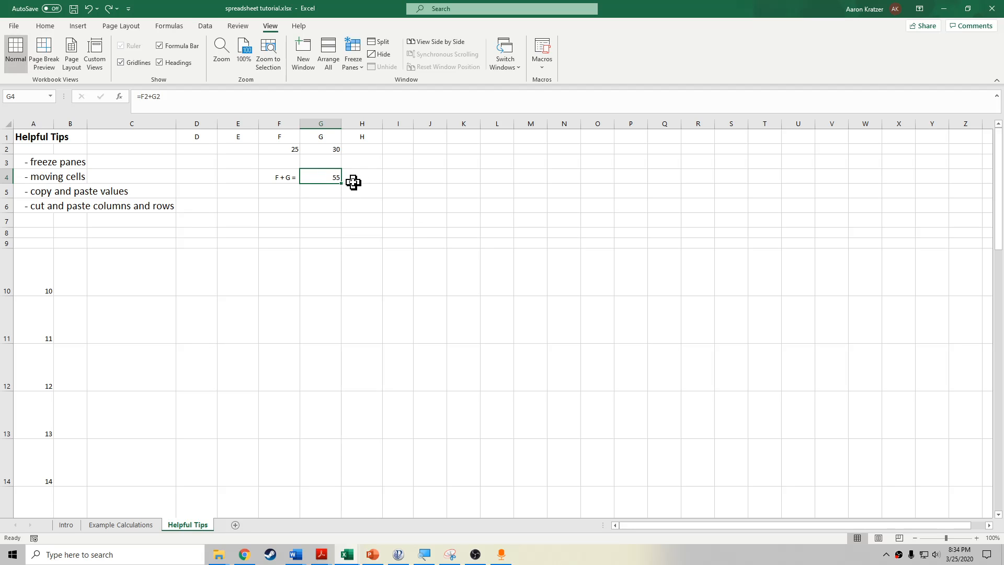
pyautogui.click(372, 174)
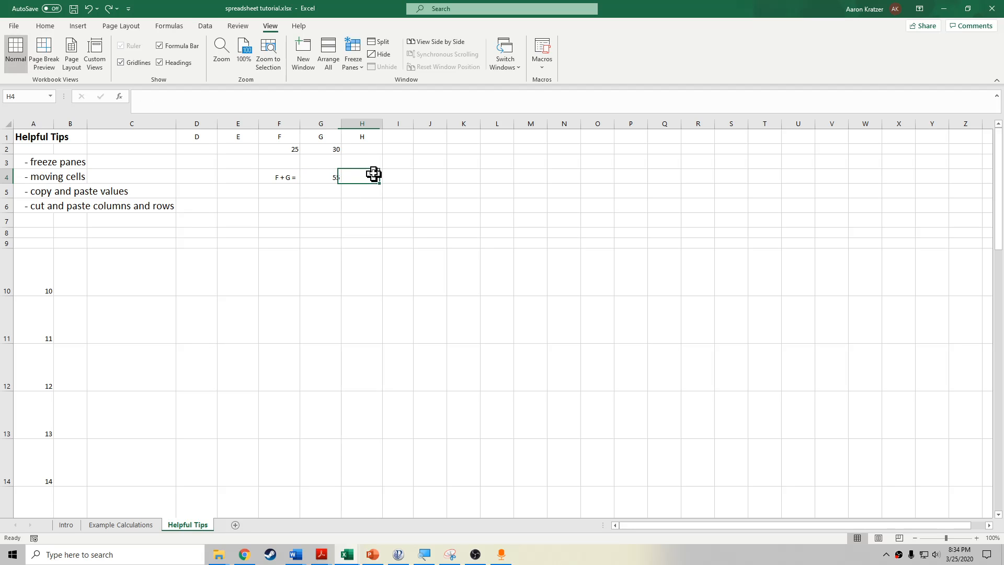
# Copy cell G4 and paste it into L5 with the regular paste option.
pyautogui.click(331, 179)
pyautogui.rightClick(325, 180)
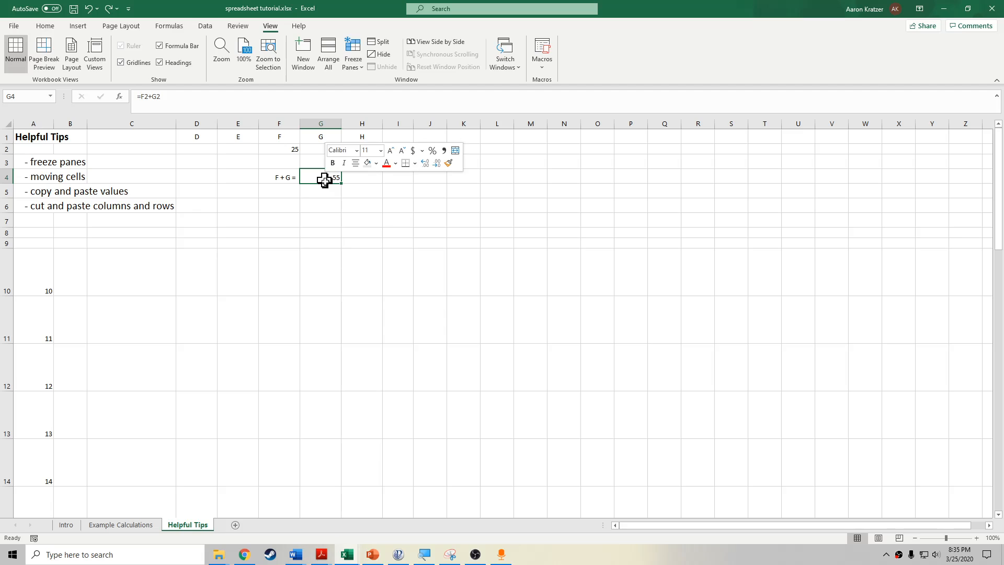
pyautogui.click(352, 203)
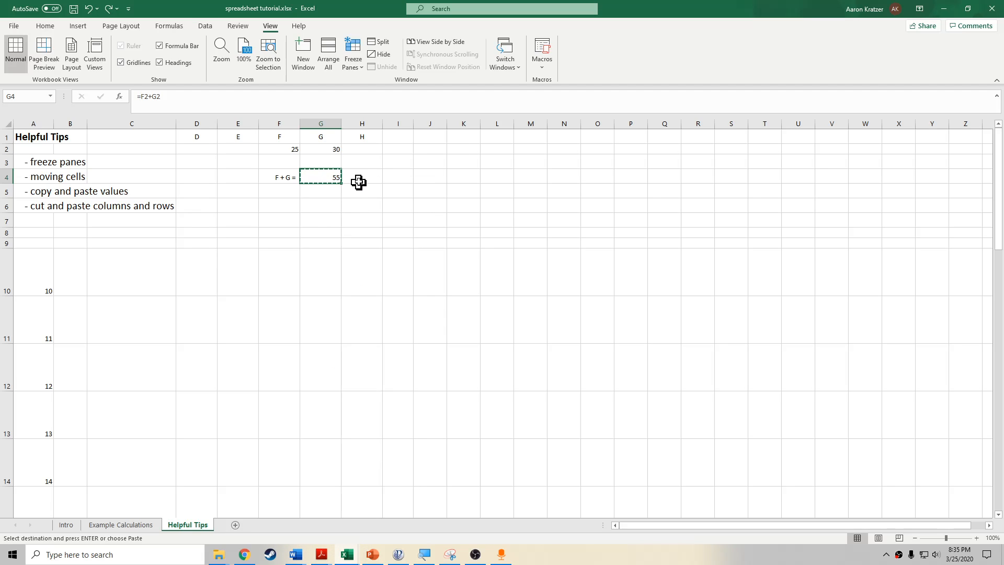
pyautogui.click(485, 190)
pyautogui.rightClick(492, 194)
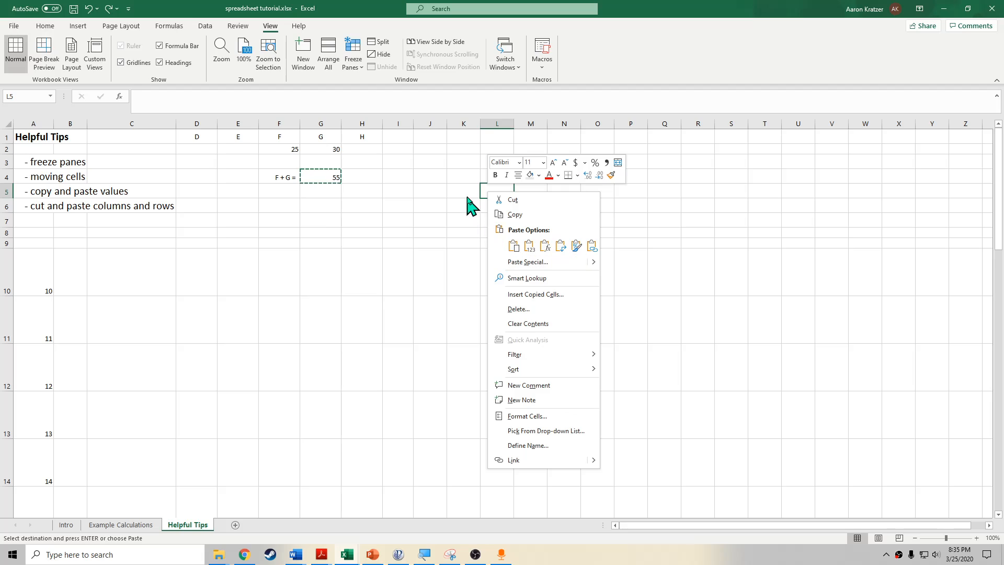
pyautogui.click(514, 245)
# Inspect the formula pasted into L5 and clear that cell.
pyautogui.click(489, 224)
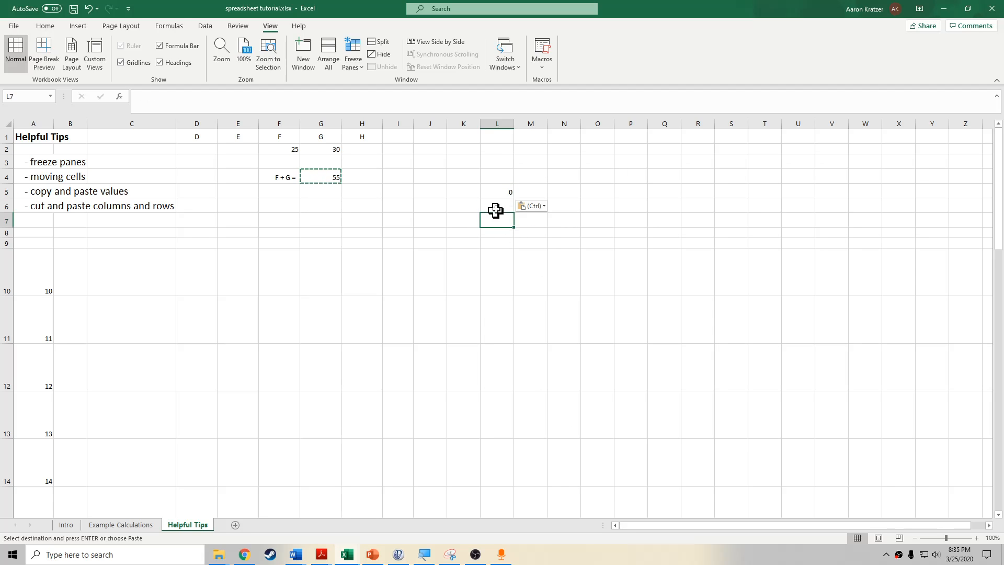
pyautogui.doubleClick(498, 193)
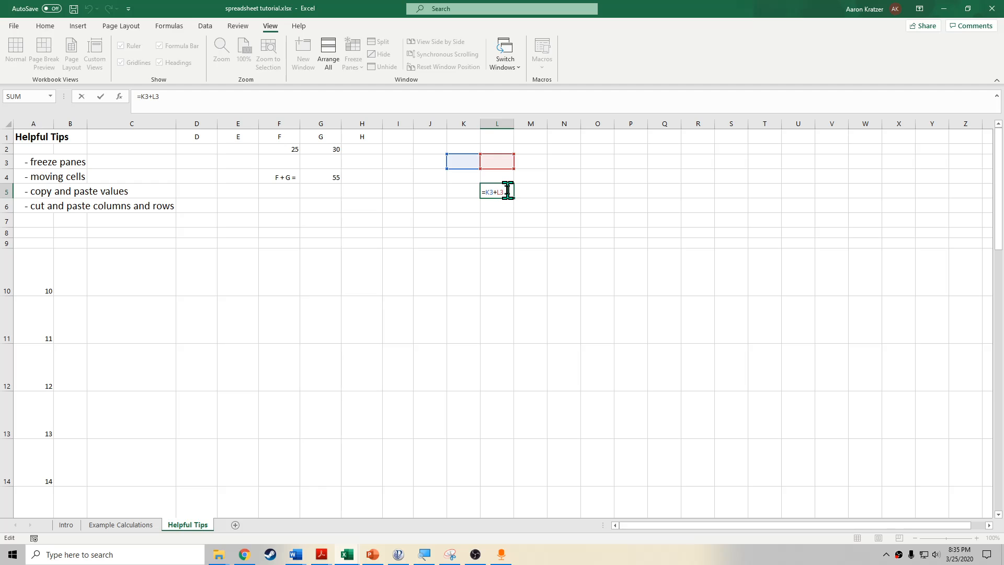
pyautogui.moveTo(504, 193); pyautogui.dragTo(485, 193)
pyautogui.press('Escape')
pyautogui.click(504, 219)
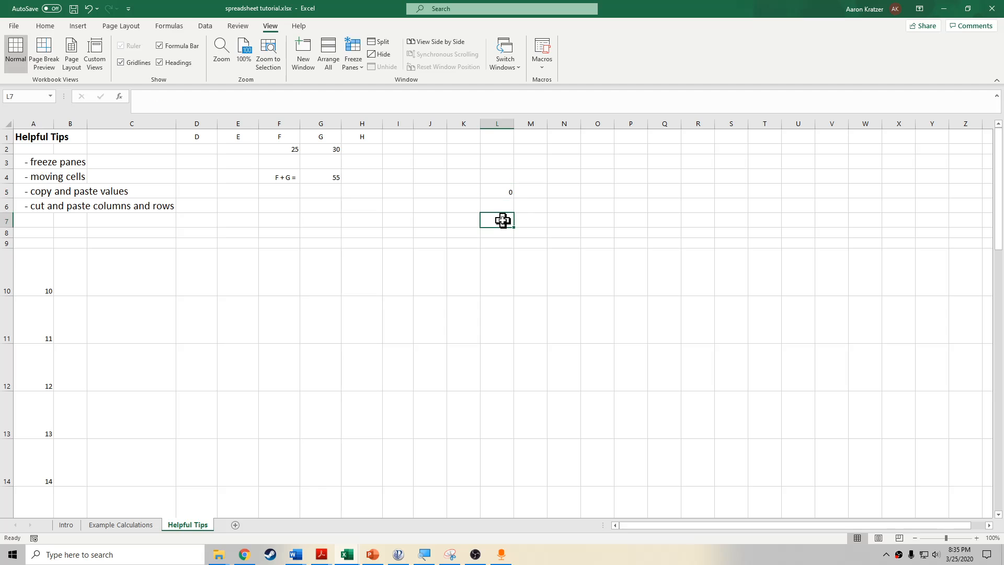
pyautogui.click(498, 195)
pyautogui.press('Delete')
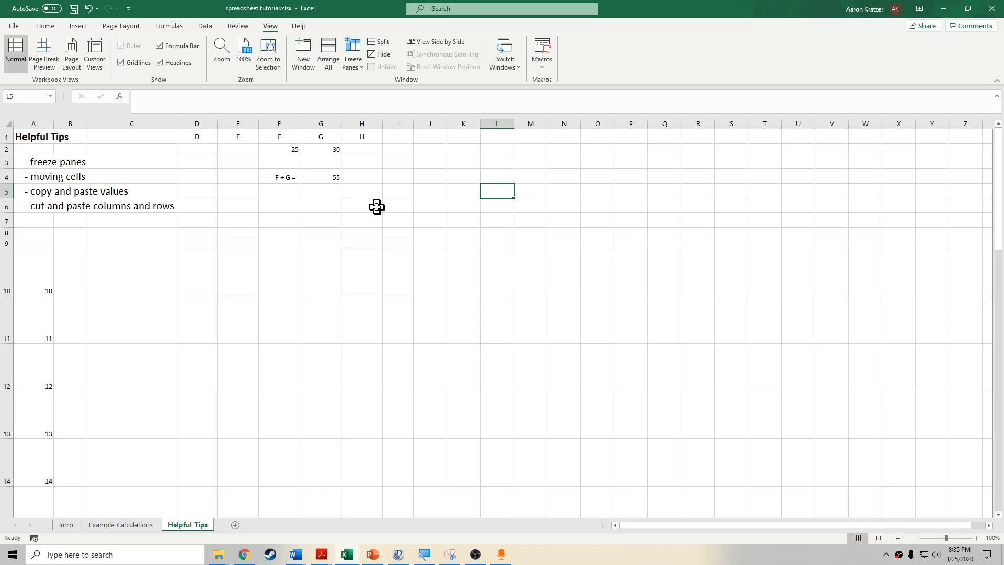
# Copy cell G4 and paste only its value into J6, using the Paste Special Values option.
pyautogui.click(325, 178)
pyautogui.rightClick(327, 174)
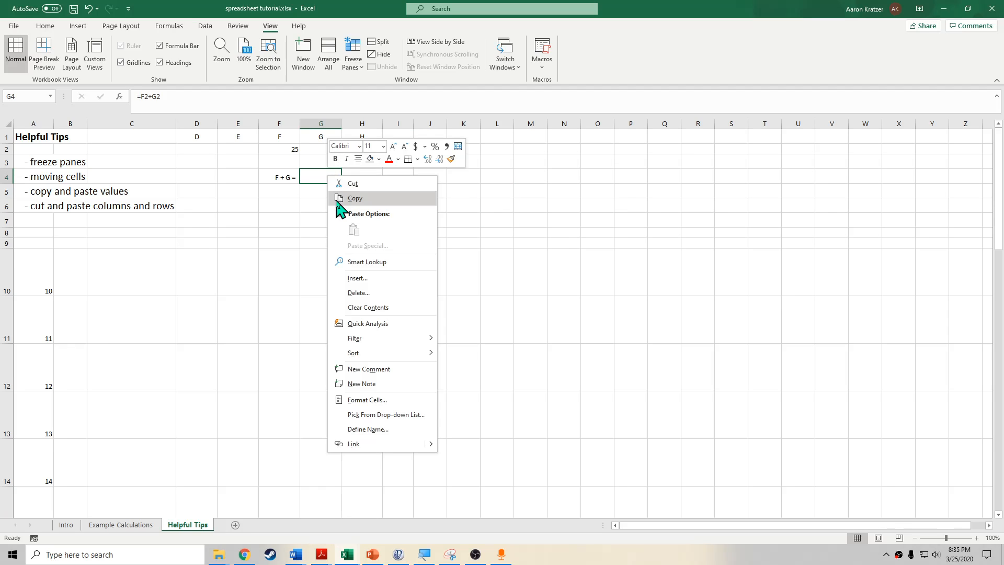
pyautogui.click(341, 197)
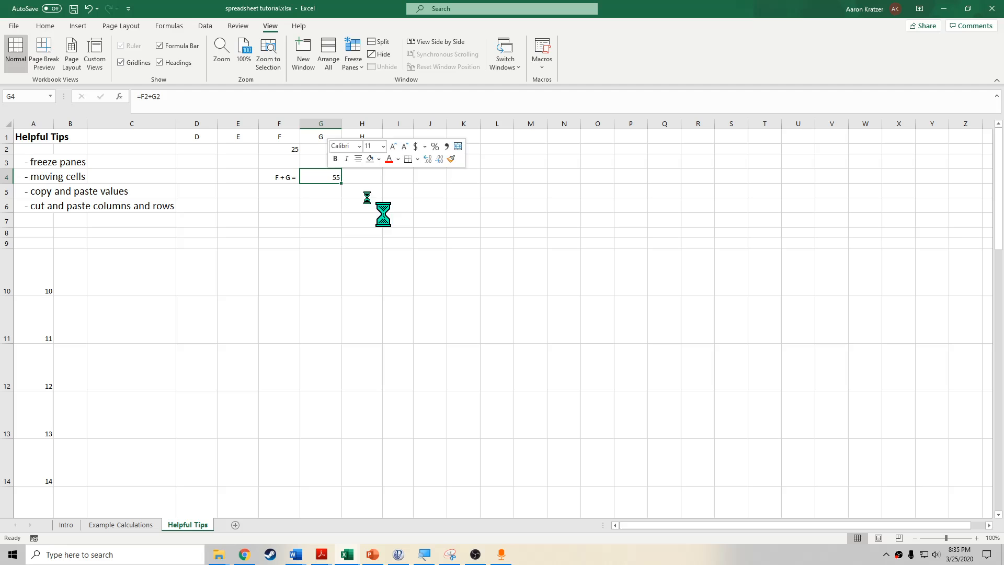
pyautogui.click(432, 208)
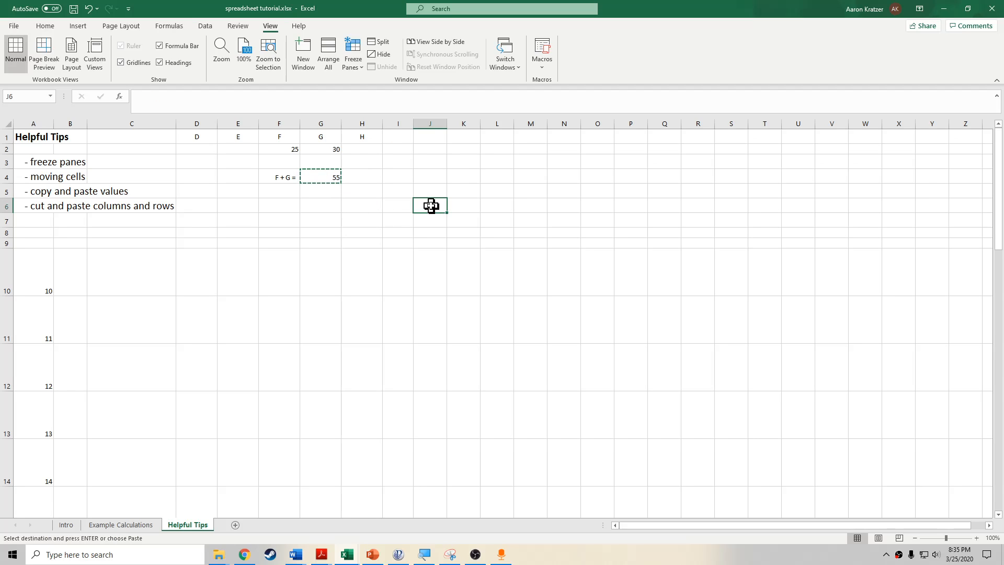
pyautogui.rightClick(432, 207)
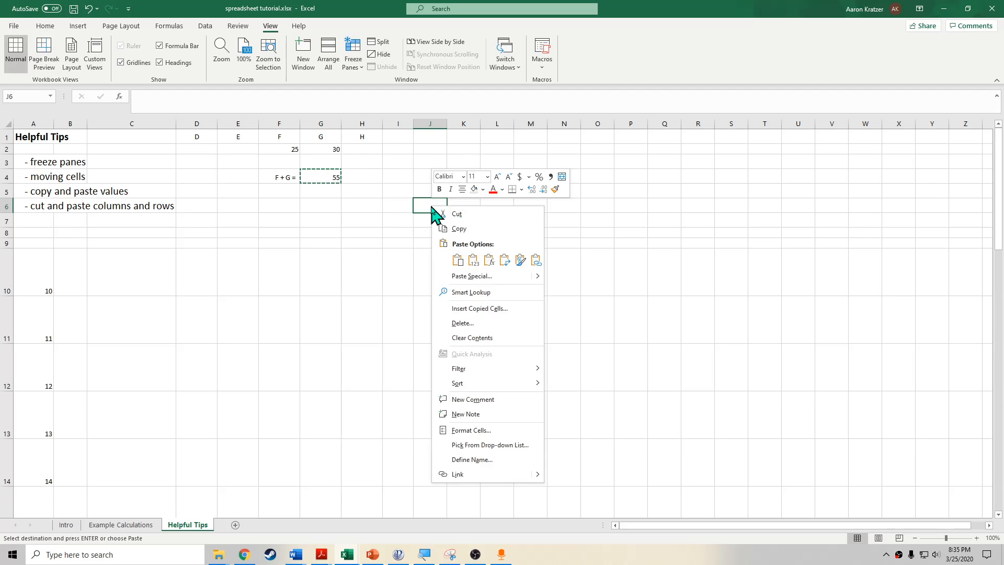
pyautogui.click(474, 260)
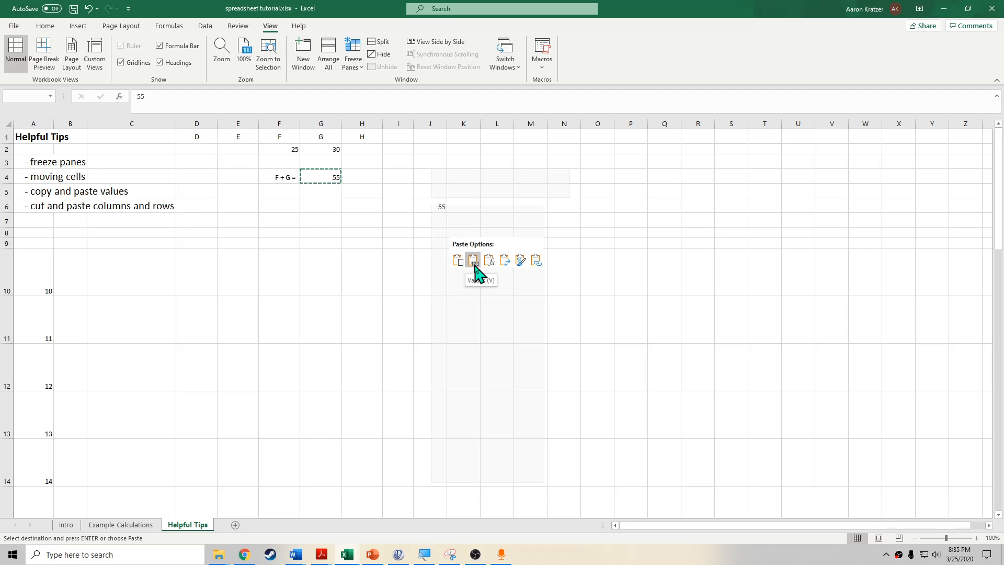
pyautogui.rightClick(432, 208)
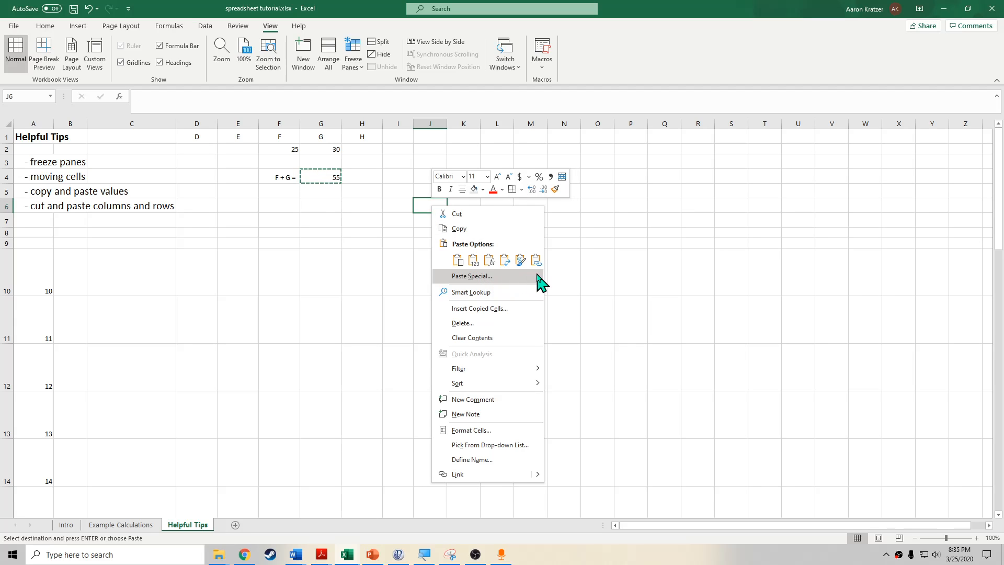
pyautogui.moveTo(539, 283)
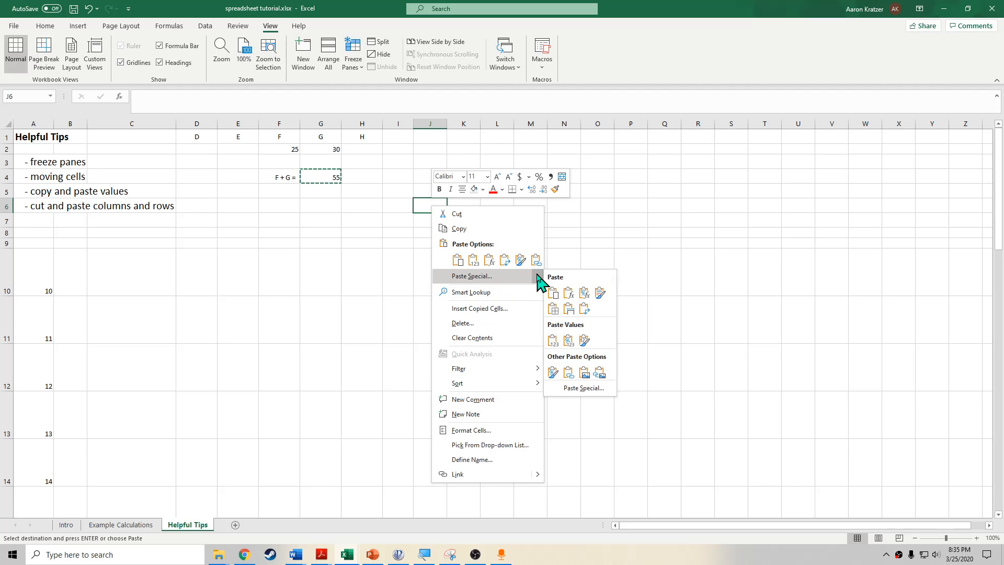
pyautogui.click(554, 340)
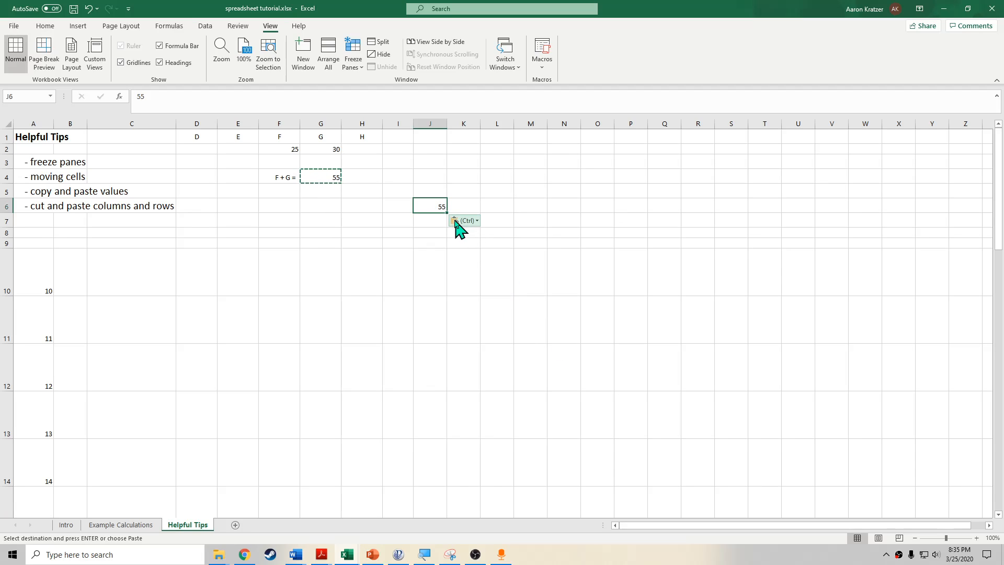
# Check whether cell J6 holds a plain value or a formula, leaving it unedited.
pyautogui.doubleClick(436, 203)
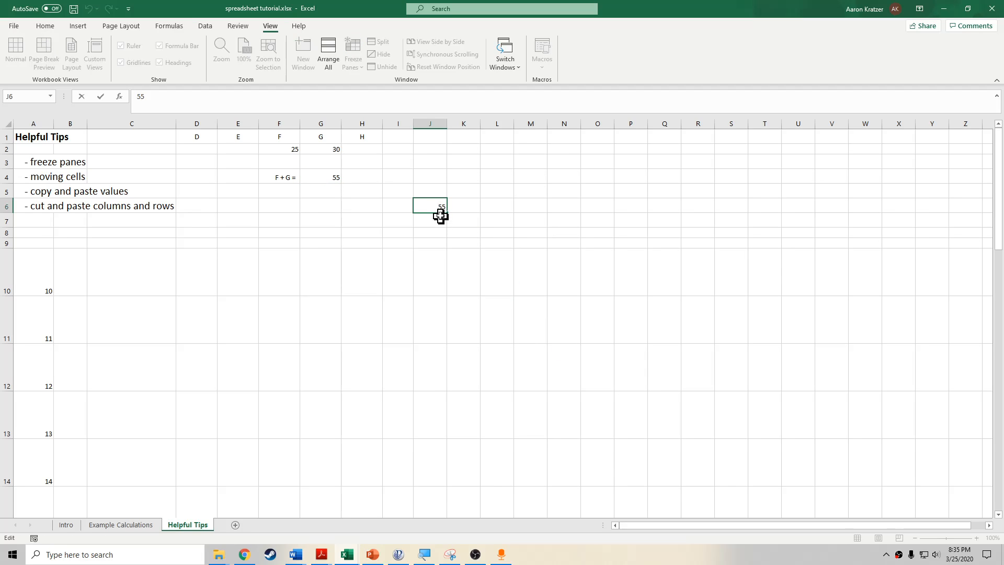
pyautogui.moveTo(434, 207); pyautogui.dragTo(457, 208)
pyautogui.click(457, 221)
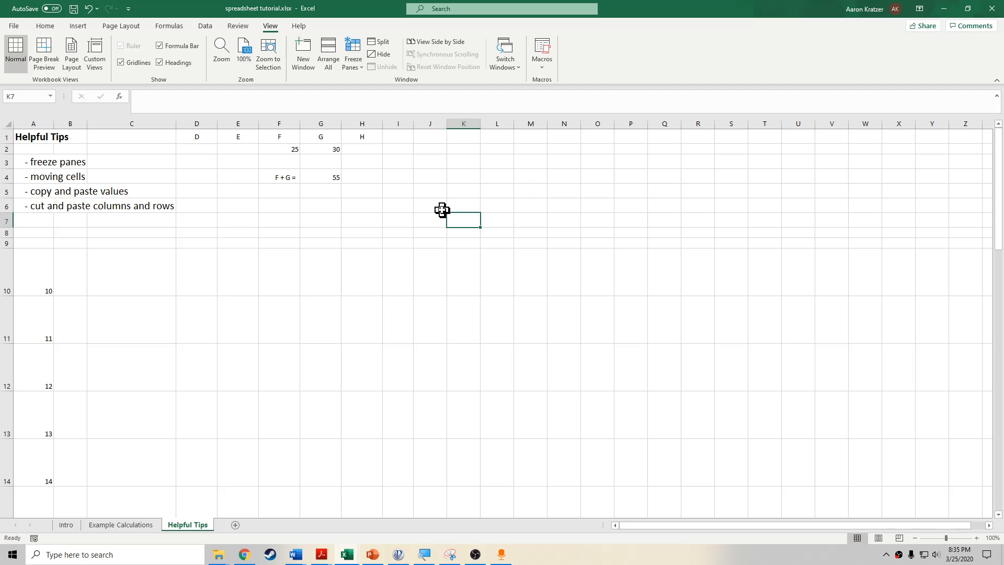
pyautogui.click(443, 207)
pyautogui.click(398, 234)
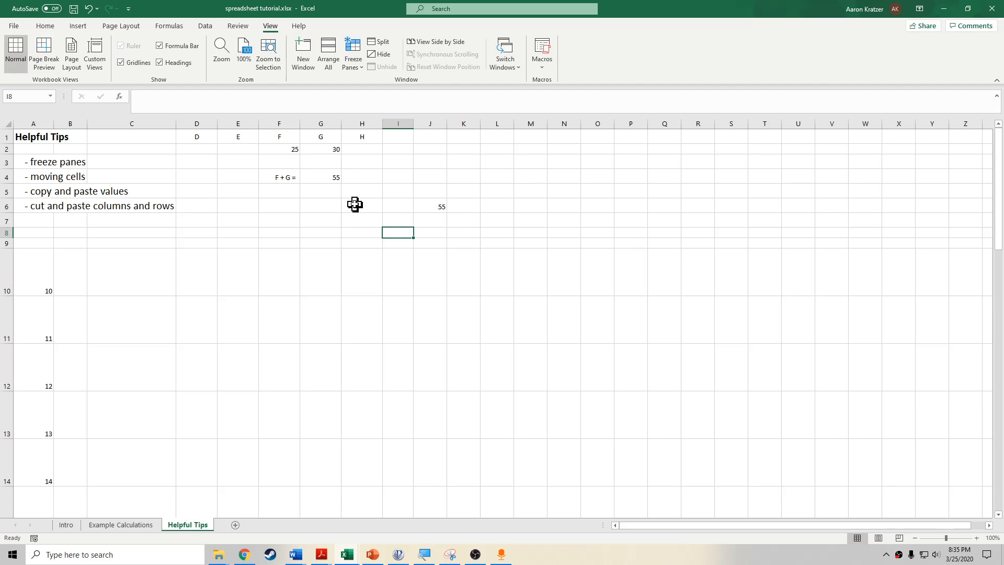
# Compare the contents of cell G4 with the pasted contents of cell J6.
pyautogui.moveTo(324, 177); pyautogui.dragTo(334, 372)
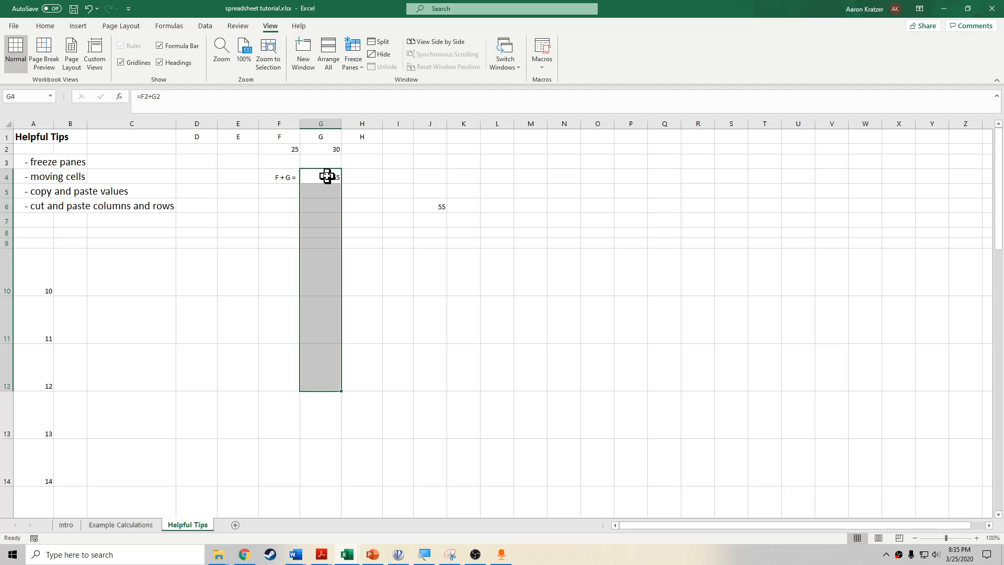
pyautogui.click(389, 222)
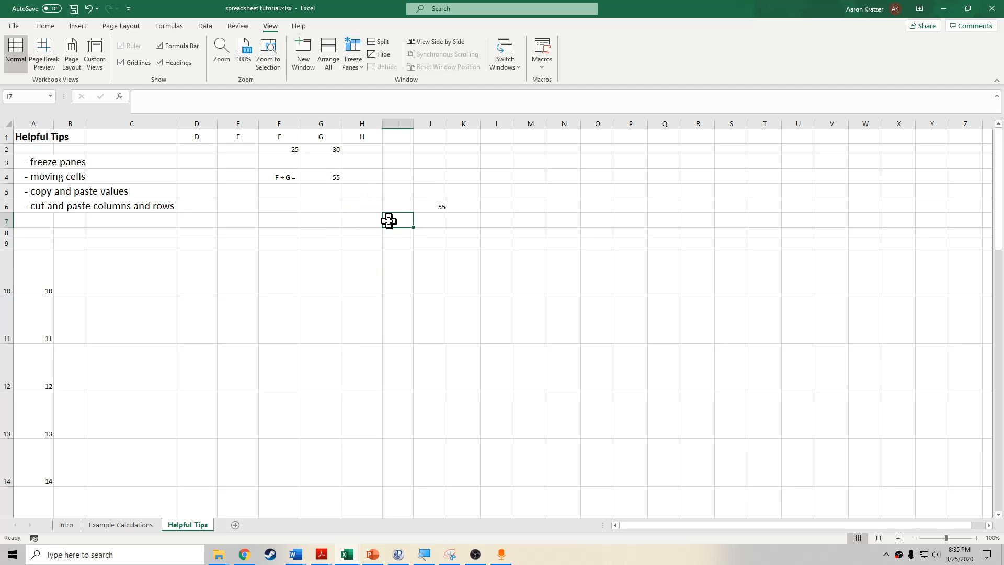
pyautogui.click(441, 210)
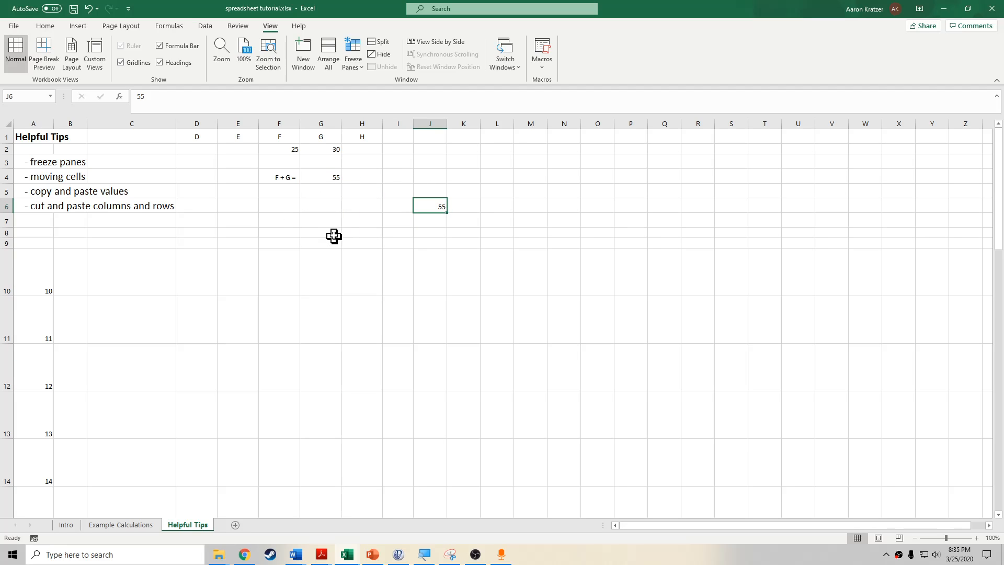
# Append +fdsaf to the formula in G4 and discard the edit to demonstrate cancelling a mistaken entry.
pyautogui.doubleClick(327, 177)
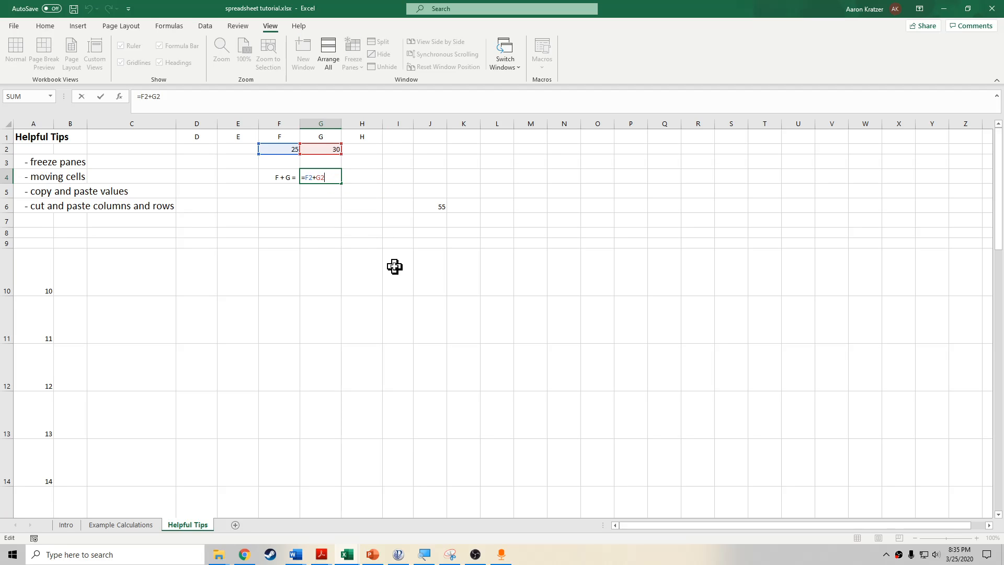
pyautogui.write('+fdsaf')
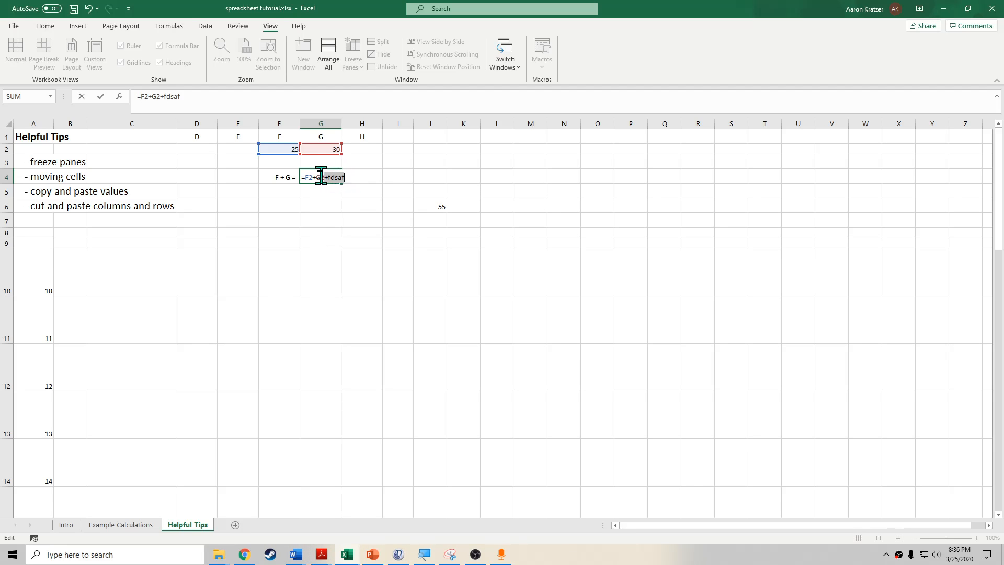
pyautogui.moveTo(316, 176); pyautogui.dragTo(333, 178)
pyautogui.press('Escape')
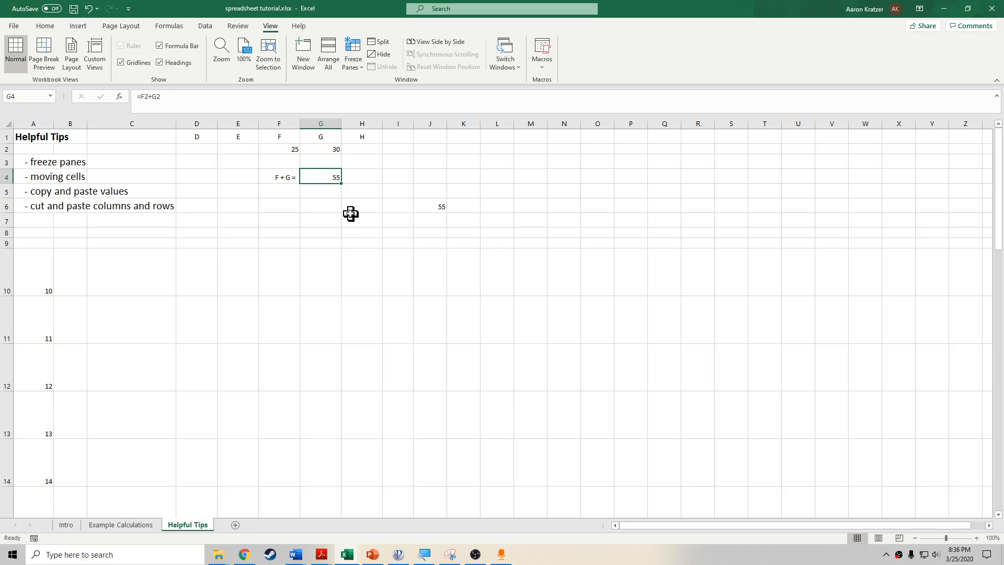
# Reopen the formula in G4, append the stray text "vfds gfds", cancel the edit and leave the cell.
pyautogui.doubleClick(321, 178)
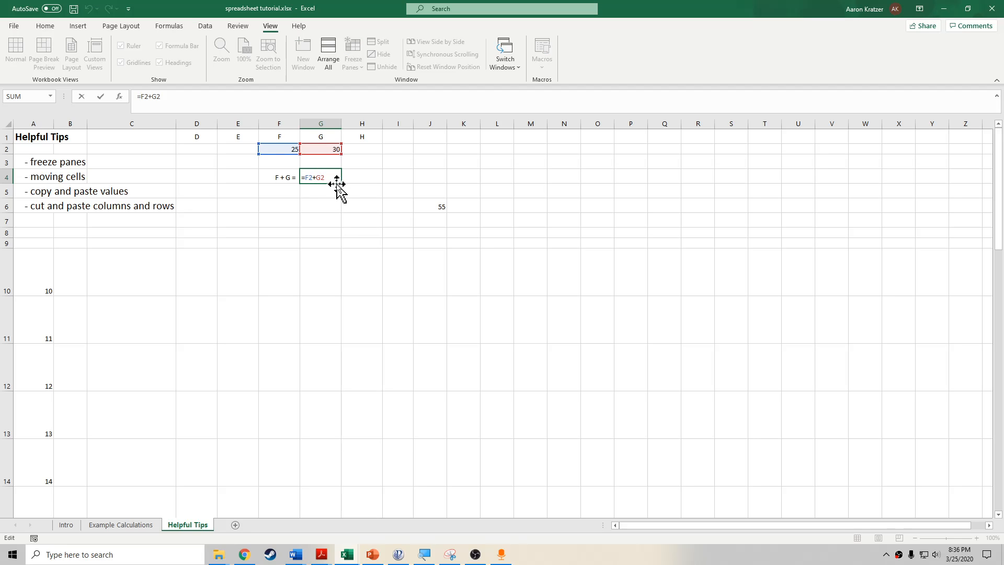
pyautogui.click(338, 206)
pyautogui.click(330, 176)
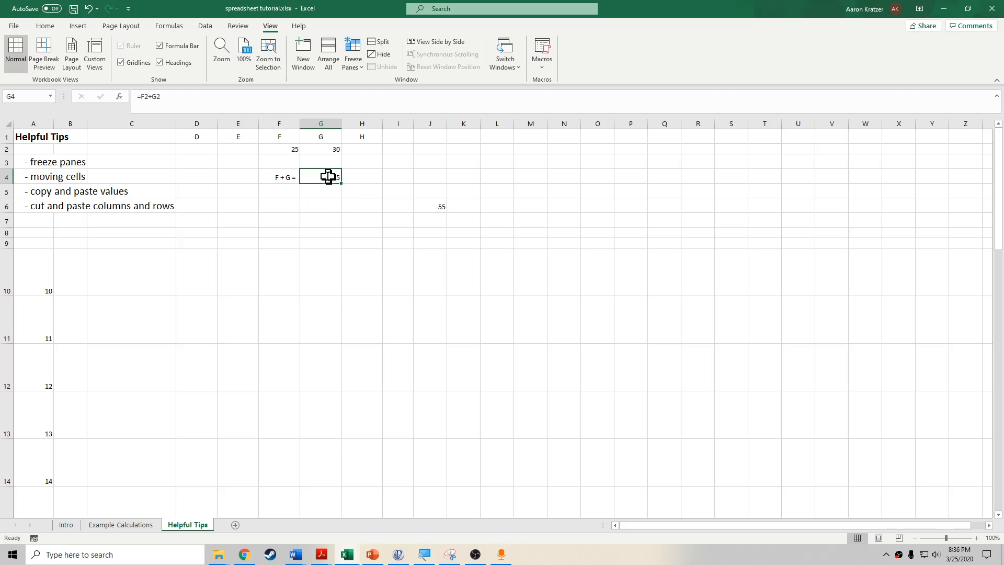
pyautogui.doubleClick(337, 178)
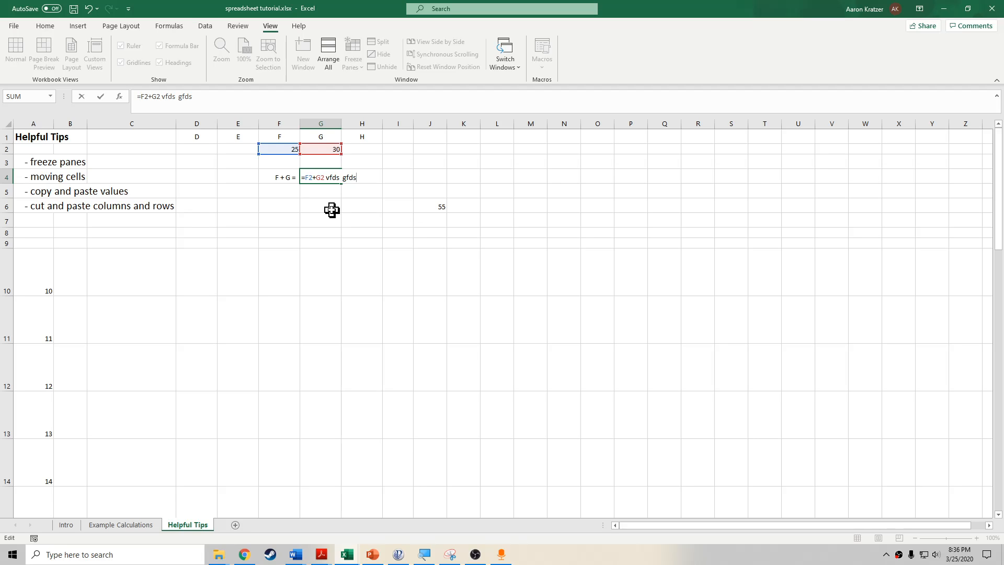
pyautogui.press('Escape')
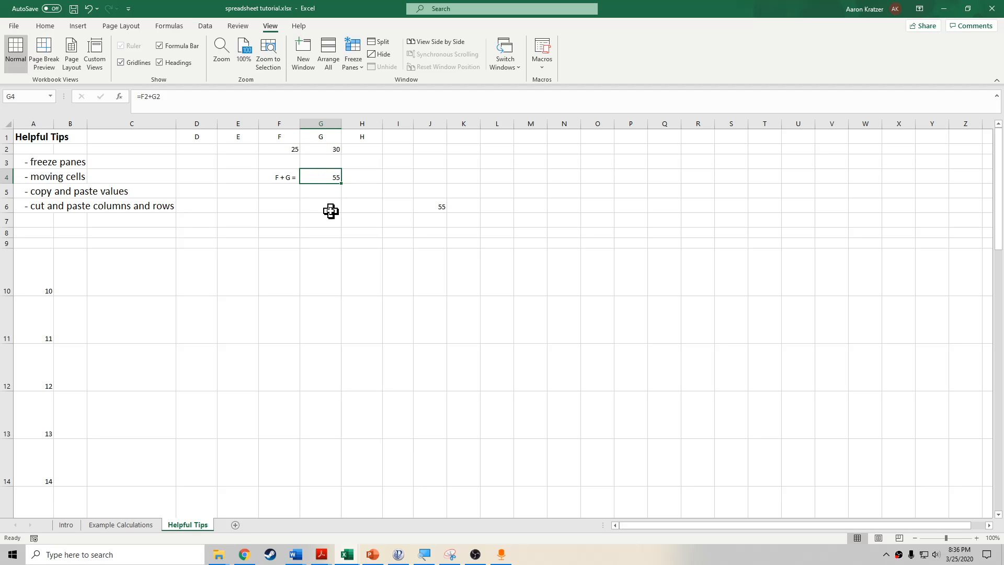
pyautogui.doubleClick(329, 180)
pyautogui.click(330, 197)
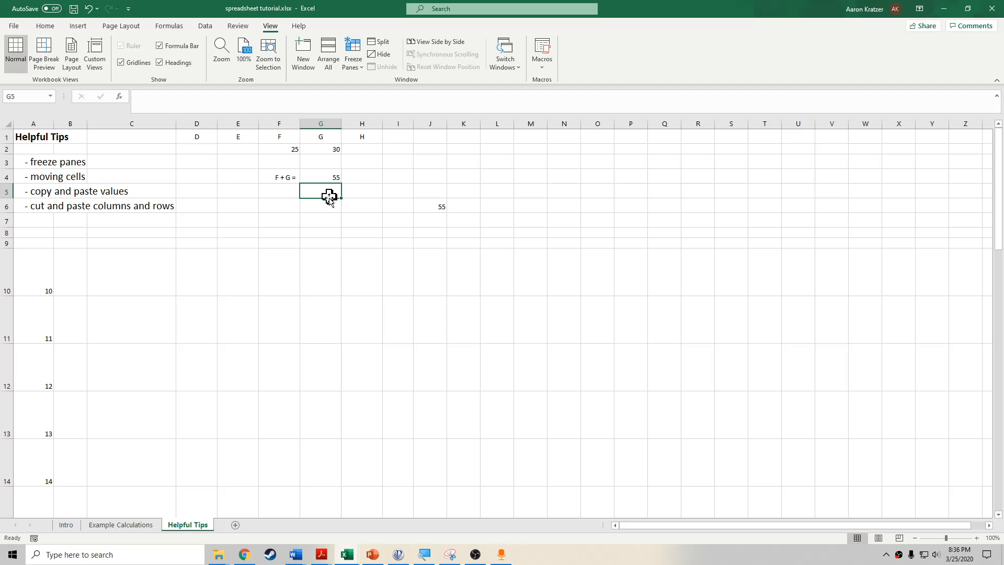
pyautogui.click(290, 244)
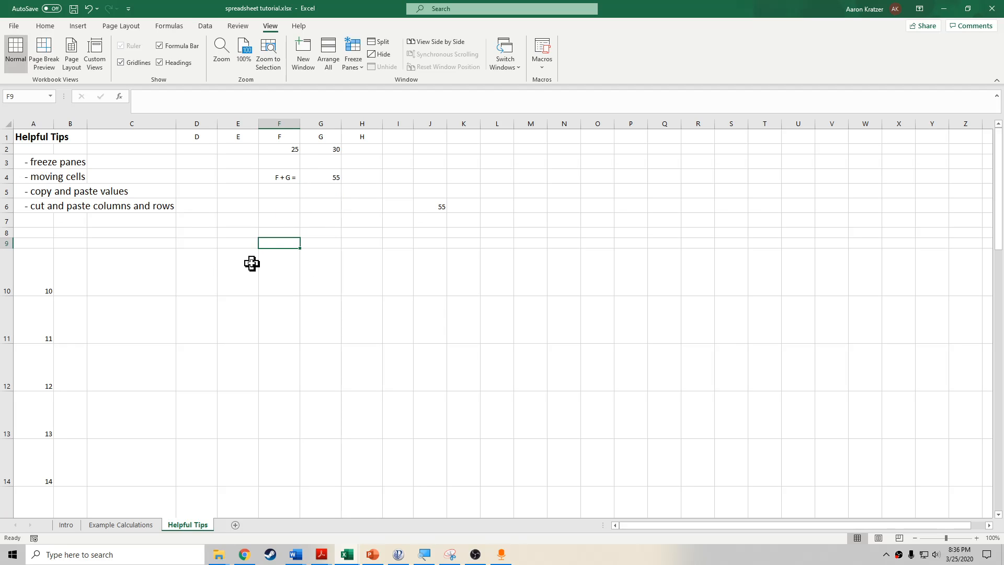
pyautogui.moveTo(276, 238); pyautogui.dragTo(311, 161)
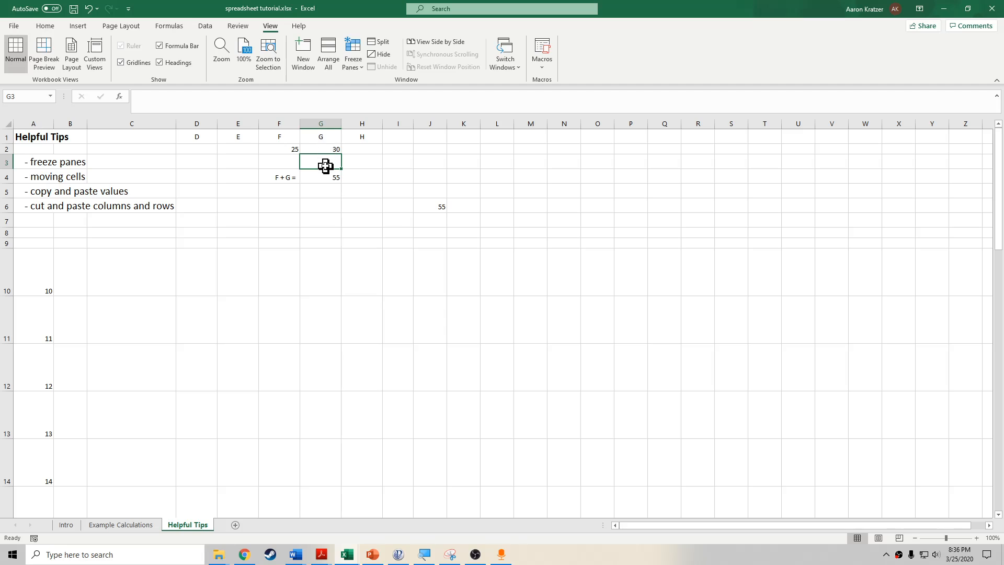
pyautogui.click(326, 123)
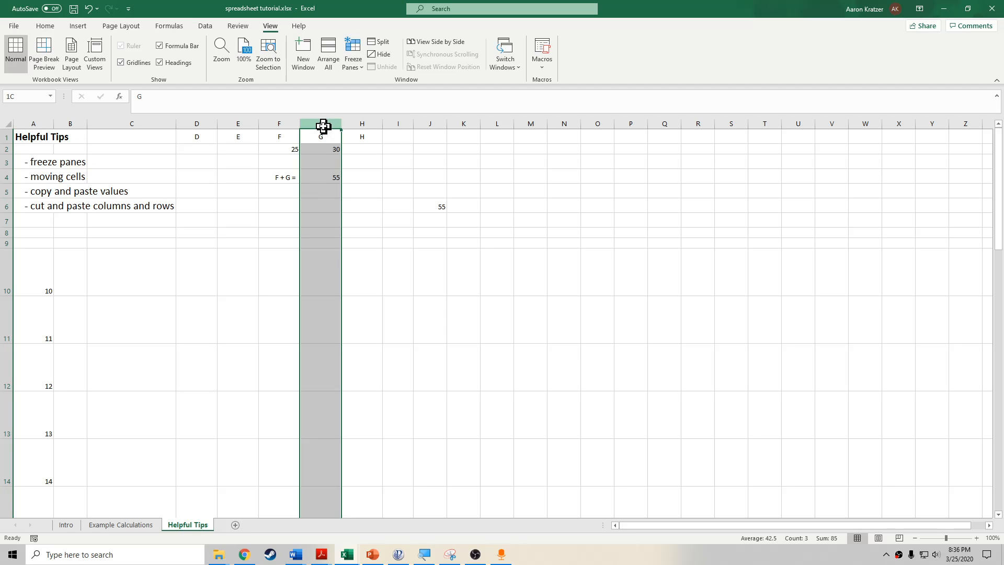
pyautogui.moveTo(323, 126)
pyautogui.mouseDown()
pyautogui.moveTo(271, 126)
pyautogui.moveTo(320, 127)
pyautogui.mouseUp()
# Move the number from cell G2 to cell K4.
pyautogui.click(329, 160)
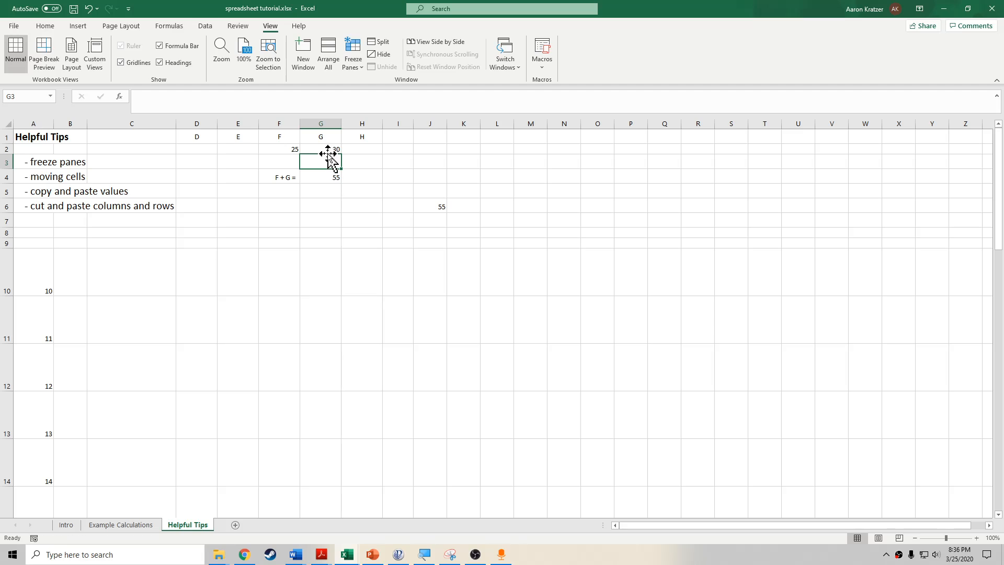
pyautogui.press('Up')
pyautogui.moveTo(329, 155); pyautogui.dragTo(460, 183)
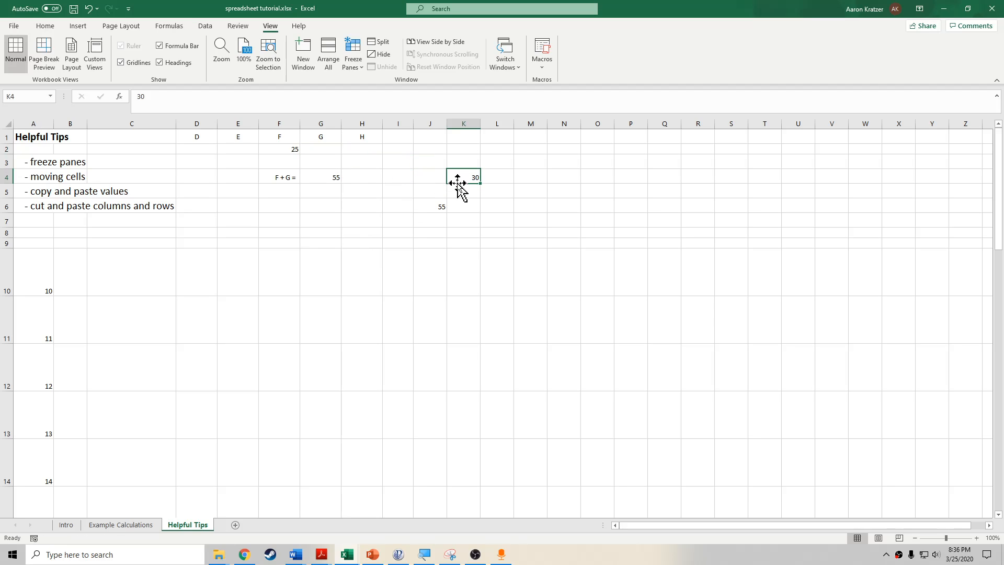
# Try to move the whole of column G onto column F, and decline replacing the existing data.
pyautogui.click(315, 133)
pyautogui.click(321, 125)
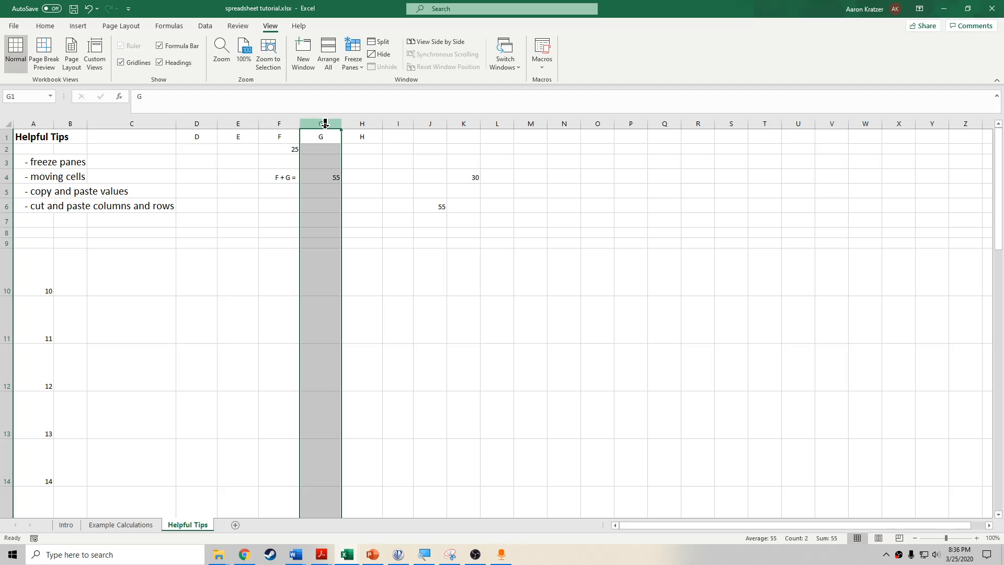
pyautogui.moveTo(300, 125); pyautogui.dragTo(319, 137)
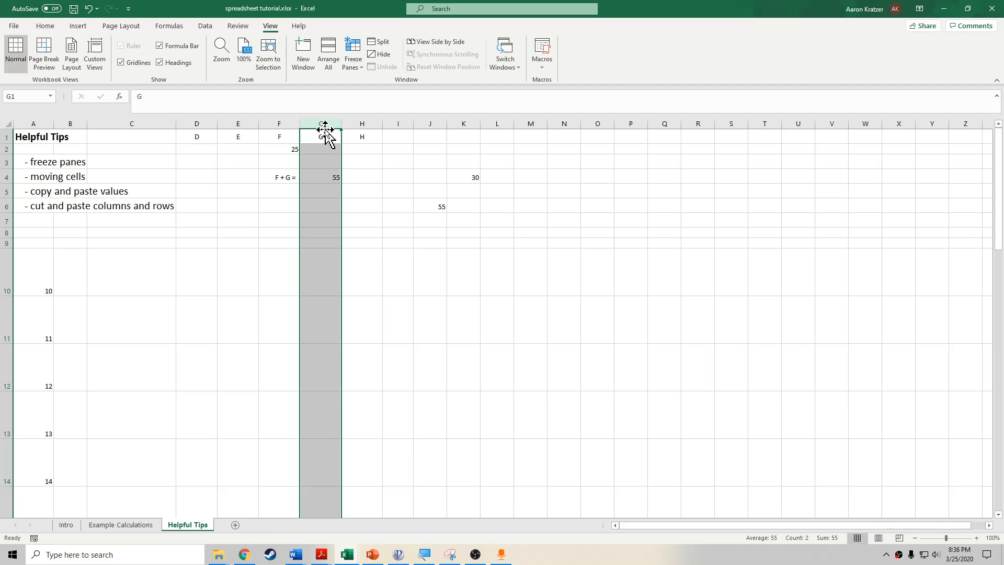
pyautogui.moveTo(325, 131); pyautogui.dragTo(288, 139)
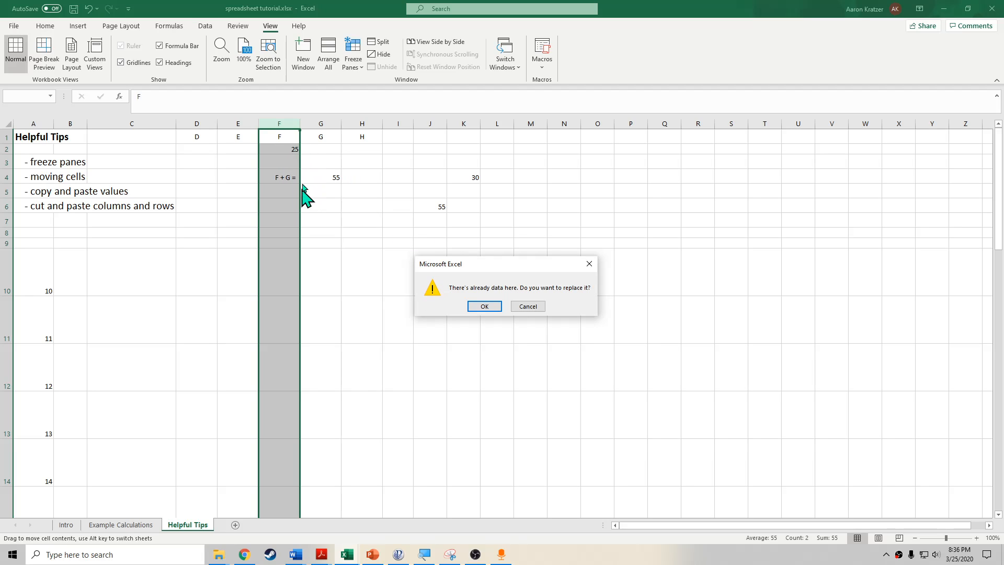
pyautogui.click(527, 307)
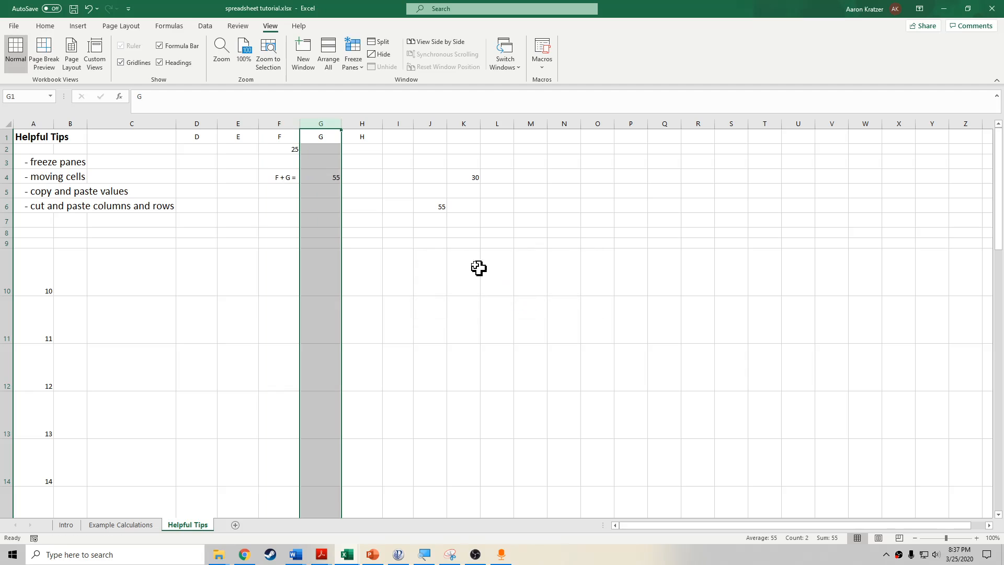
# Move the number in cell K4 back to cell G2.
pyautogui.click(463, 180)
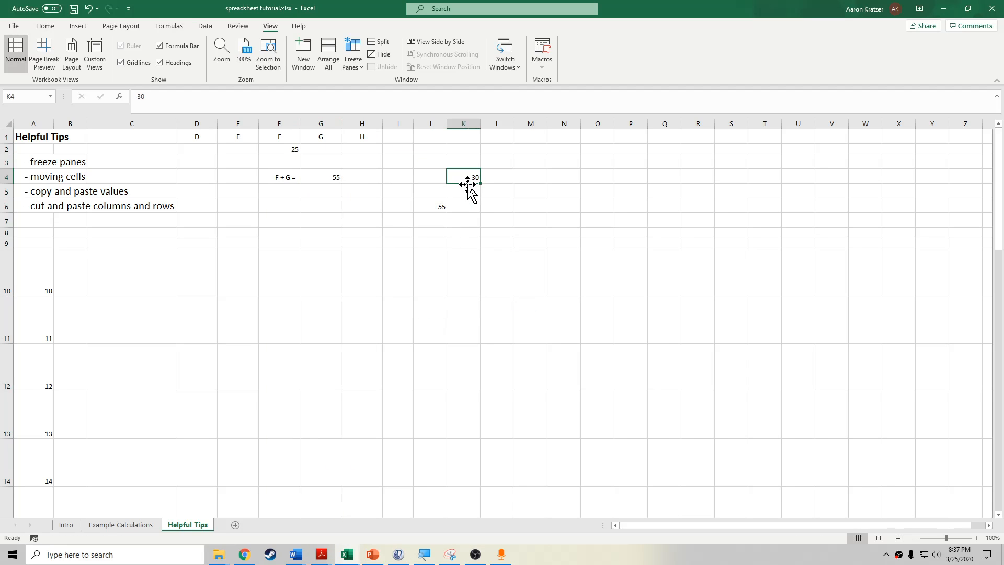
pyautogui.moveTo(468, 184); pyautogui.dragTo(332, 149)
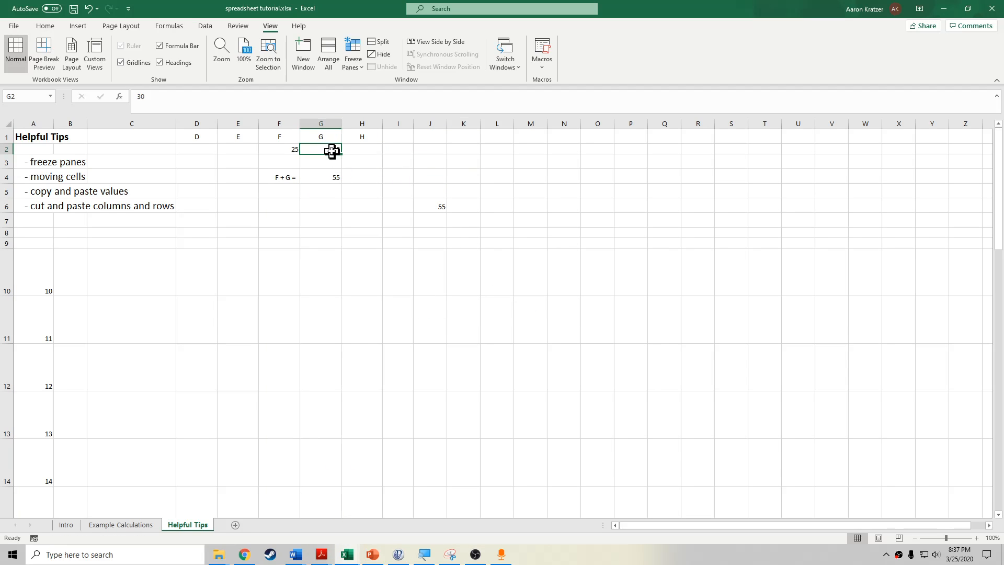
pyautogui.click(323, 166)
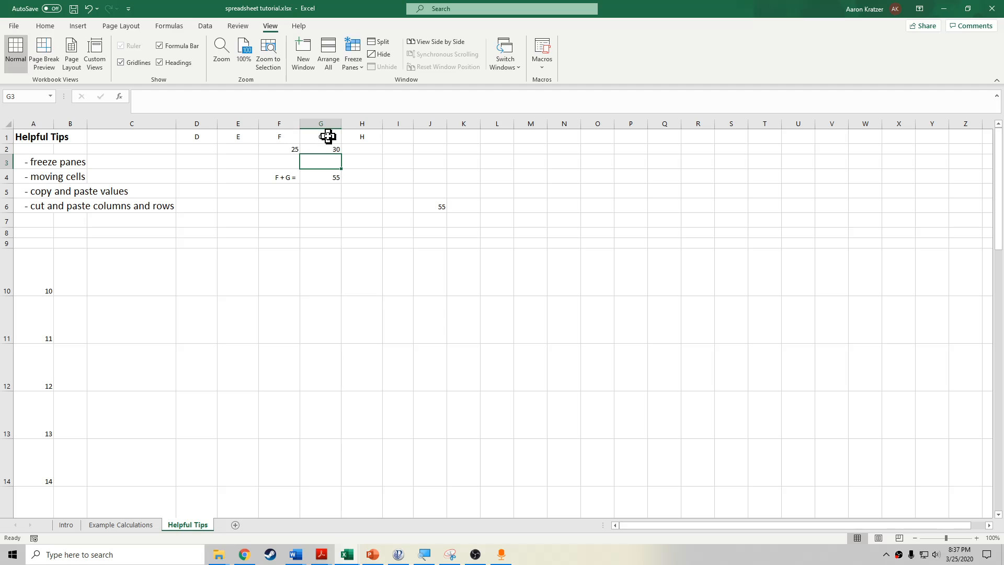
# Cut column G and insert the cut cells in front of column F.
pyautogui.click(332, 124)
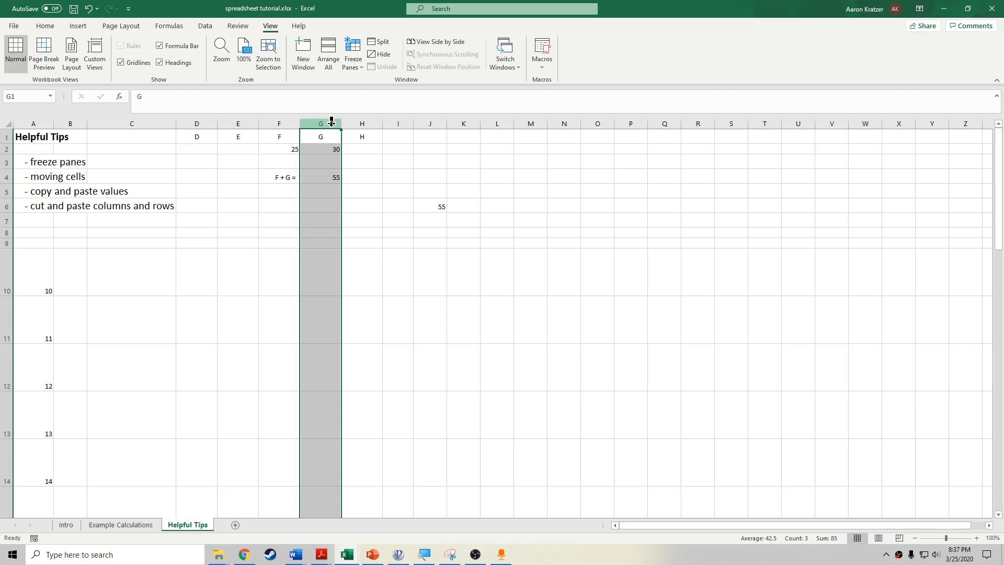
pyautogui.rightClick(333, 123)
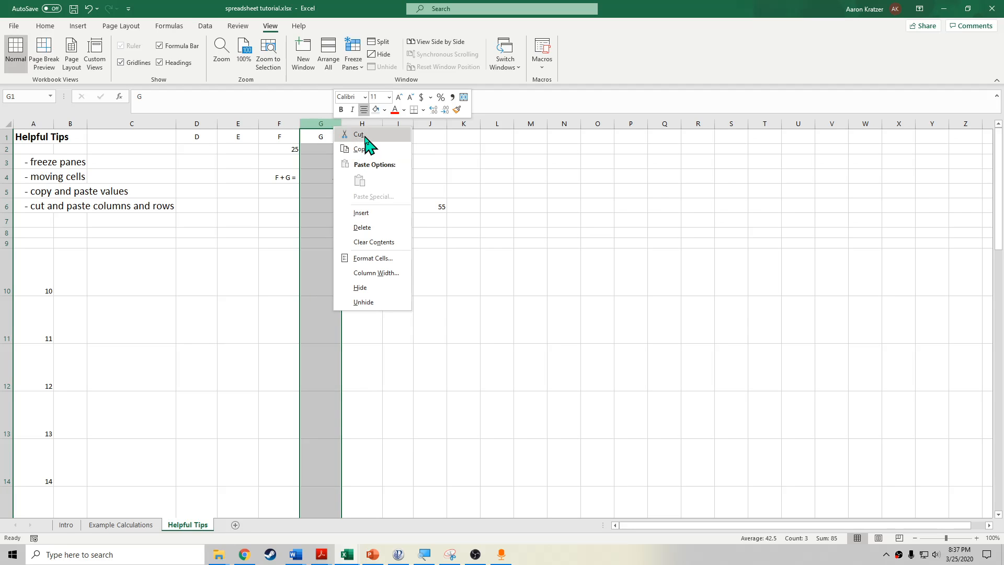
pyautogui.click(360, 136)
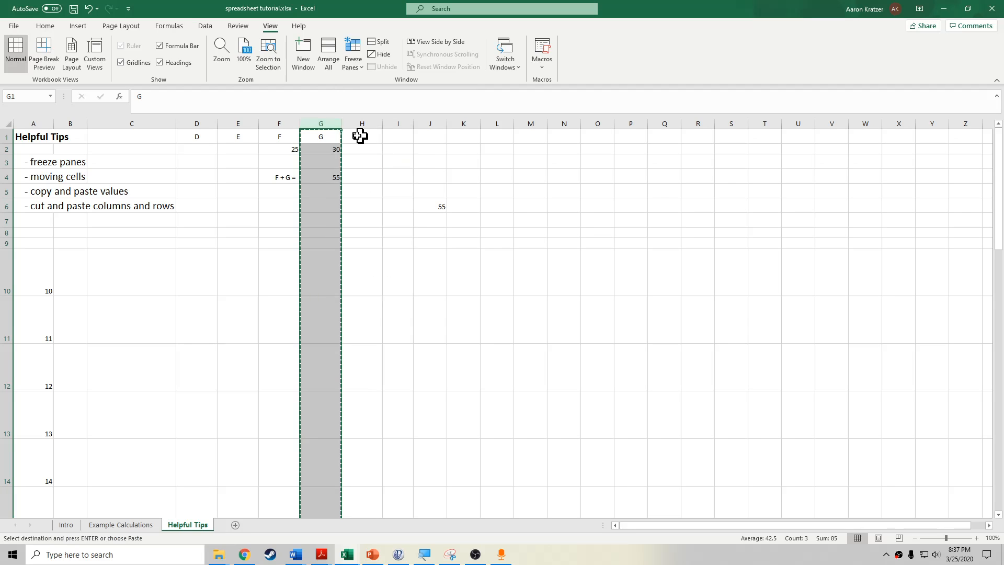
pyautogui.click(281, 124)
pyautogui.rightClick(284, 124)
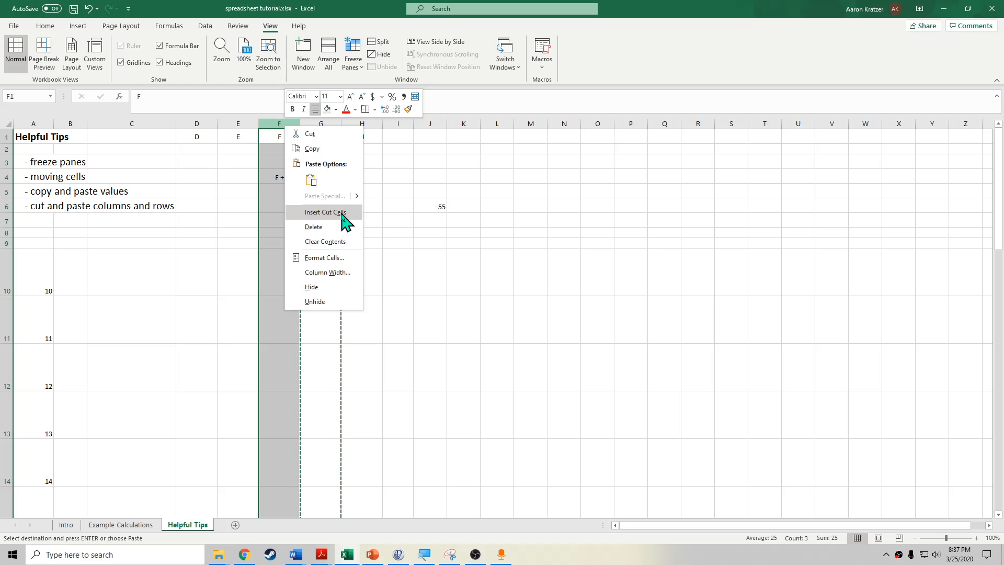
pyautogui.click(343, 212)
# Examine the heading, number and formula cells in the rearranged columns F and G.
pyautogui.click(280, 136)
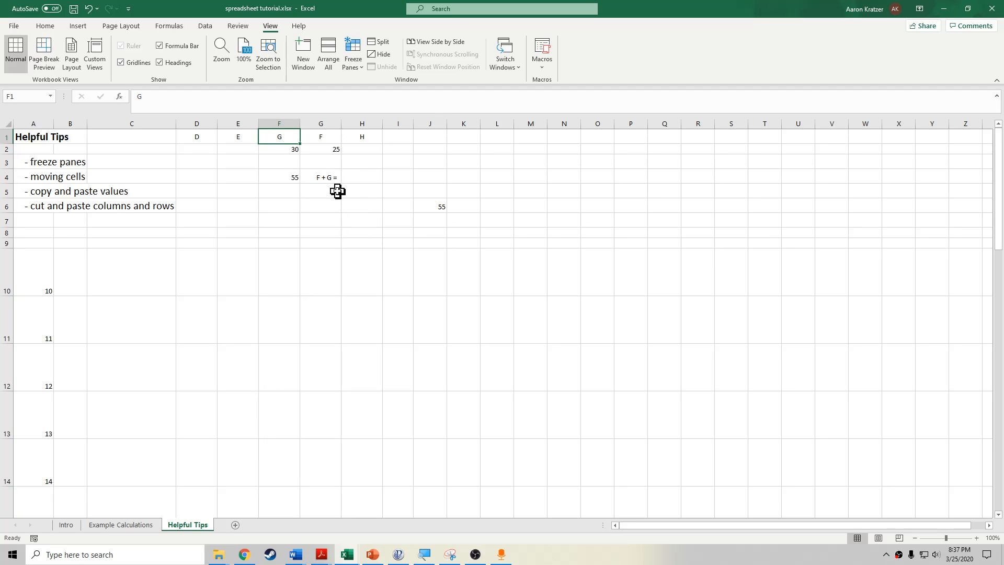
pyautogui.moveTo(292, 150); pyautogui.dragTo(290, 184)
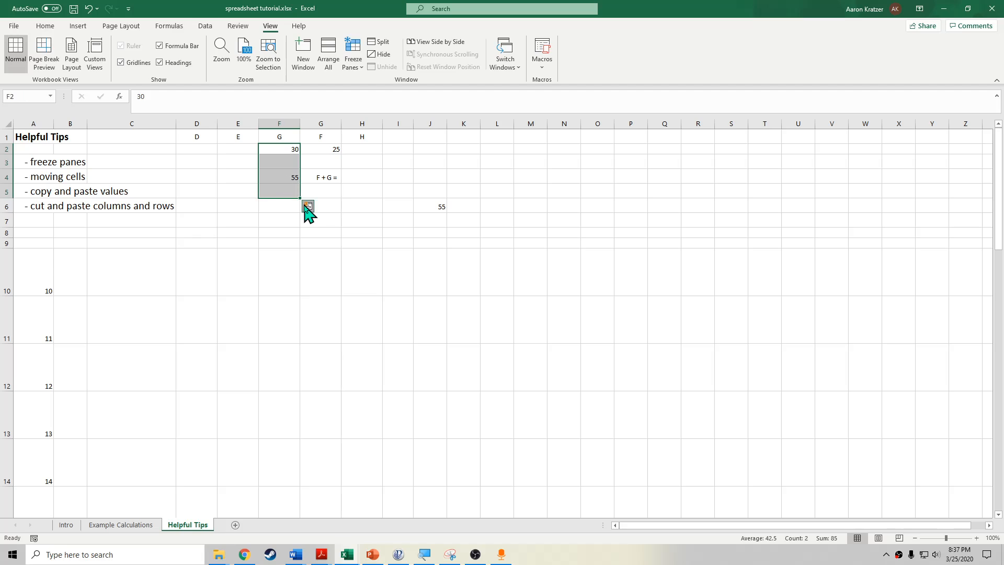
pyautogui.click(288, 194)
pyautogui.doubleClick(289, 178)
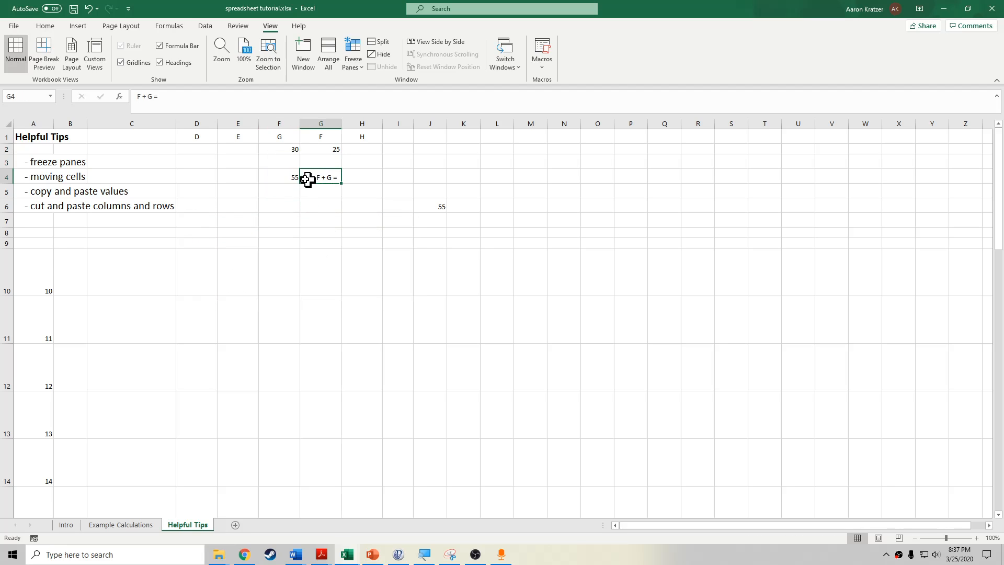
pyautogui.click(309, 206)
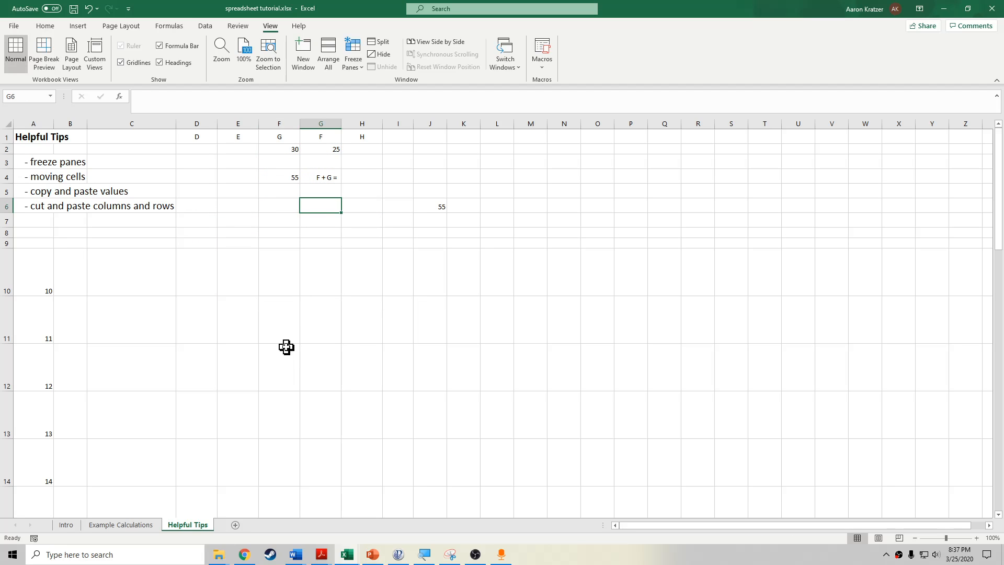
# Return to the Intro sheet and select the empty cell A12 below the YouTube series link.
pyautogui.click(74, 527)
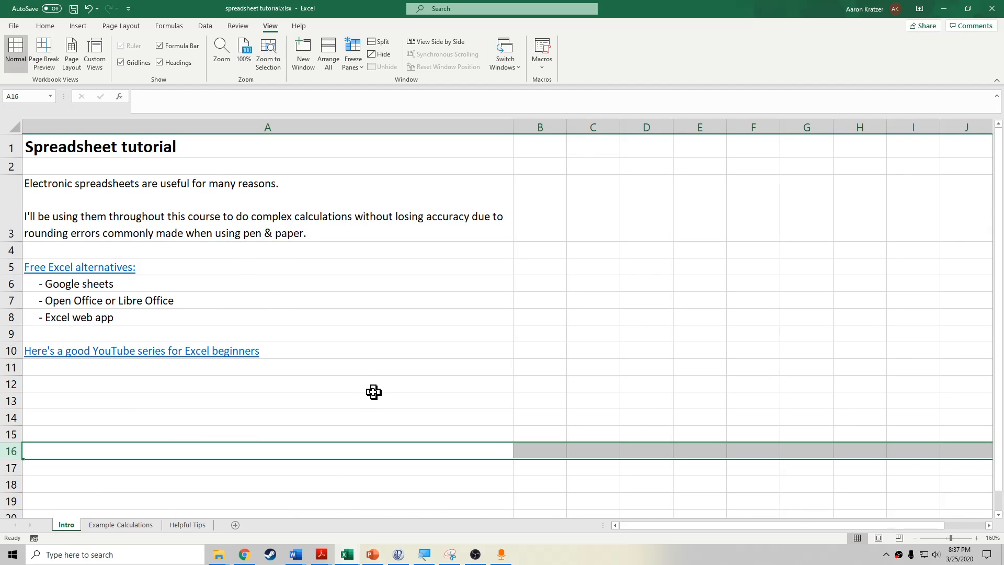
pyautogui.click(289, 378)
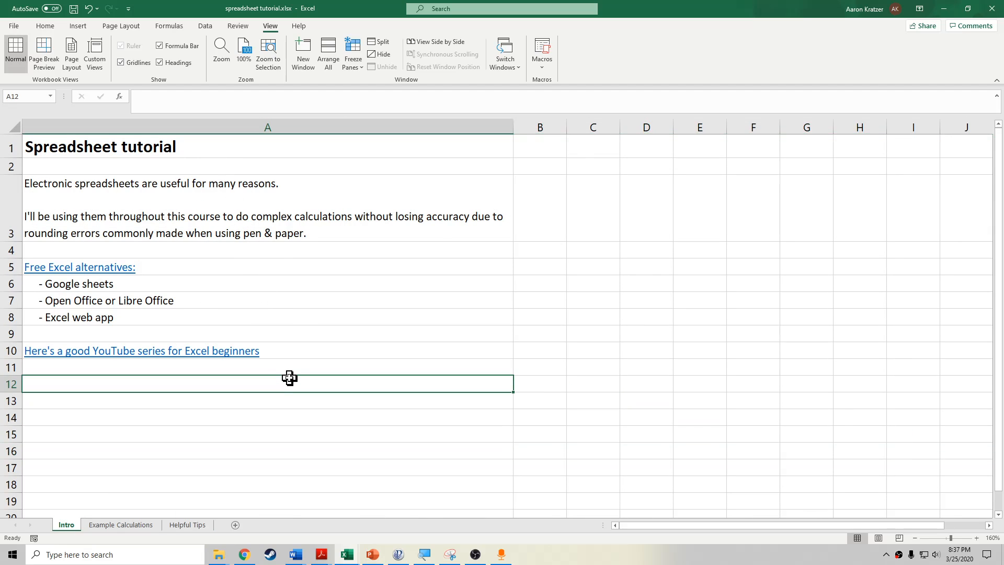